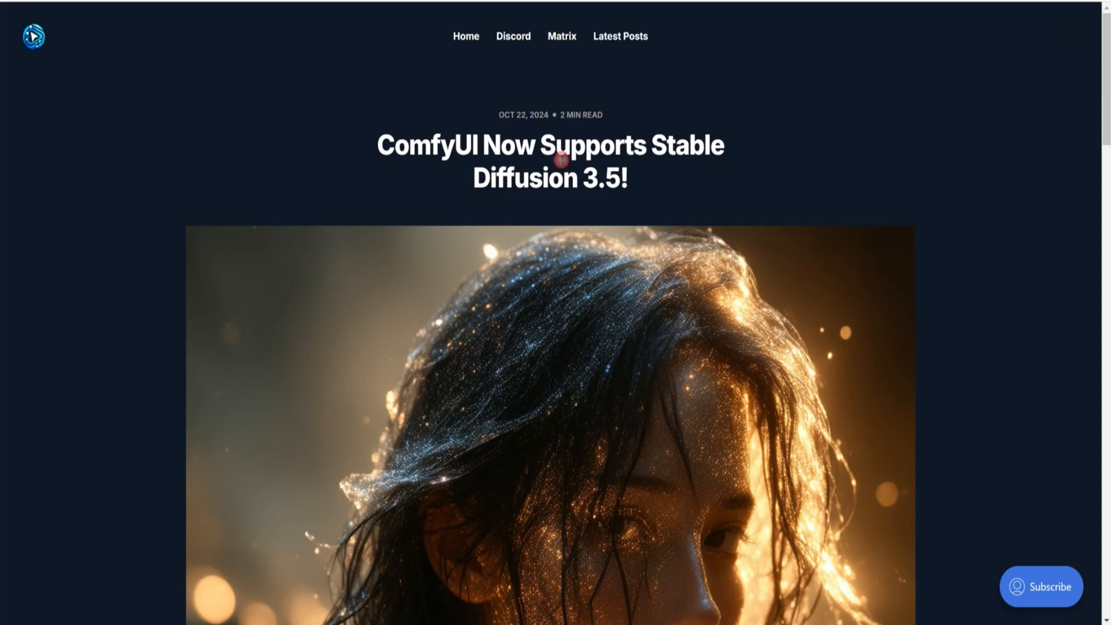
# - Read the introduction of the ComfyUI post on Stable Diffusion 3.5 support, including the sample image's prompt and the released models
pyautogui.scroll(-5, 469, 234)
pyautogui.scroll(5, 469, 234)
pyautogui.moveTo(474, 177); pyautogui.dragTo(597, 177)
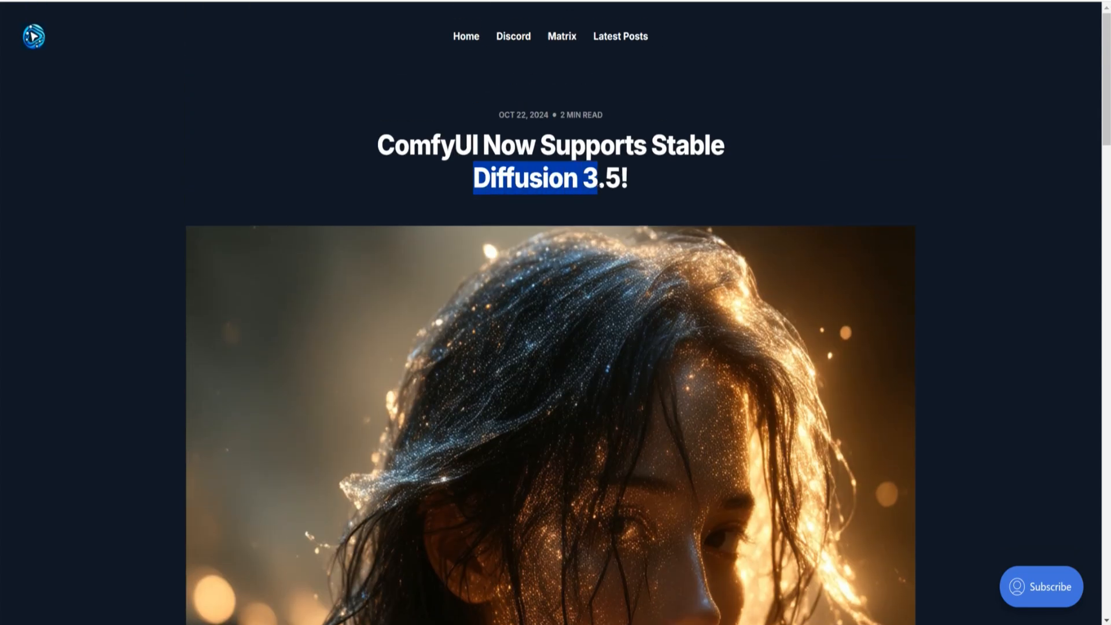
pyautogui.scroll(-10, 679, 183)
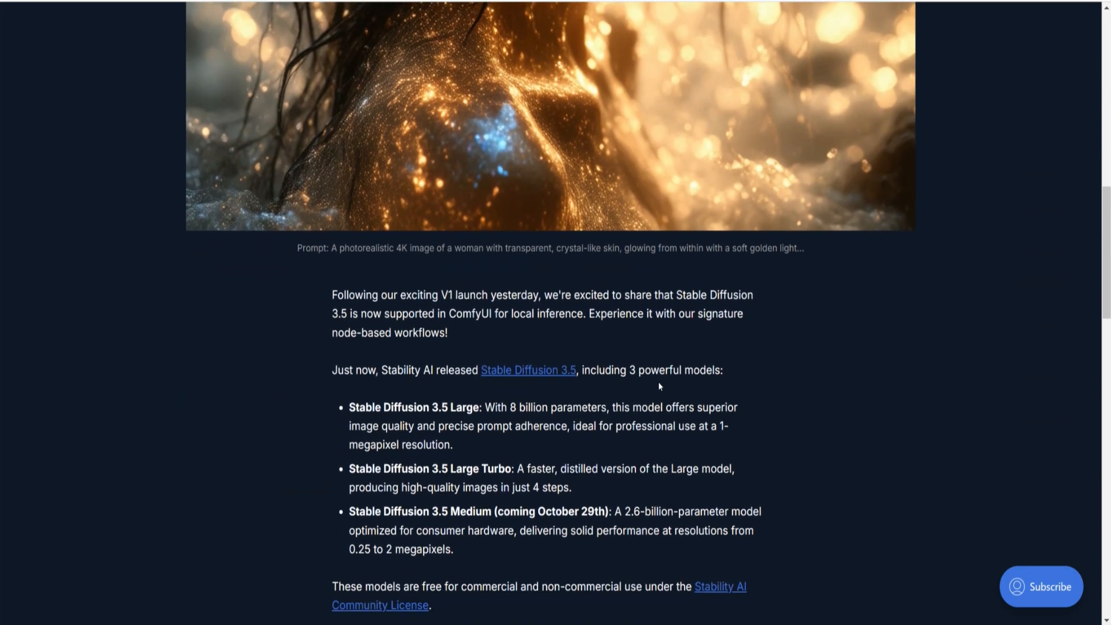
pyautogui.scroll(3, 658, 381)
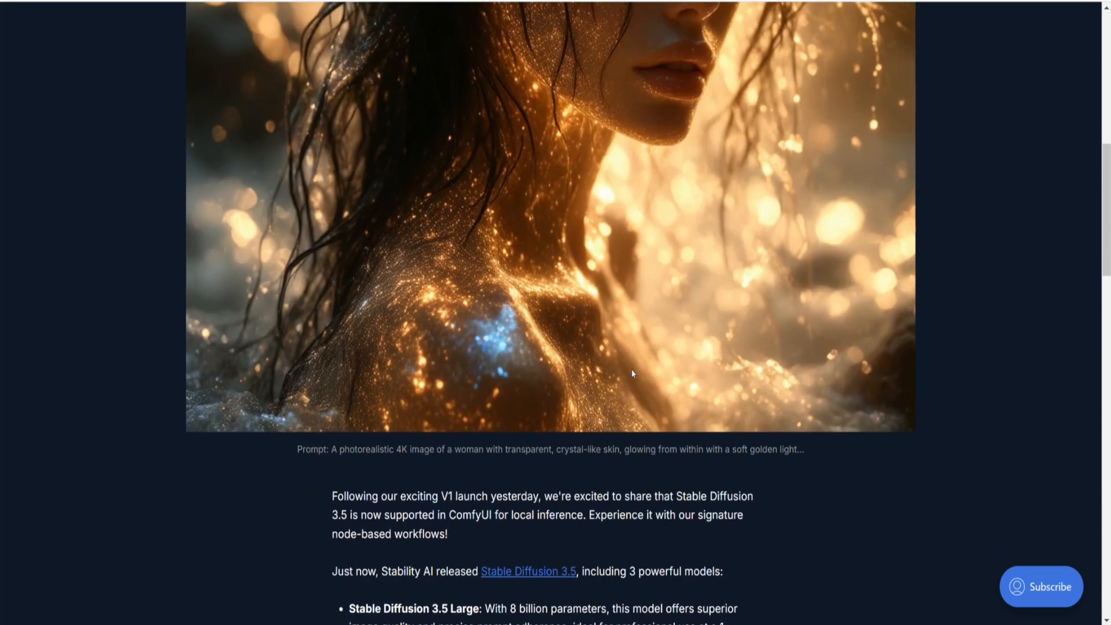
pyautogui.moveTo(396, 449); pyautogui.dragTo(462, 450)
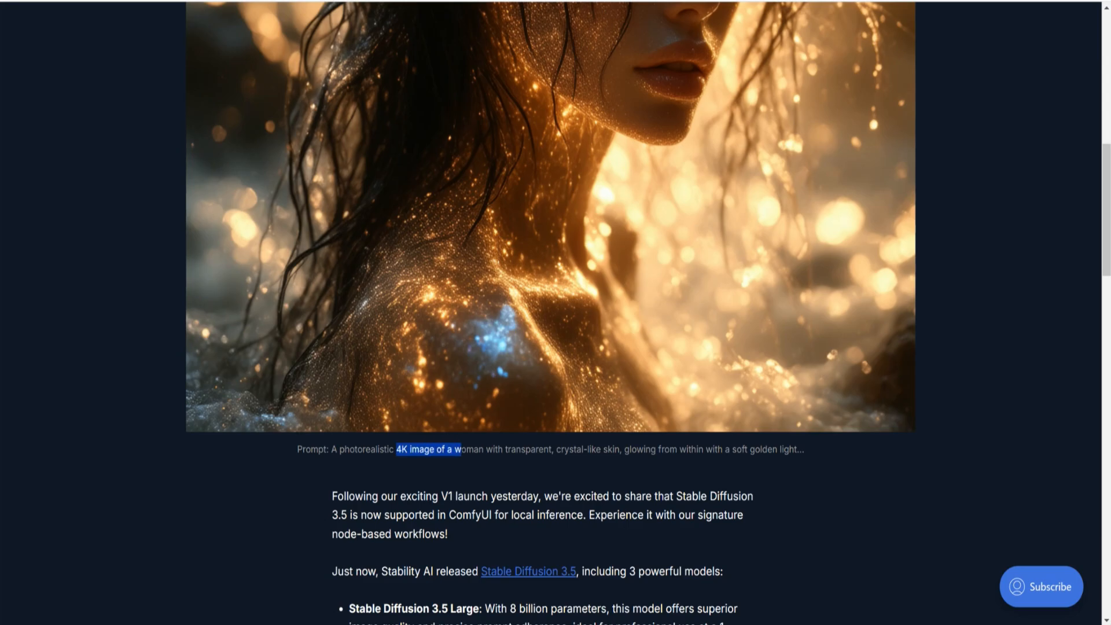
pyautogui.scroll(5, 562, 298)
pyautogui.scroll(-8, 672, 295)
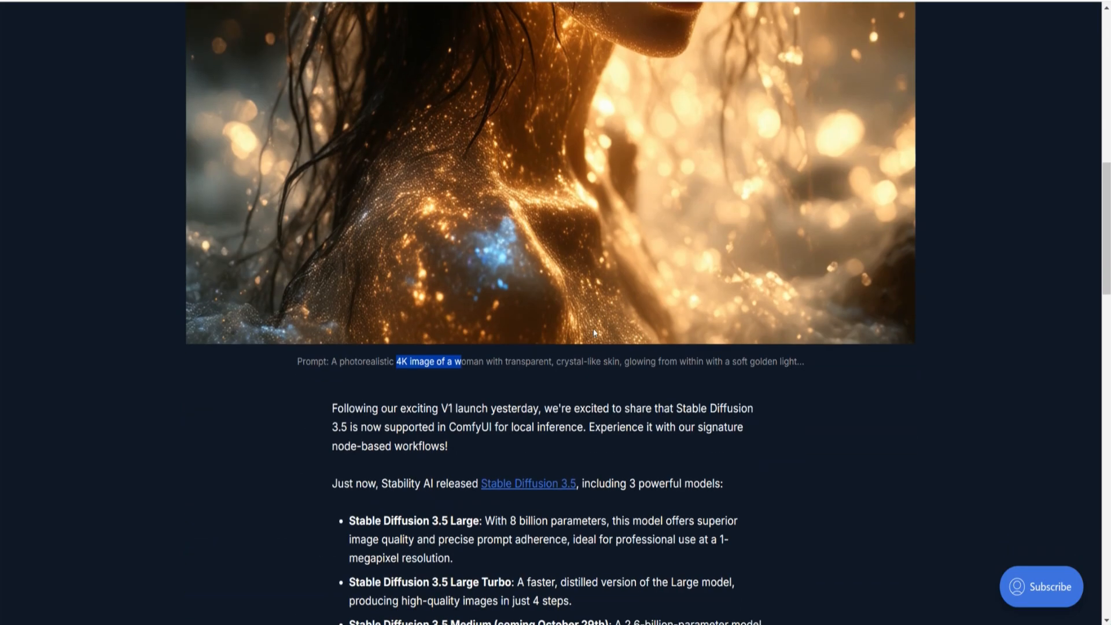
pyautogui.scroll(-3, 517, 340)
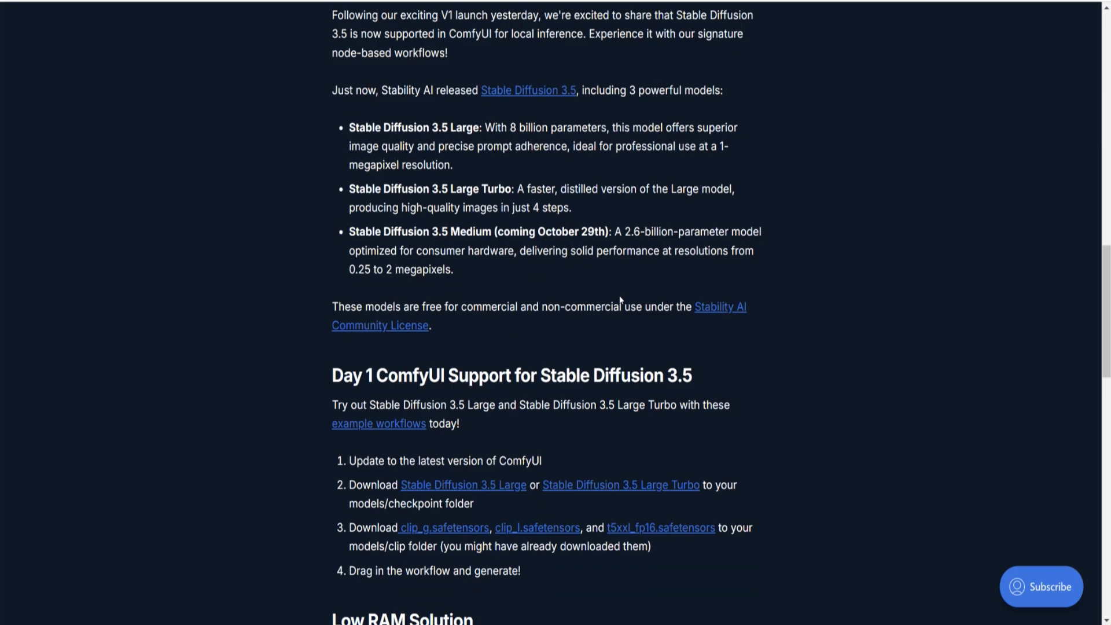
# - Review the Day 1 ComfyUI Support section, highlighting its heading and the instruction to update ComfyUI
pyautogui.scroll(-2, 620, 299)
pyautogui.moveTo(333, 239); pyautogui.dragTo(492, 242)
pyautogui.click(533, 242)
pyautogui.moveTo(347, 242); pyautogui.dragTo(693, 242)
pyautogui.click(757, 256)
pyautogui.scroll(-1, 757, 256)
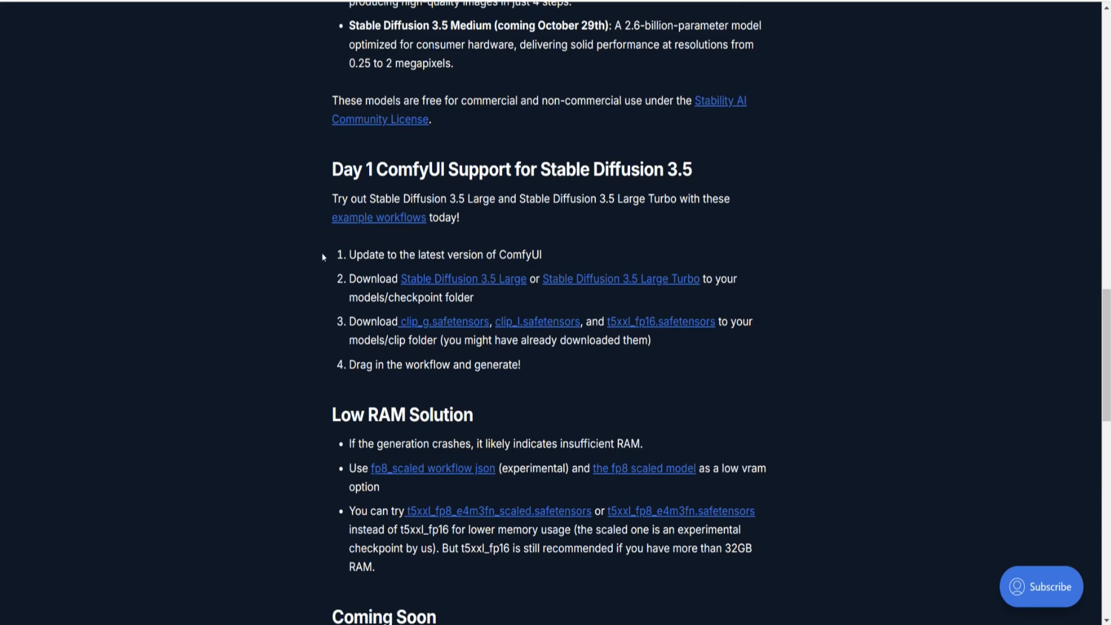
pyautogui.moveTo(322, 257); pyautogui.dragTo(560, 252)
pyautogui.click(554, 254)
pyautogui.click(356, 254)
# - Switch to ComfyUI, check the update options in ComfyUI Manager, and close the manager
pyautogui.click(831, 311)
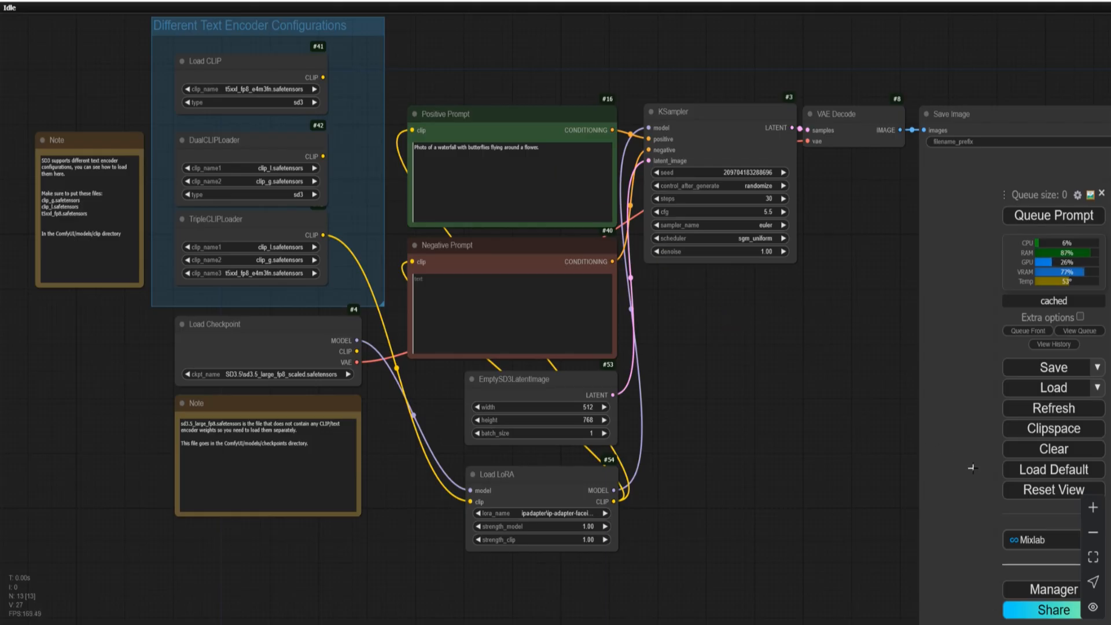
pyautogui.click(1039, 589)
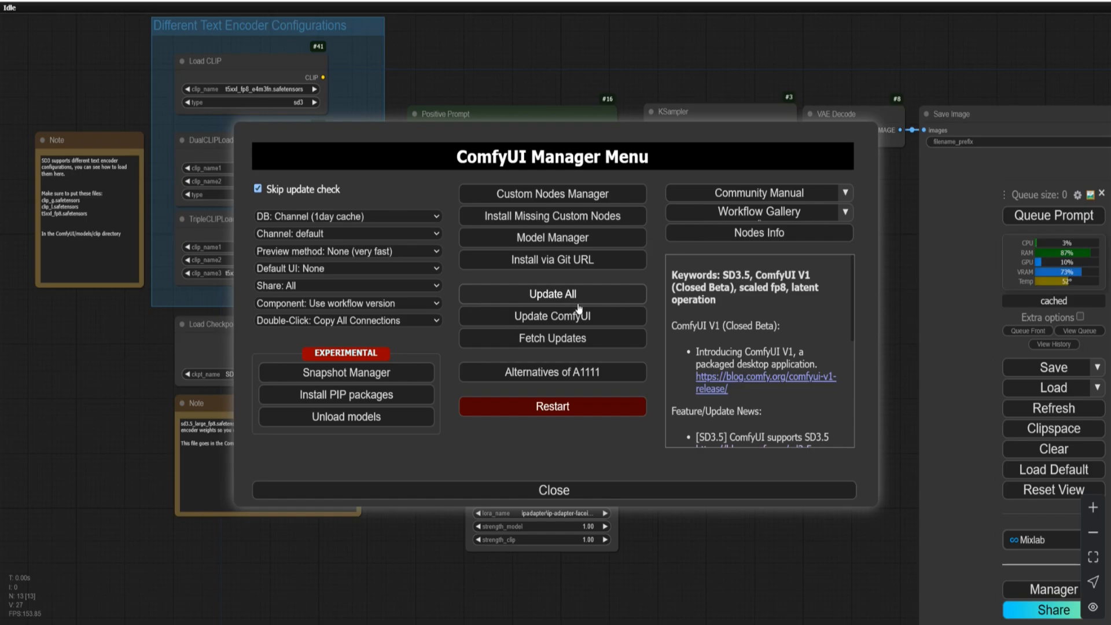
pyautogui.click(576, 491)
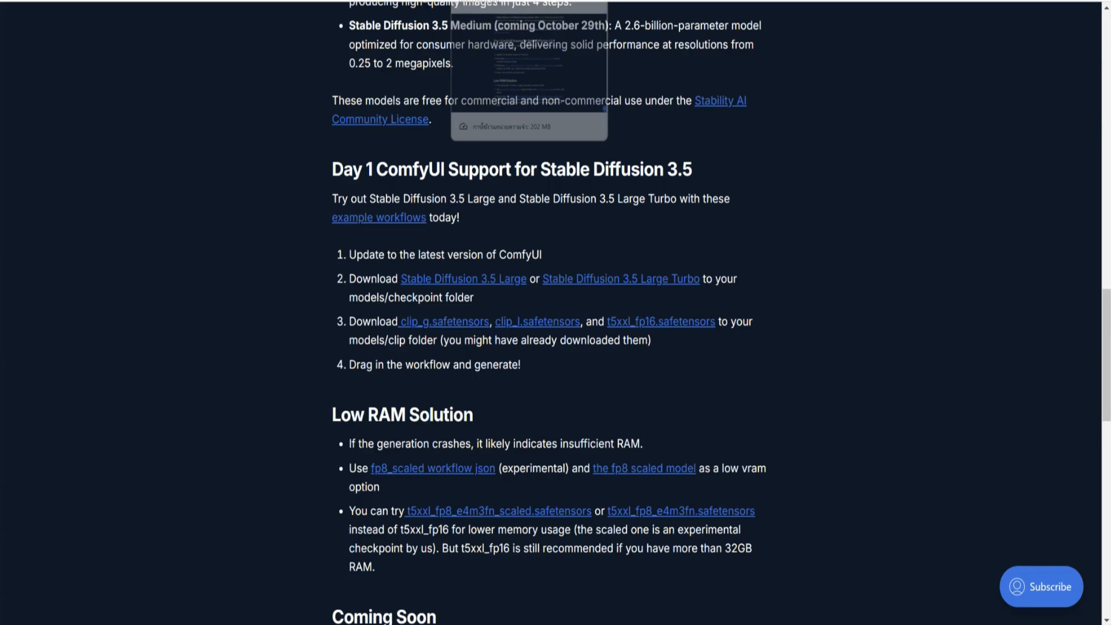
# - Return to the blog post and review the full list of Day 1 setup instructions for Stable Diffusion 3.5
pyautogui.scroll(-2, 627, 300)
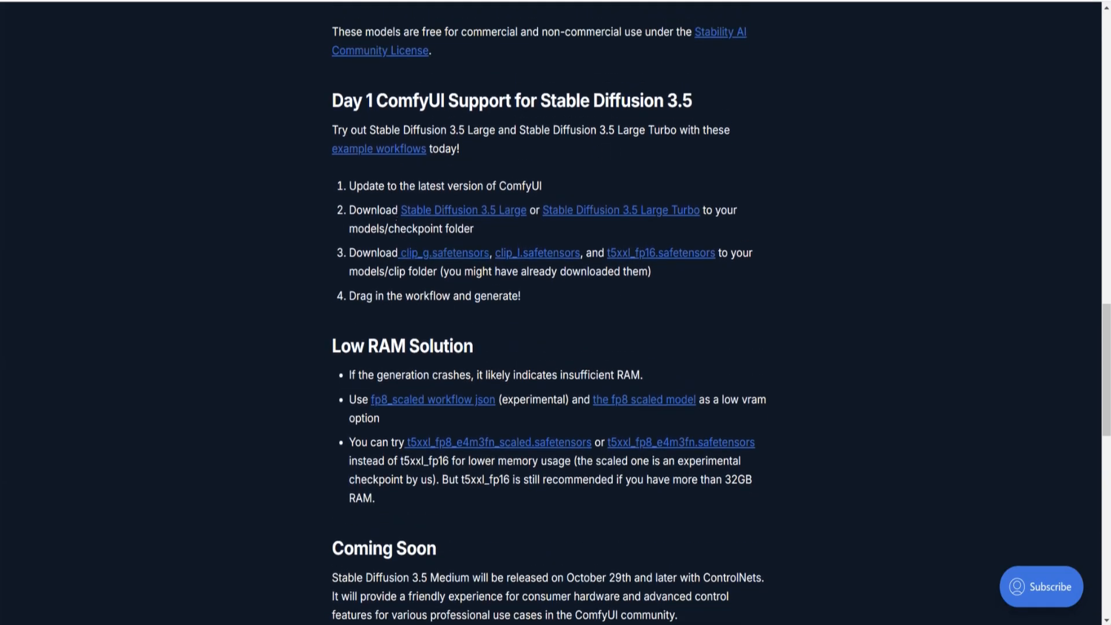
pyautogui.moveTo(333, 100); pyautogui.dragTo(548, 296)
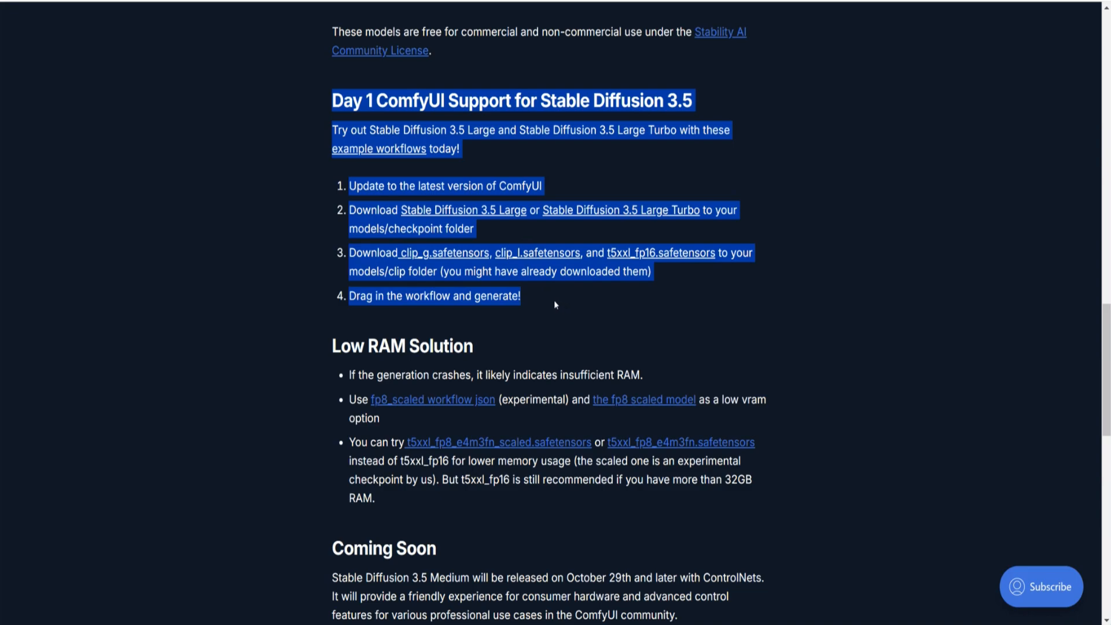
pyautogui.click(555, 303)
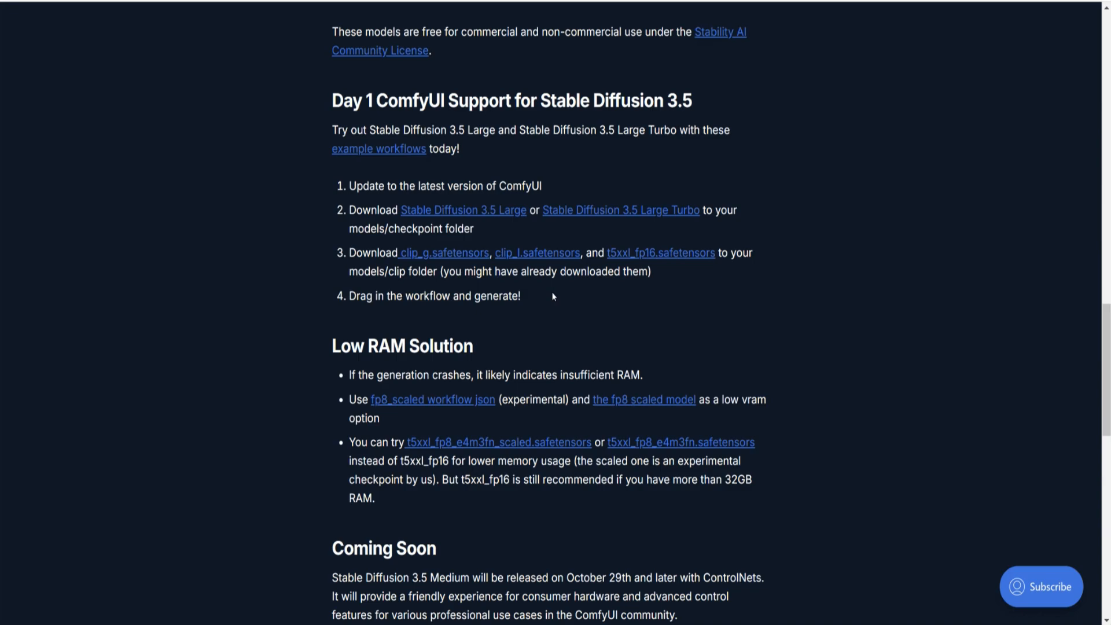
pyautogui.moveTo(535, 300); pyautogui.dragTo(333, 99)
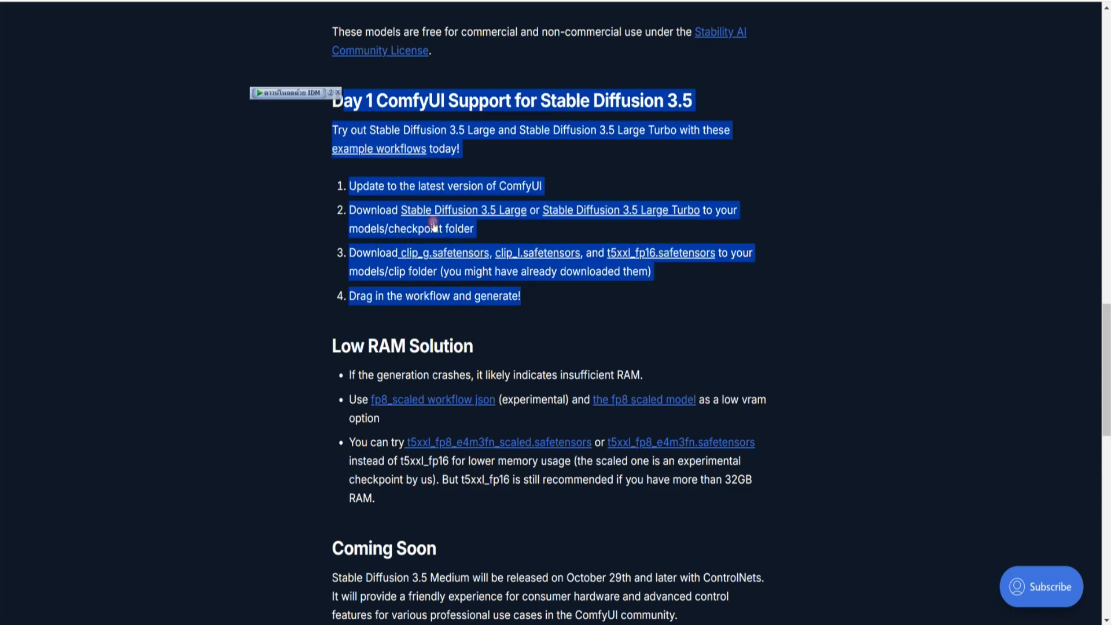
pyautogui.click(526, 302)
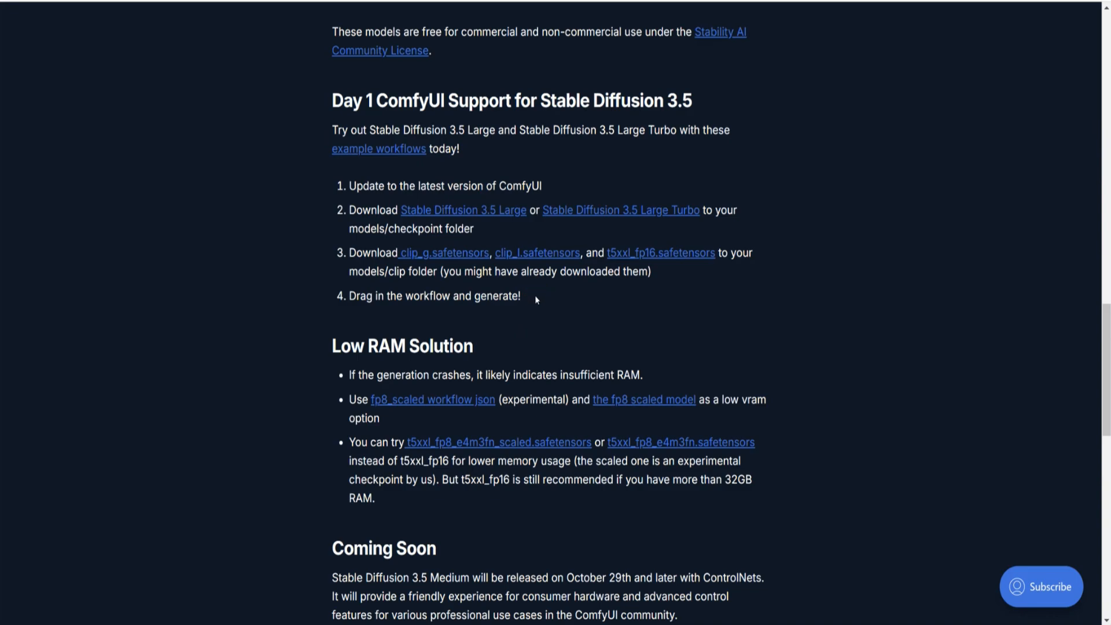
pyautogui.doubleClick(600, 310)
pyautogui.click(382, 186)
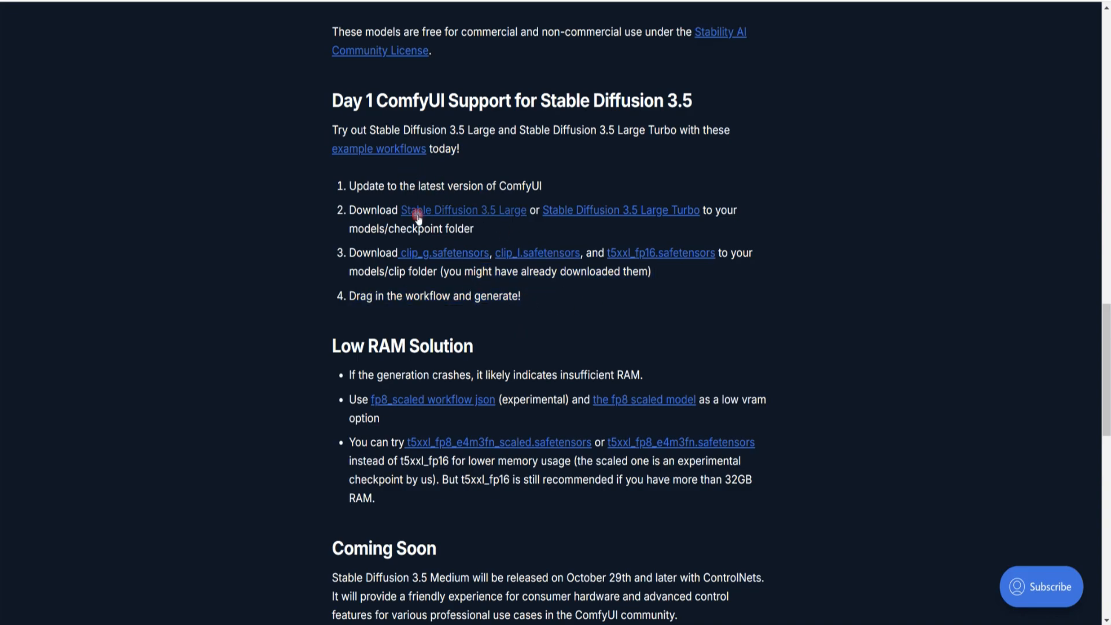
# - Open the Stable Diffusion 3.5 Large model page from the download instruction in a new browser tab
pyautogui.rightClick(485, 215)
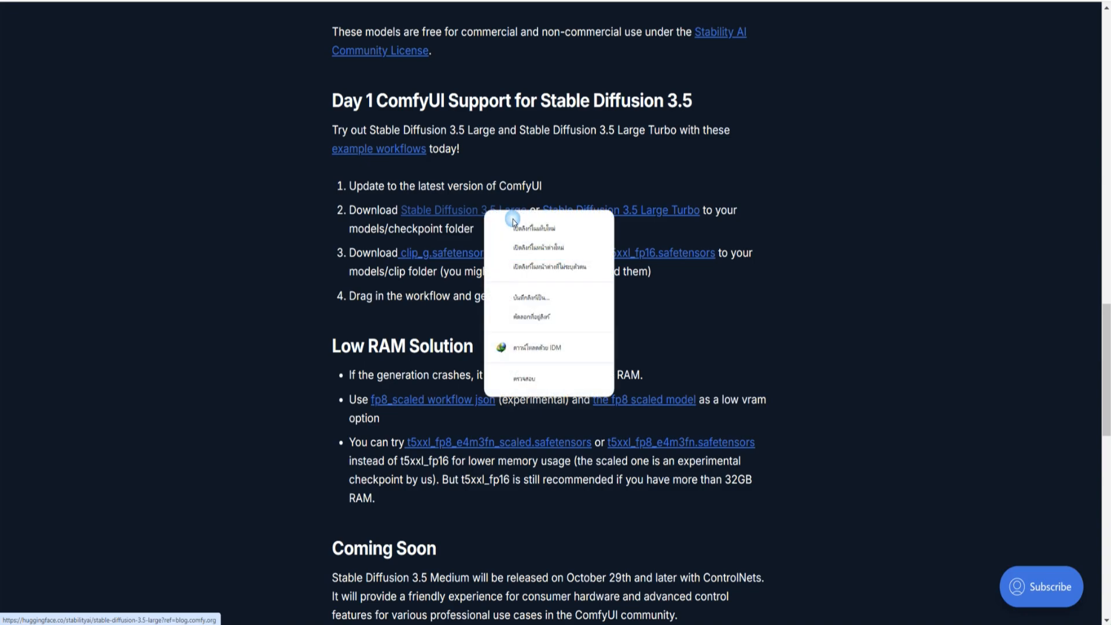
pyautogui.click(601, 225)
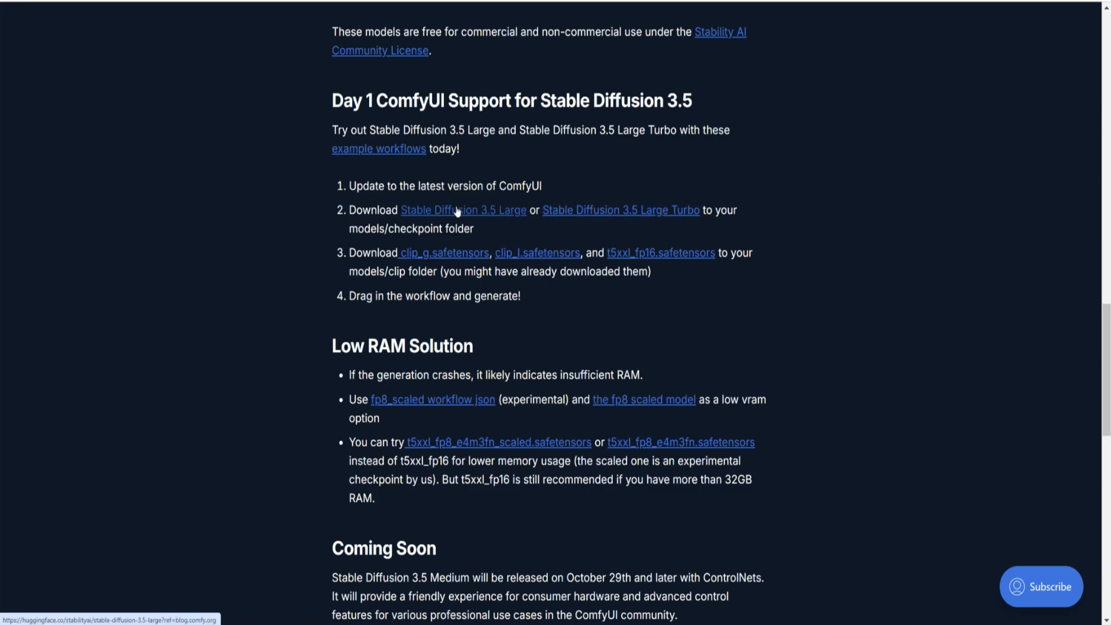
pyautogui.rightClick(491, 214)
pyautogui.click(522, 226)
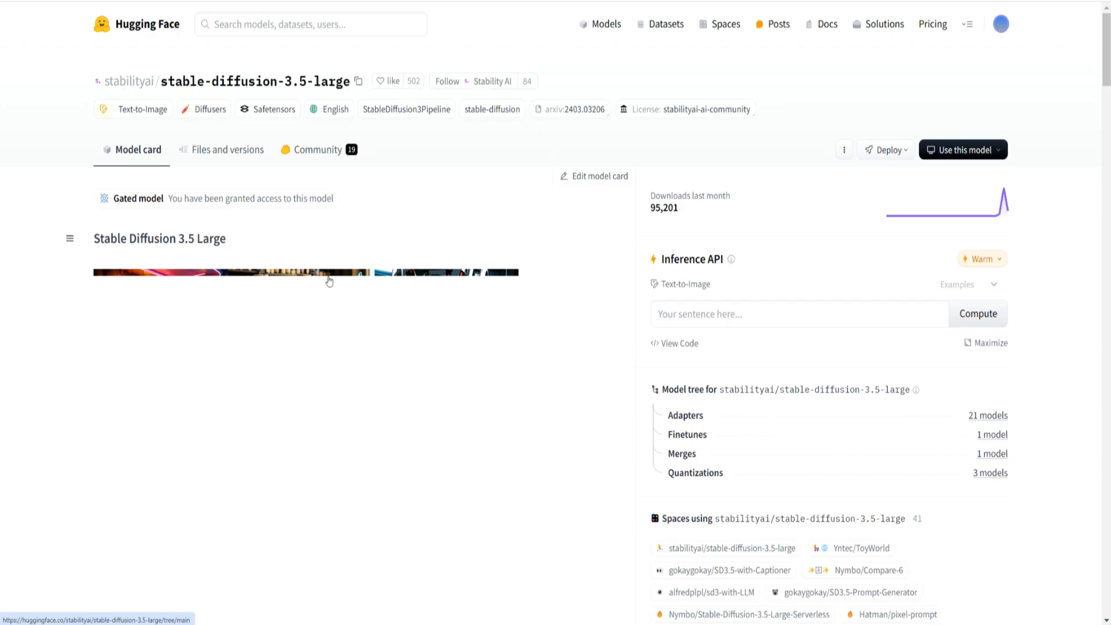
# - Show the model repository's file list and highlight the sd3.5_large.safetensors checkpoint
pyautogui.scroll(-3, 232, 253)
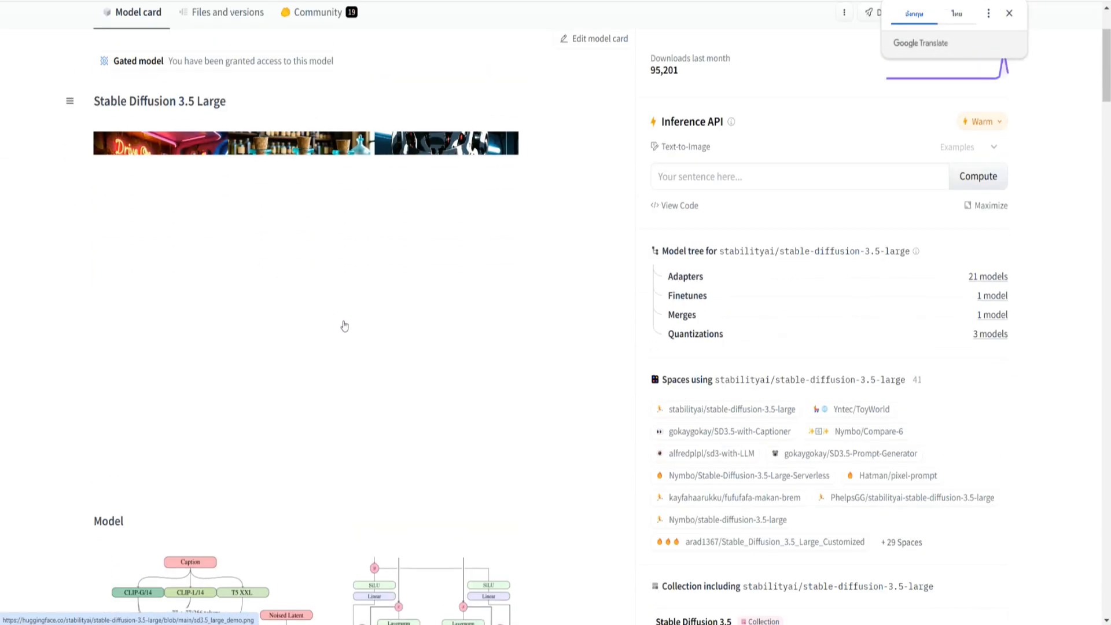
pyautogui.scroll(2, 408, 371)
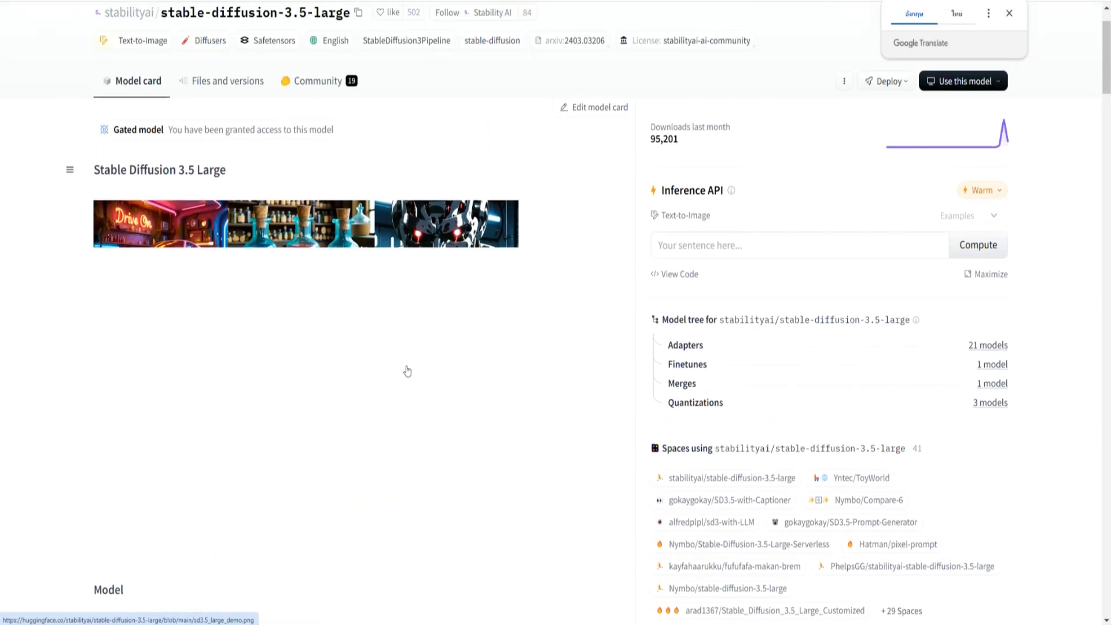
pyautogui.scroll(1, 406, 369)
pyautogui.click(265, 161)
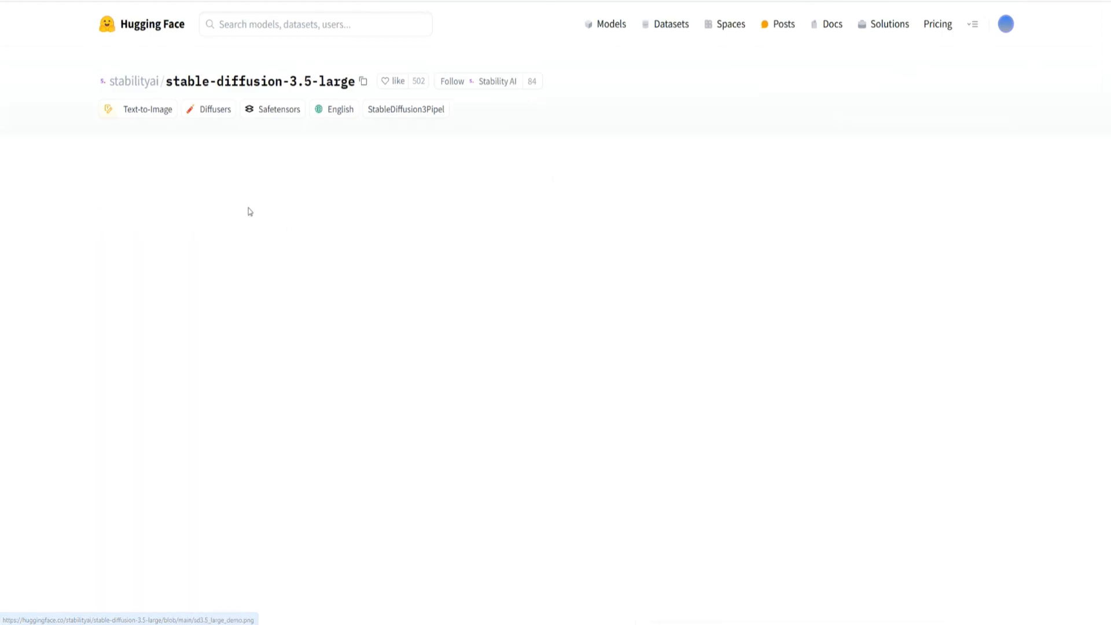
pyautogui.scroll(-3, 301, 261)
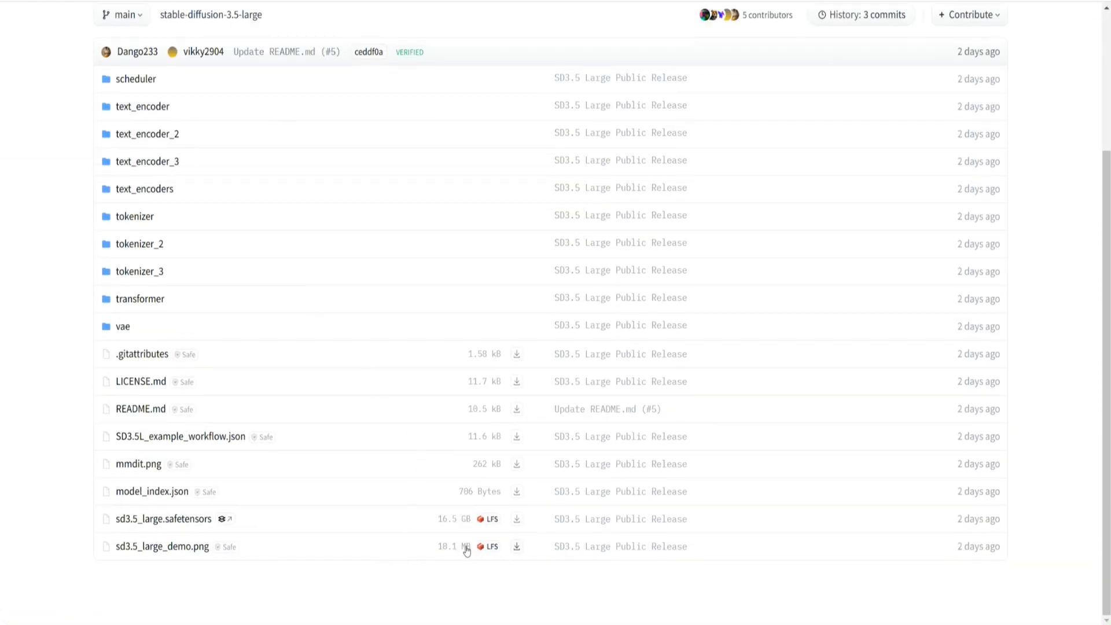
pyautogui.moveTo(215, 522); pyautogui.dragTo(119, 524)
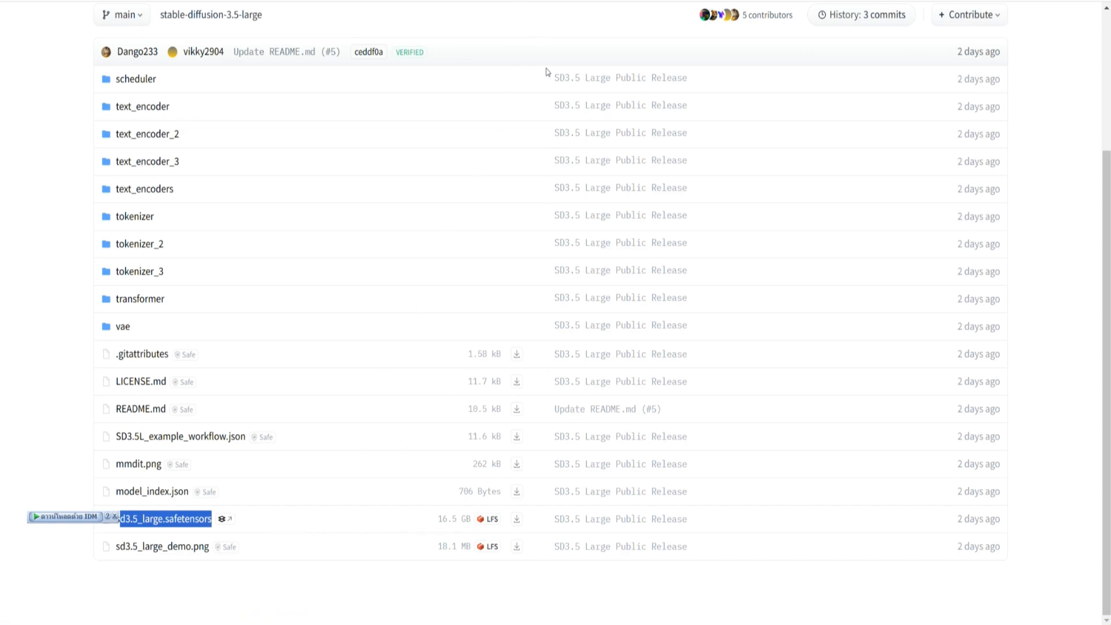
pyautogui.click(527, 331)
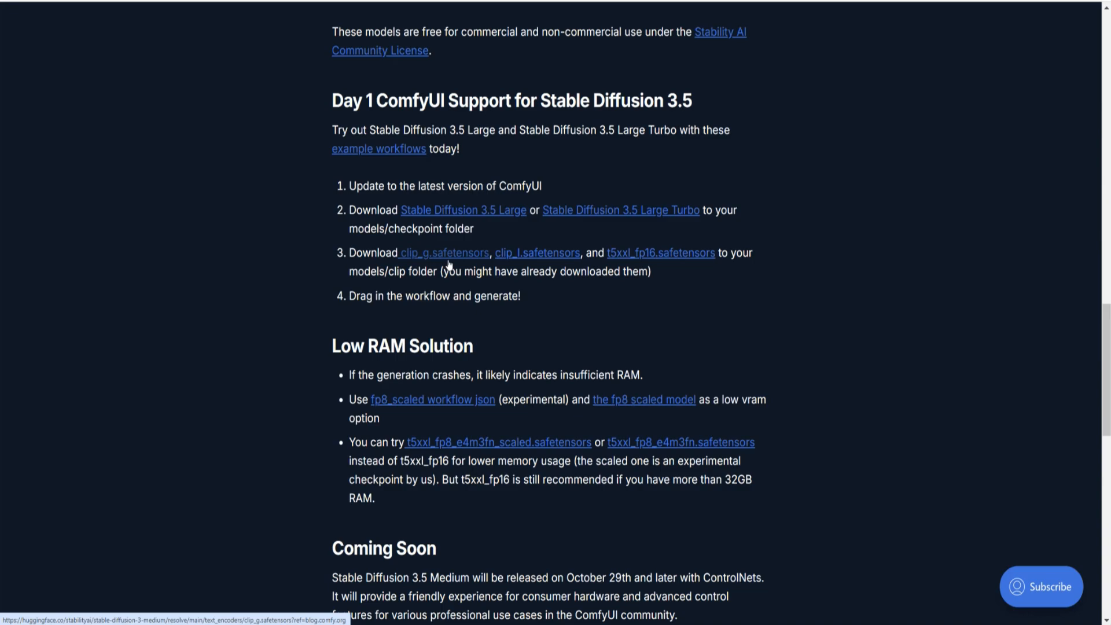
# - Check the target folders in the blog's download instructions, highlighting models/checkpoint and models/clip
pyautogui.moveTo(362, 253); pyautogui.dragTo(405, 272)
pyautogui.moveTo(349, 229); pyautogui.dragTo(444, 229)
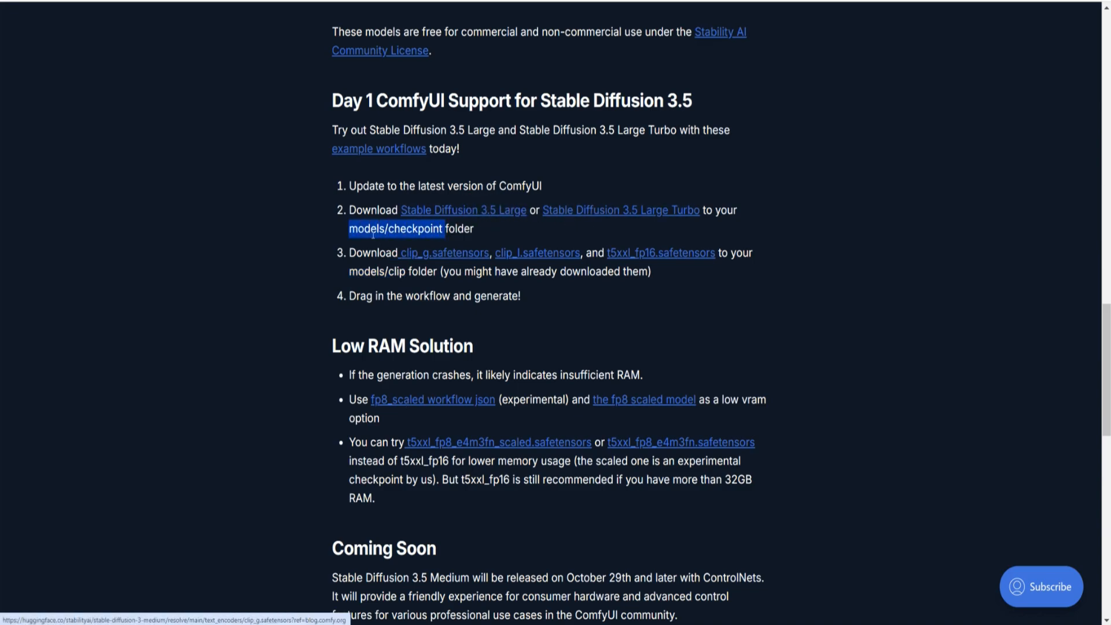
pyautogui.moveTo(349, 229); pyautogui.dragTo(455, 229)
pyautogui.moveTo(358, 272); pyautogui.dragTo(397, 273)
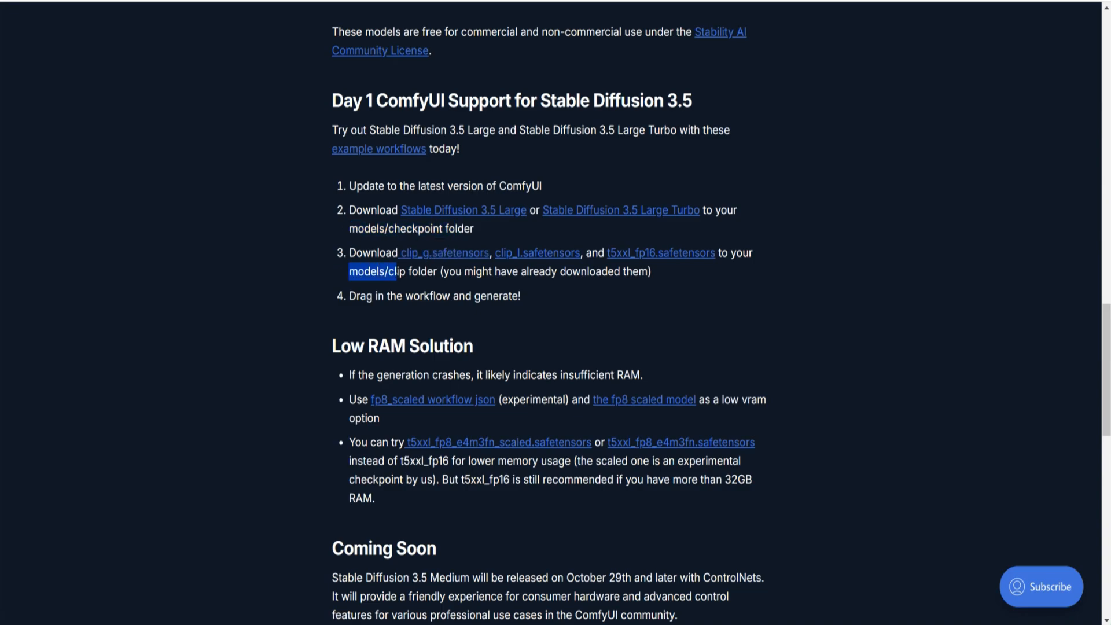
pyautogui.click(398, 272)
# - Compare the post's descriptions of the three Stable Diffusion 3.5 models with the checkpoint download instruction
pyautogui.scroll(-1, 550, 322)
pyautogui.scroll(3, 479, 194)
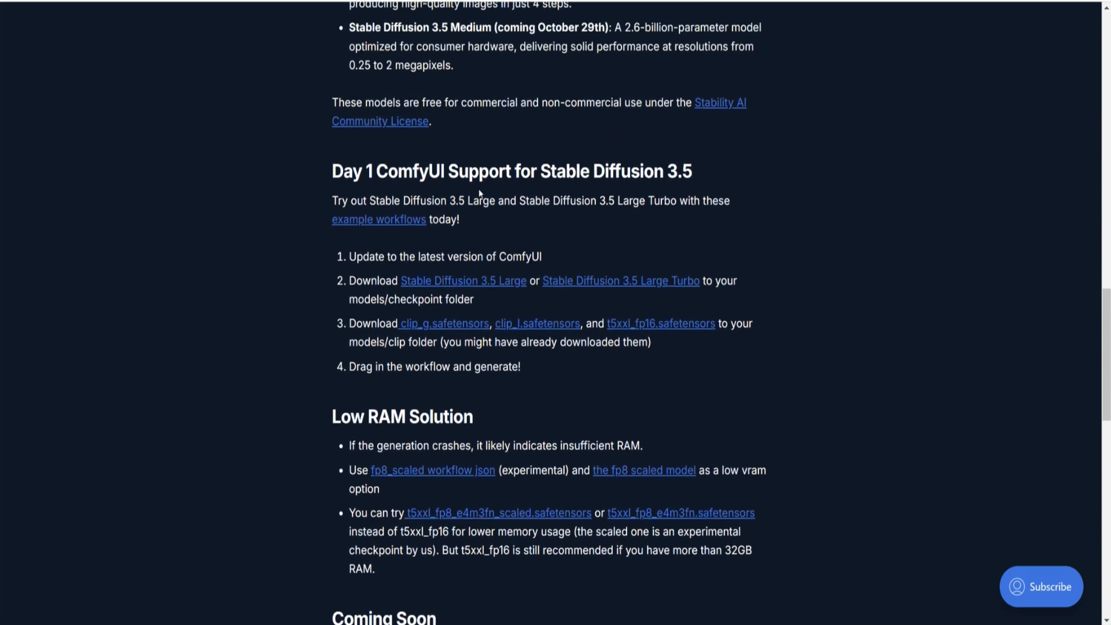
pyautogui.scroll(6, 479, 193)
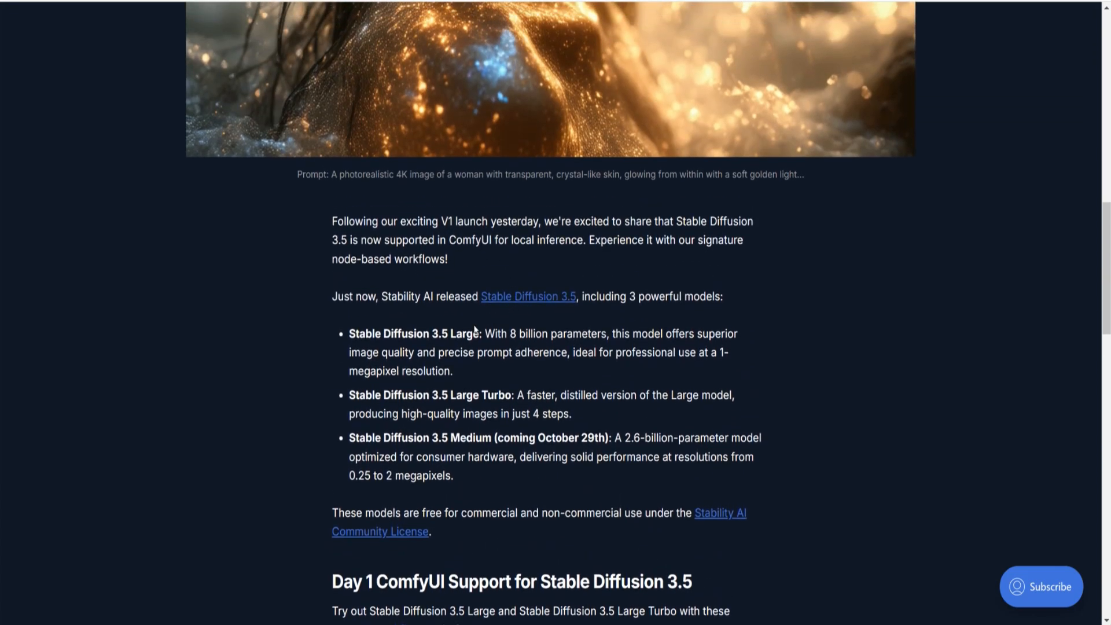
pyautogui.scroll(-3, 474, 329)
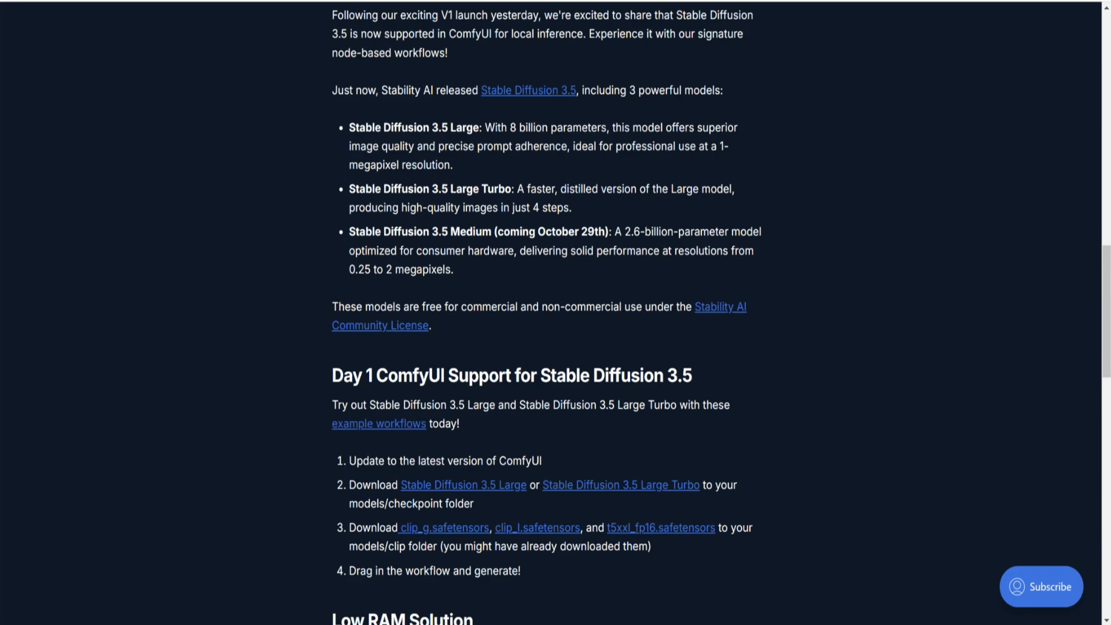
pyautogui.scroll(-3, 463, 298)
pyautogui.scroll(-6, 476, 301)
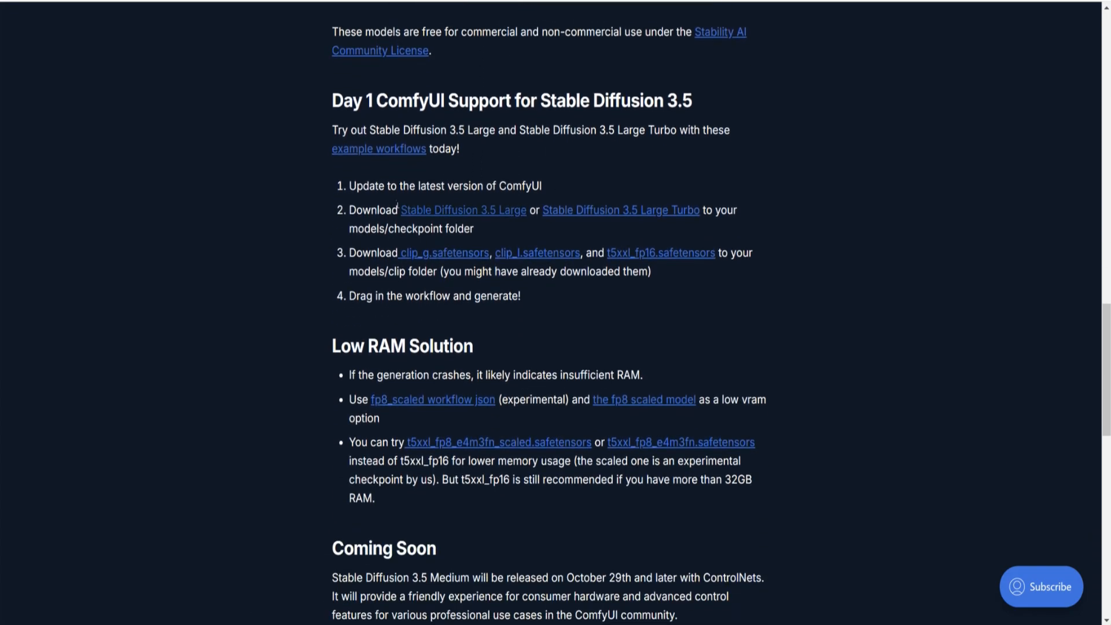
pyautogui.moveTo(330, 207); pyautogui.dragTo(489, 213)
pyautogui.click(570, 209)
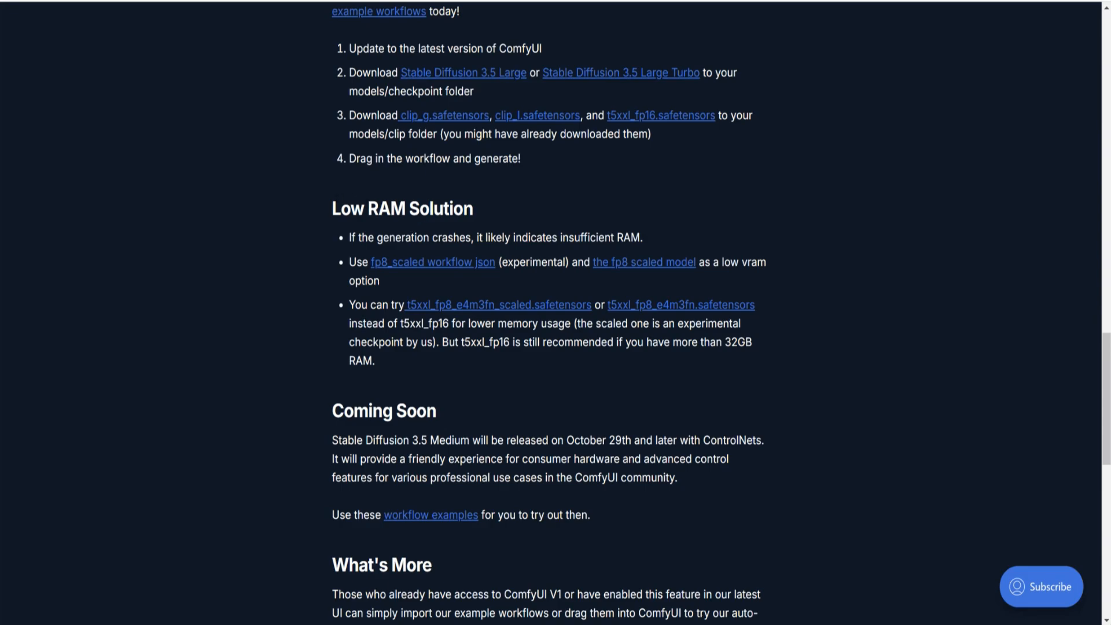
# - Review the Low RAM Solution section, highlighting its text and the fp8_scaled workflow json link
pyautogui.moveTo(325, 218); pyautogui.dragTo(572, 361)
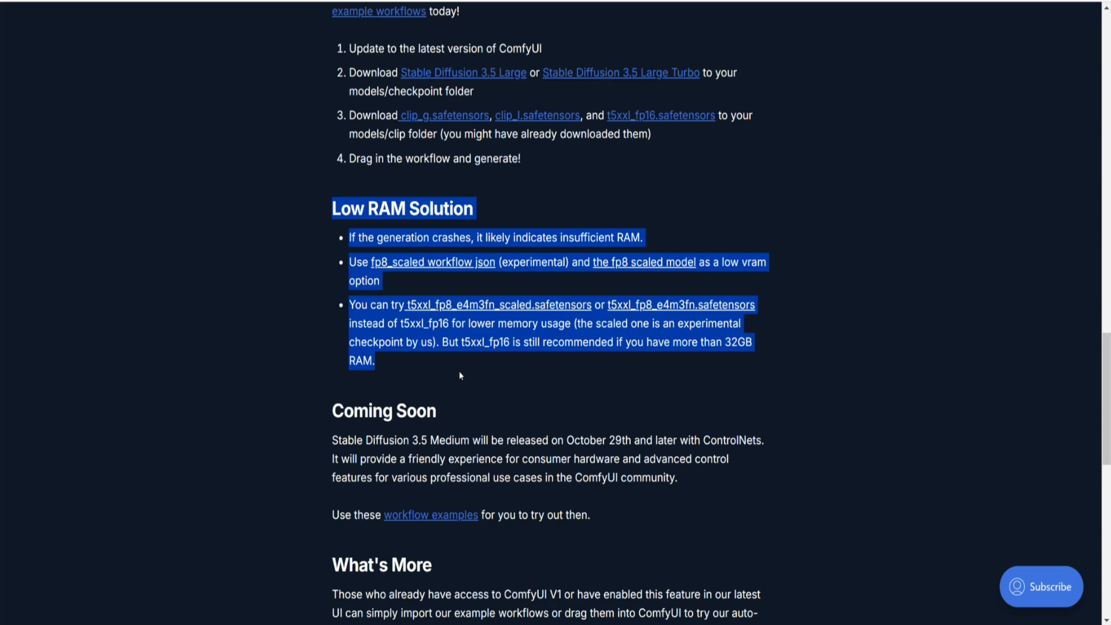
pyautogui.click(418, 362)
pyautogui.scroll(2, 497, 215)
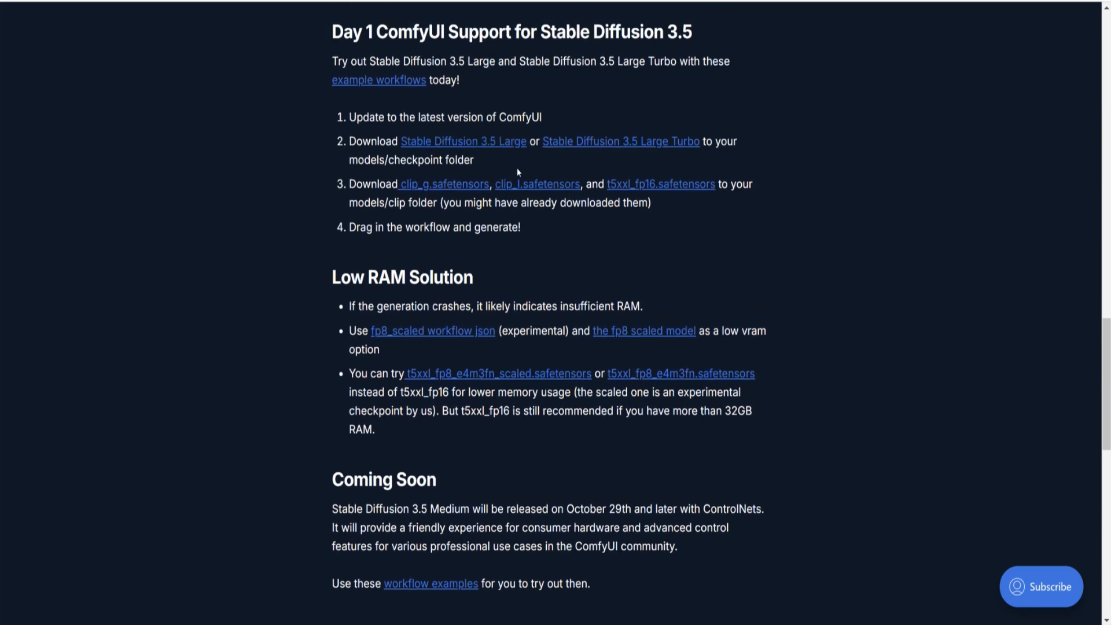
pyautogui.moveTo(366, 330); pyautogui.dragTo(496, 331)
pyautogui.click(501, 331)
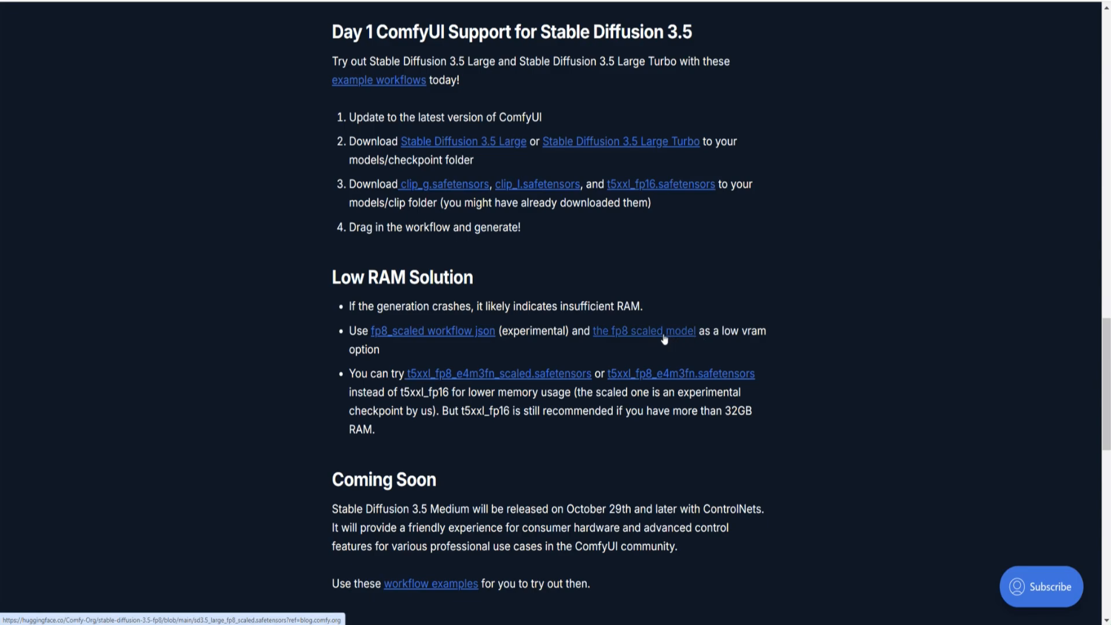
# - Highlight the models/checkpoint folder in the download instructions as the destination for the fp8 scaled model
pyautogui.moveTo(350, 160); pyautogui.dragTo(445, 165)
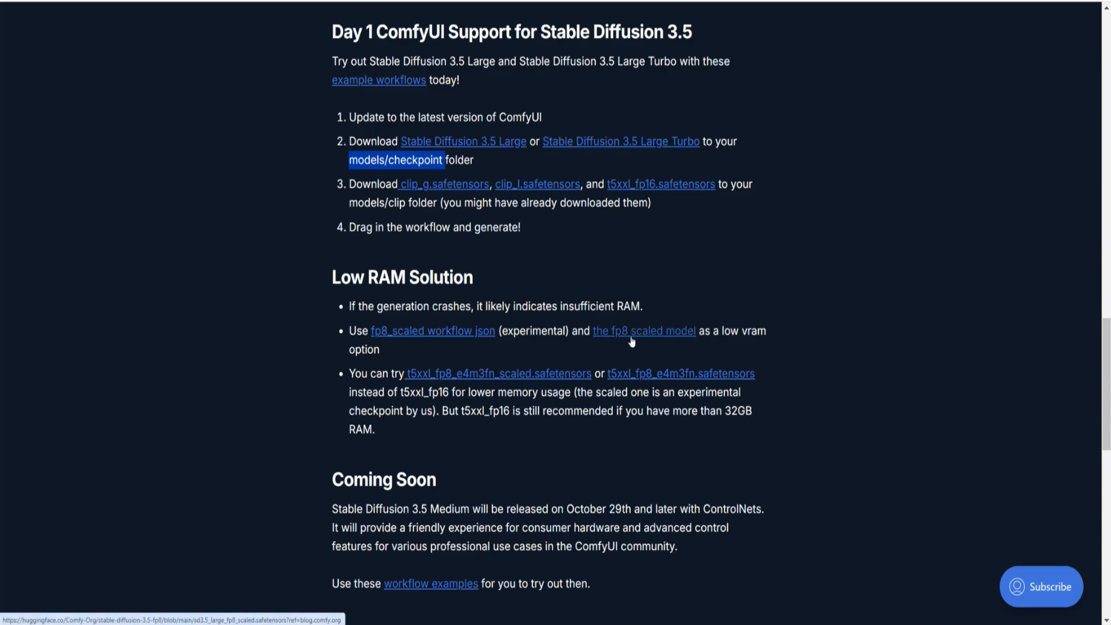
pyautogui.click(926, 320)
pyautogui.scroll(-1, 470, 393)
pyautogui.scroll(1, 509, 352)
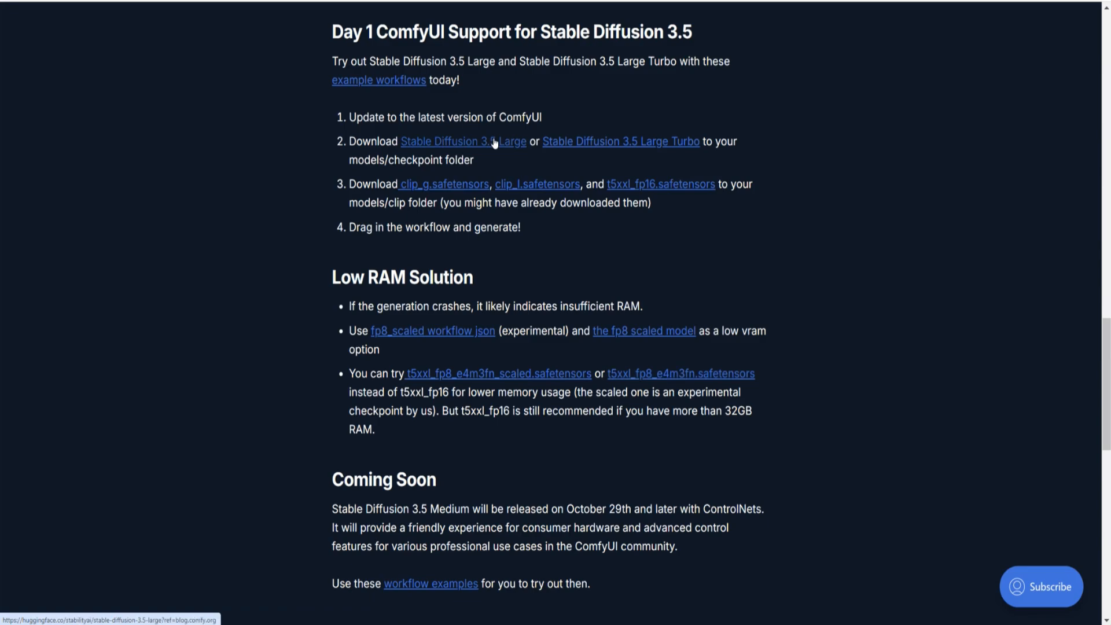
# - Highlight the Stable Diffusion 3.5 Large download and the insufficient RAM note, and read on to the What's More section
pyautogui.moveTo(349, 143); pyautogui.dragTo(527, 143)
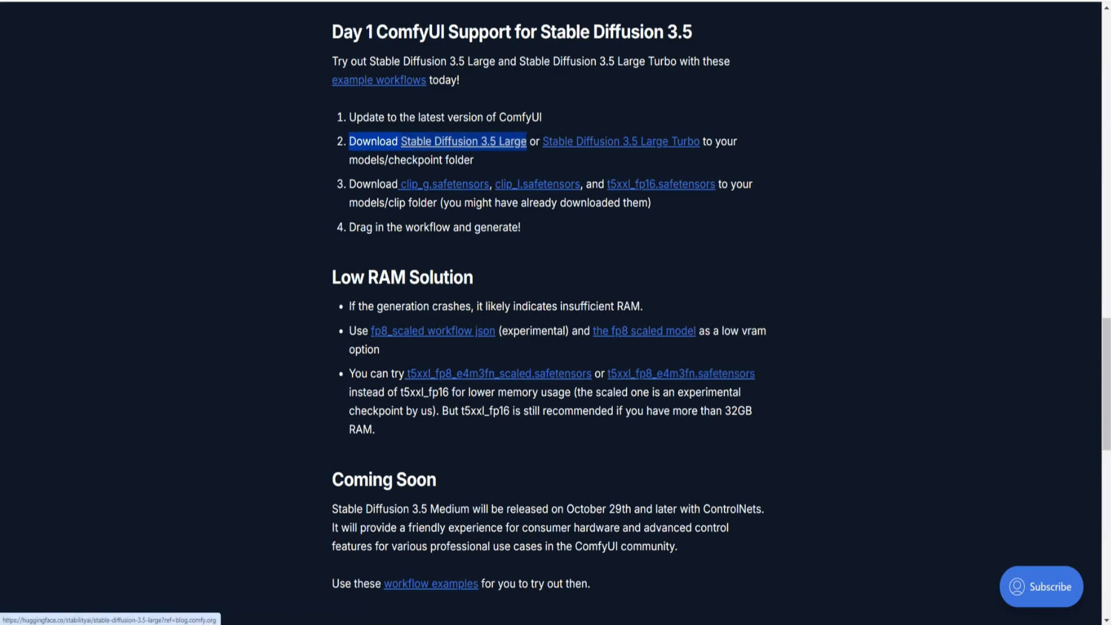
pyautogui.moveTo(486, 305); pyautogui.dragTo(547, 305)
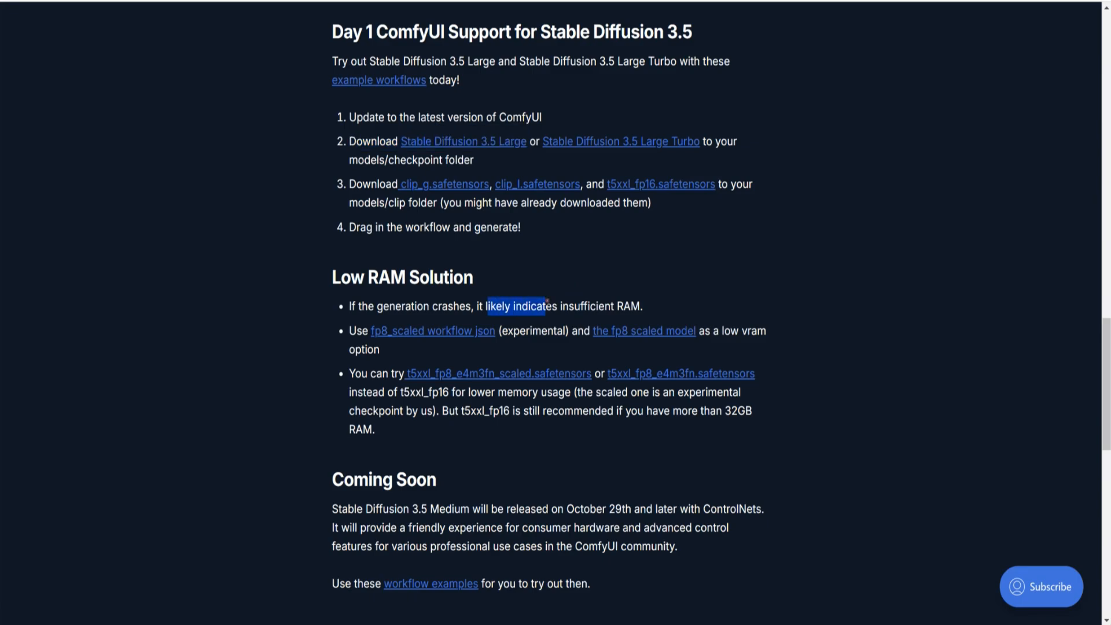
pyautogui.moveTo(655, 312); pyautogui.dragTo(453, 307)
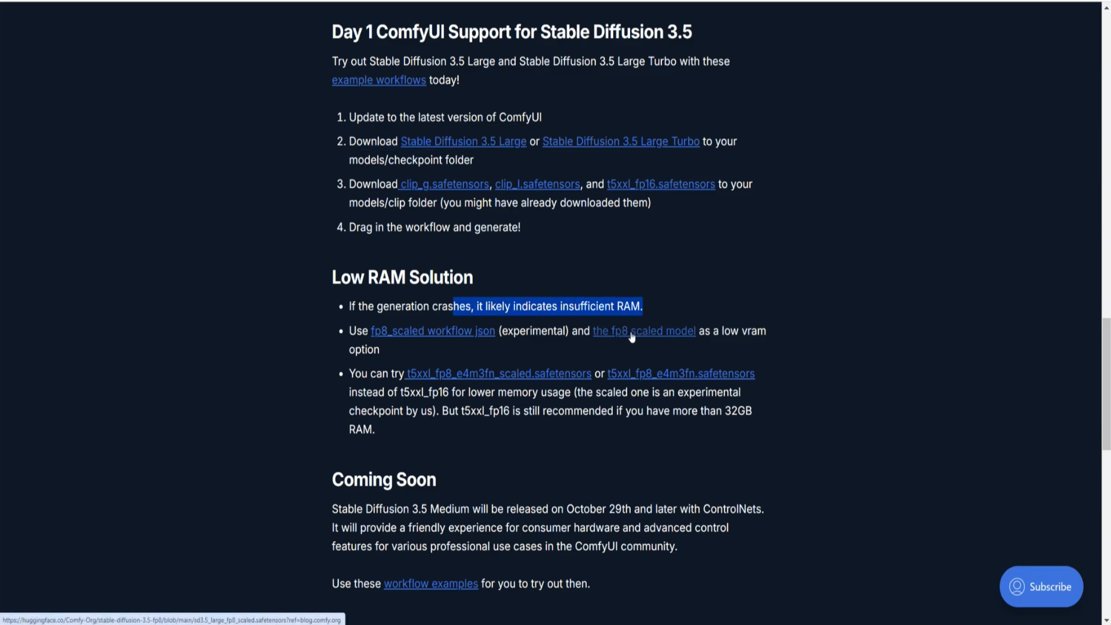
pyautogui.scroll(-2, 617, 340)
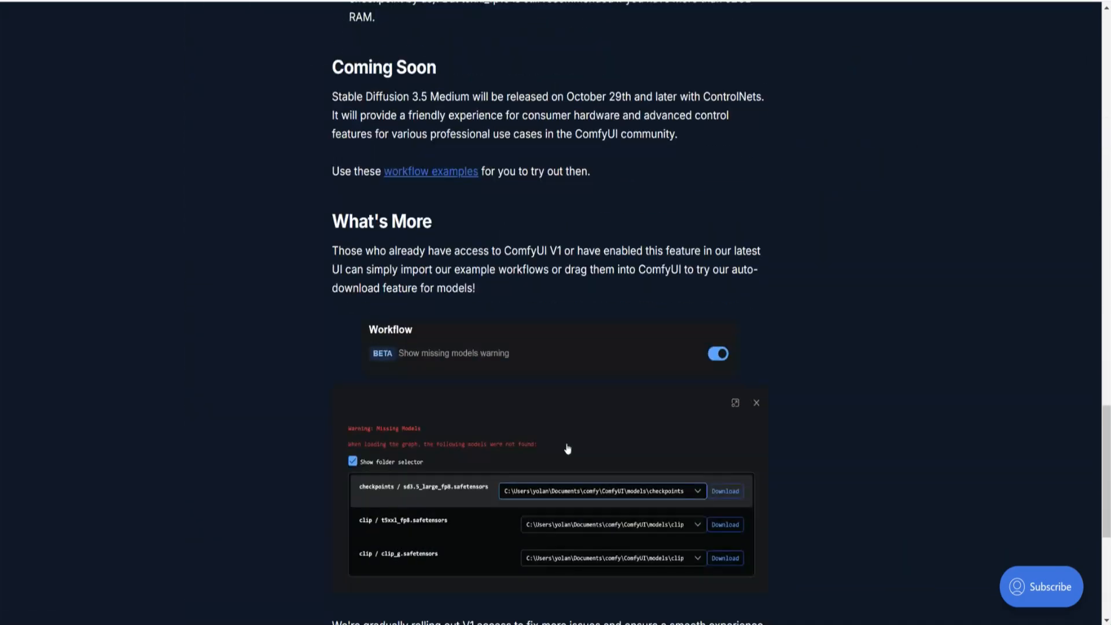
pyautogui.scroll(-6, 567, 451)
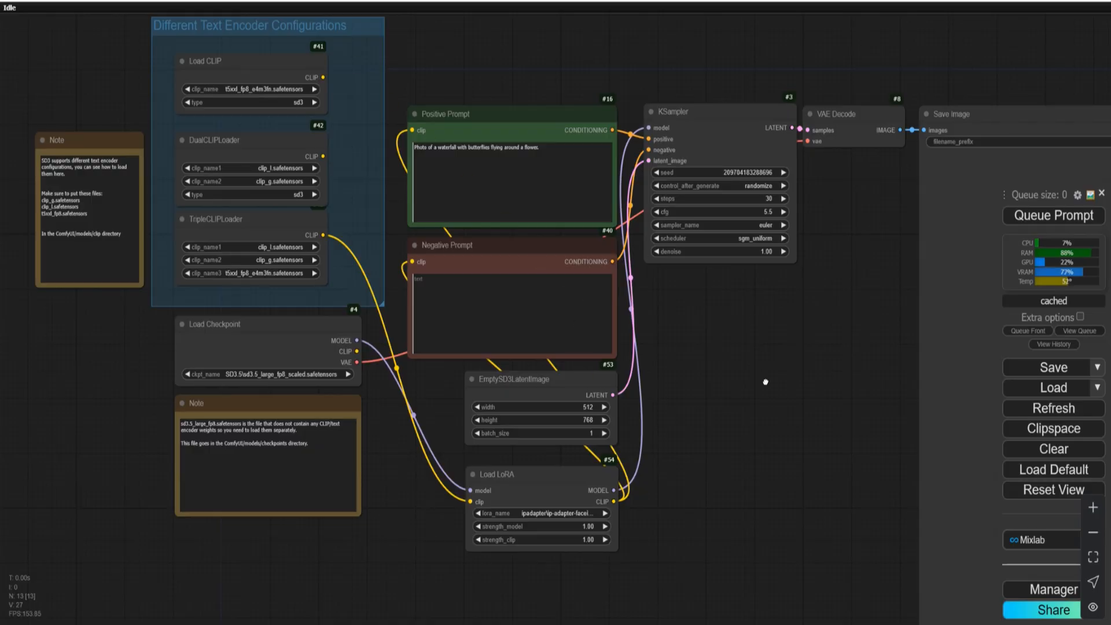
# - Switch to ComfyUI and browse for the sd3.5-t2i-fp8-scaled-workflow.json file, closing the file picker without loading it
pyautogui.moveTo(767, 384); pyautogui.dragTo(796, 417)
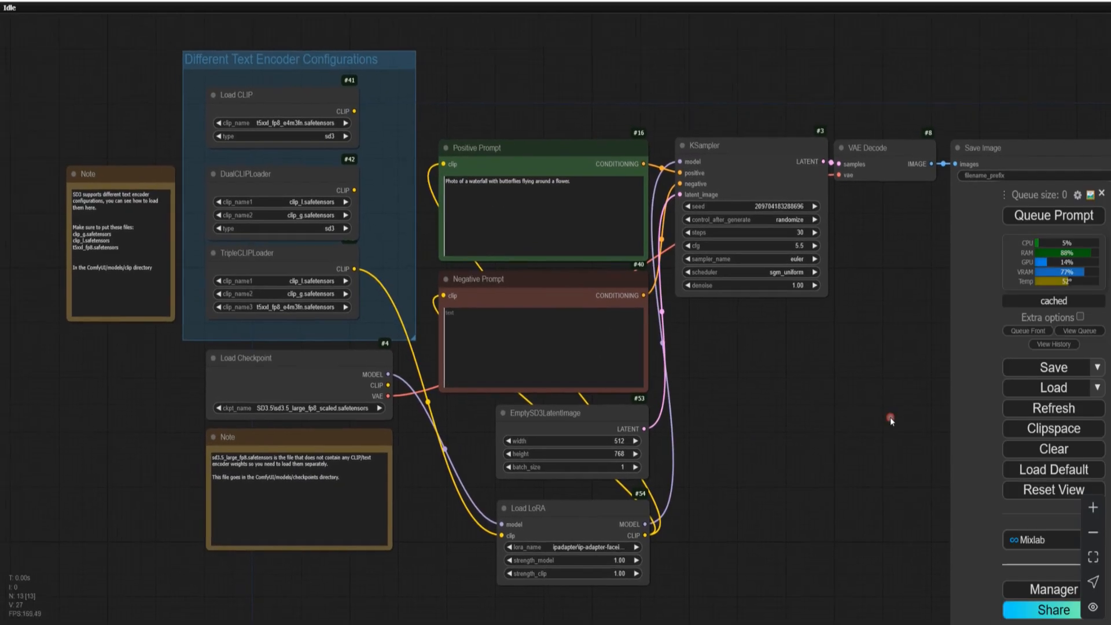
pyautogui.click(1035, 391)
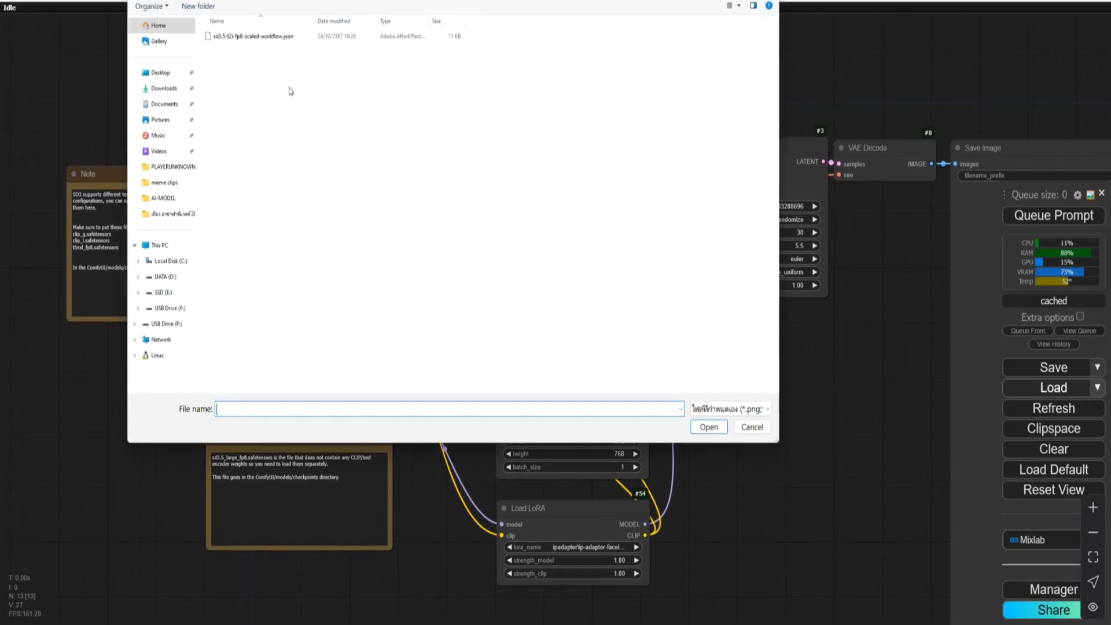
pyautogui.click(266, 38)
pyautogui.press('Escape')
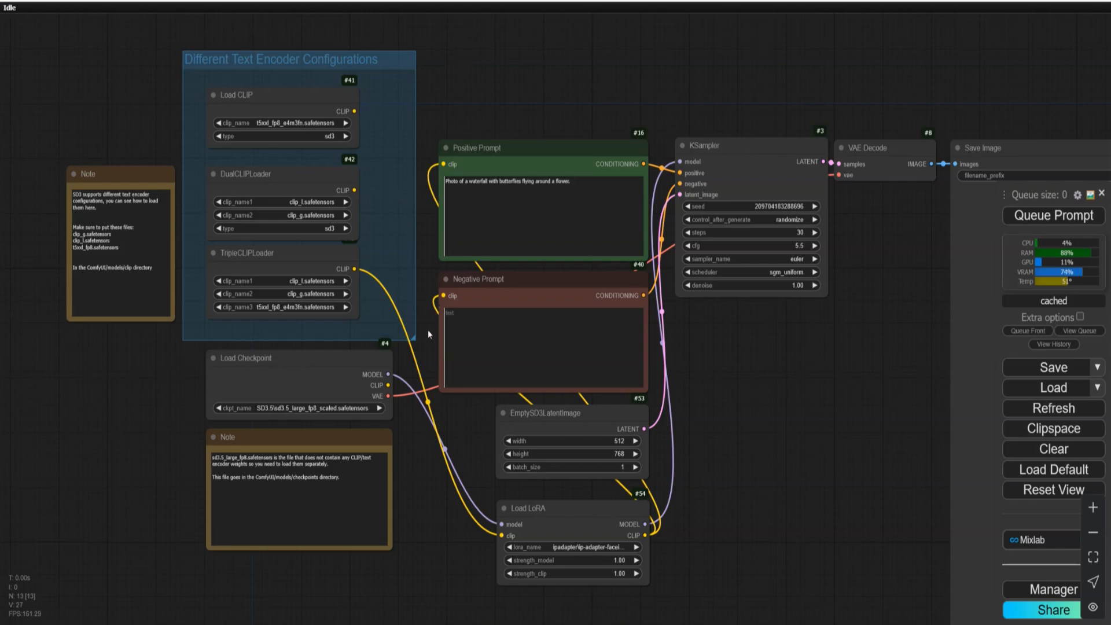
# - Delete the Load LoRA node from the workflow
pyautogui.scroll(-5, 765, 422)
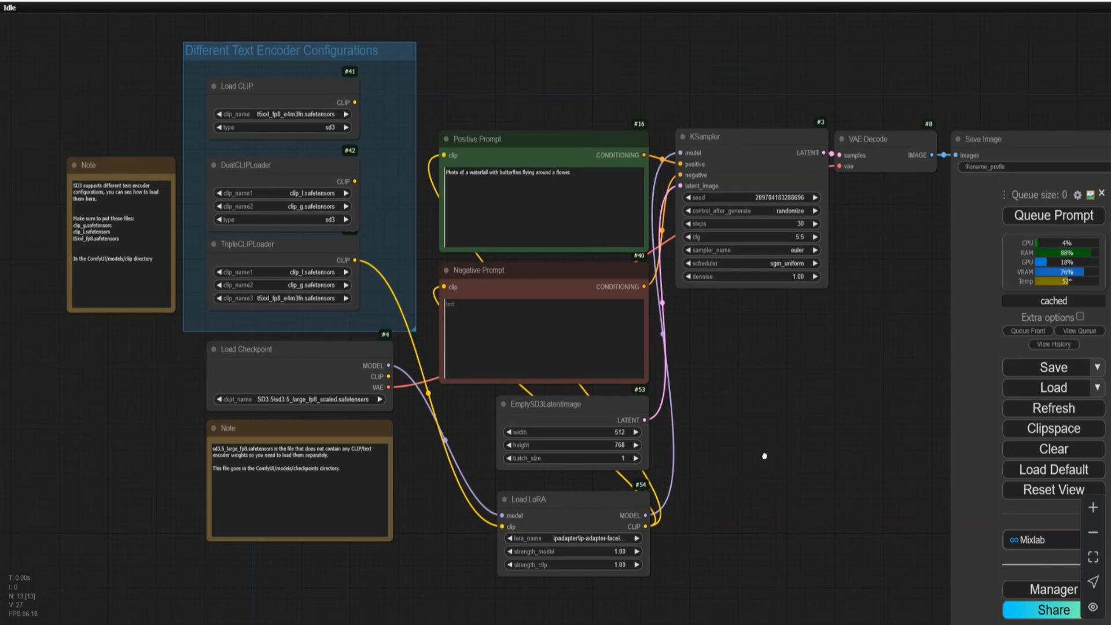
pyautogui.click(543, 424)
pyautogui.press('Delete')
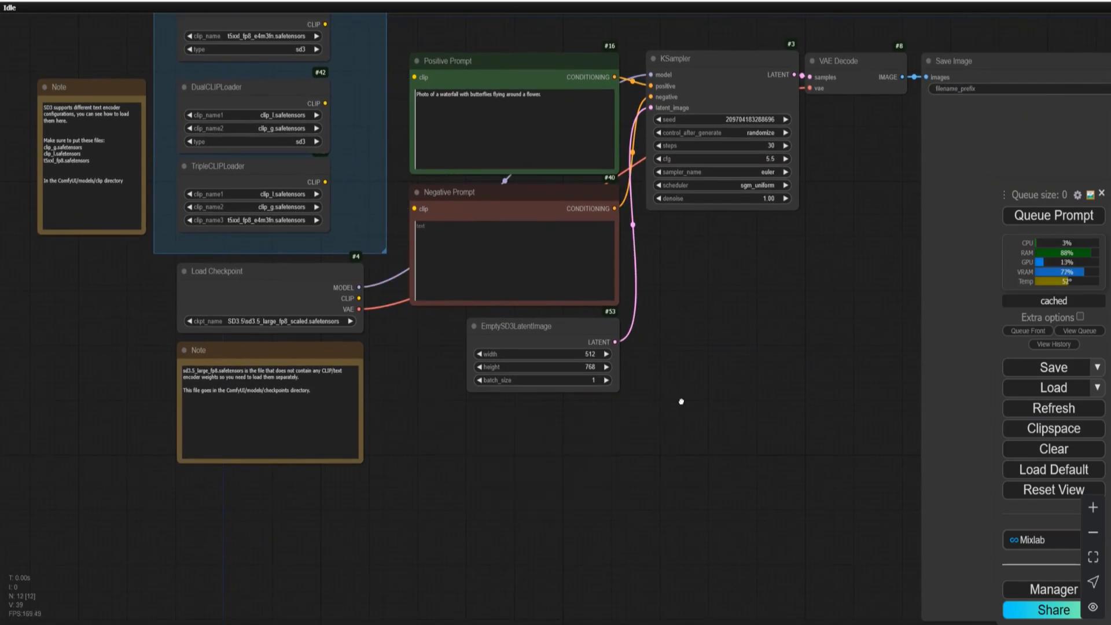
# - Connect the TripleCLIPLoader's CLIP output to the clip inputs of the Negative Prompt and Positive Prompt nodes
pyautogui.moveTo(681, 401); pyautogui.dragTo(690, 471)
pyautogui.moveTo(335, 252); pyautogui.dragTo(423, 279)
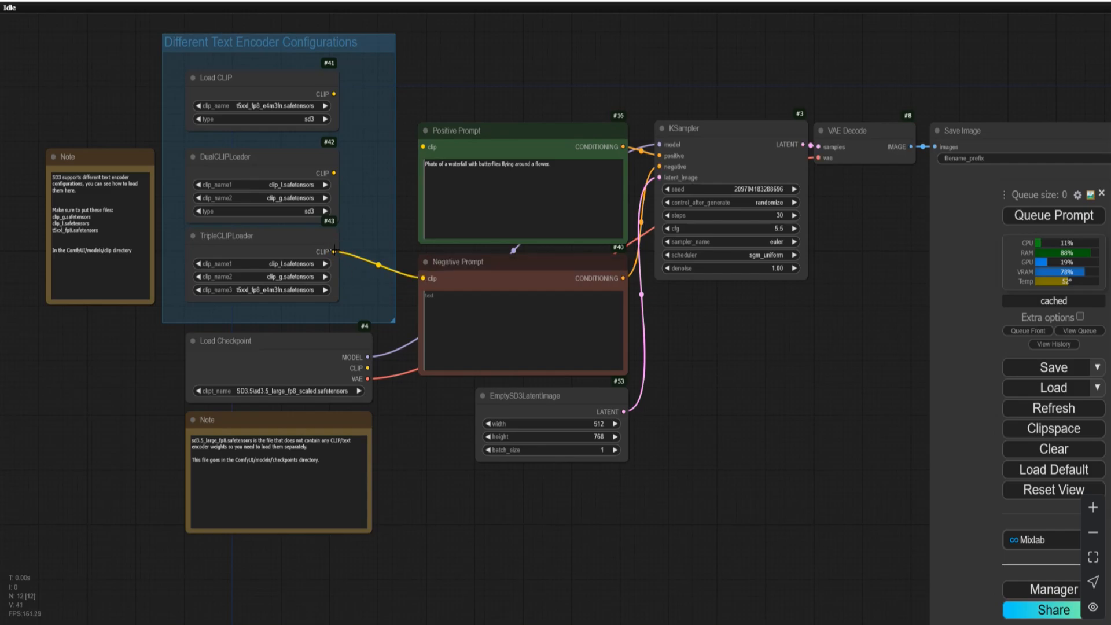
pyautogui.moveTo(334, 252); pyautogui.dragTo(423, 147)
# - Review the text encoder files set in the Load CLIP, DualCLIPLoader and TripleCLIPLoader nodes
pyautogui.moveTo(762, 414); pyautogui.dragTo(711, 403)
pyautogui.scroll(1, 728, 463)
pyautogui.scroll(-2, 581, 447)
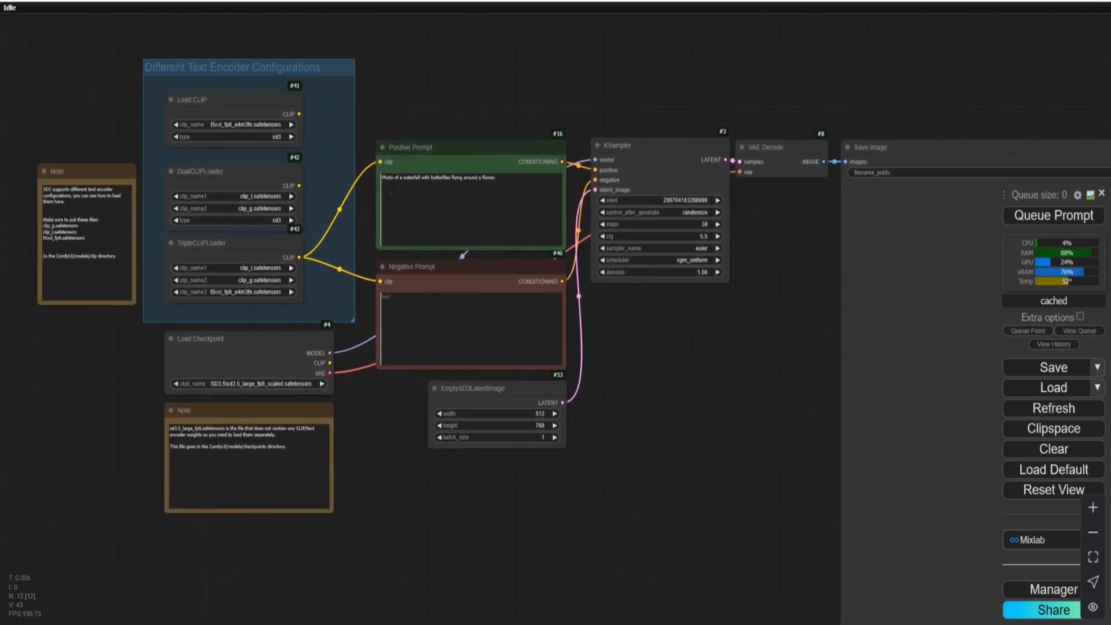
pyautogui.scroll(1, 679, 470)
pyautogui.moveTo(405, 515); pyautogui.dragTo(508, 560)
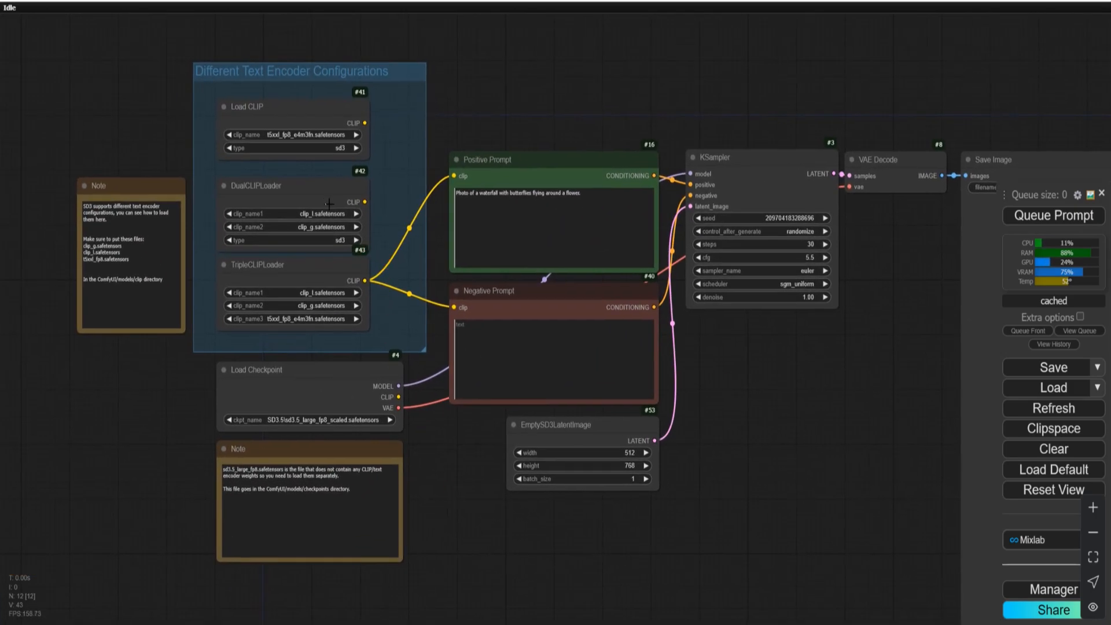
pyautogui.click(310, 140)
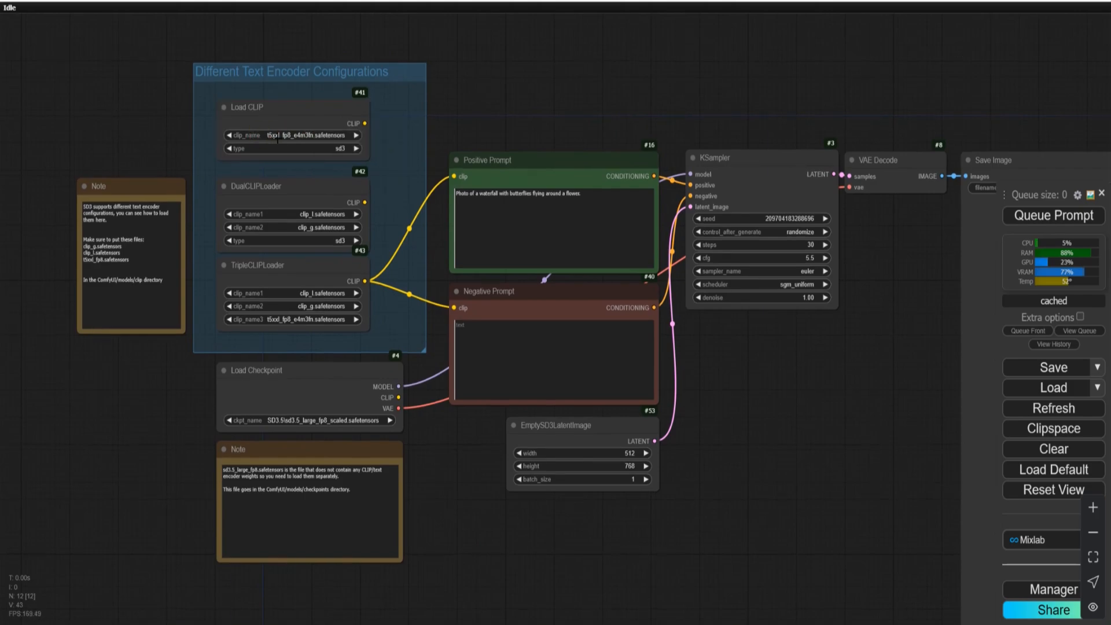
pyautogui.click(283, 137)
pyautogui.click(317, 216)
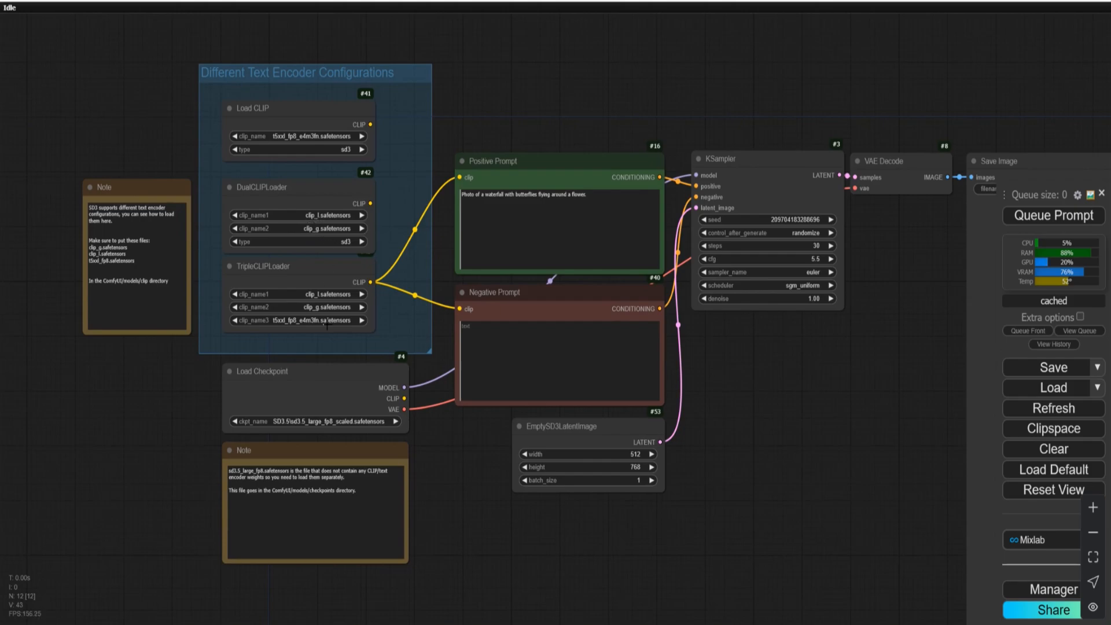
pyautogui.click(315, 299)
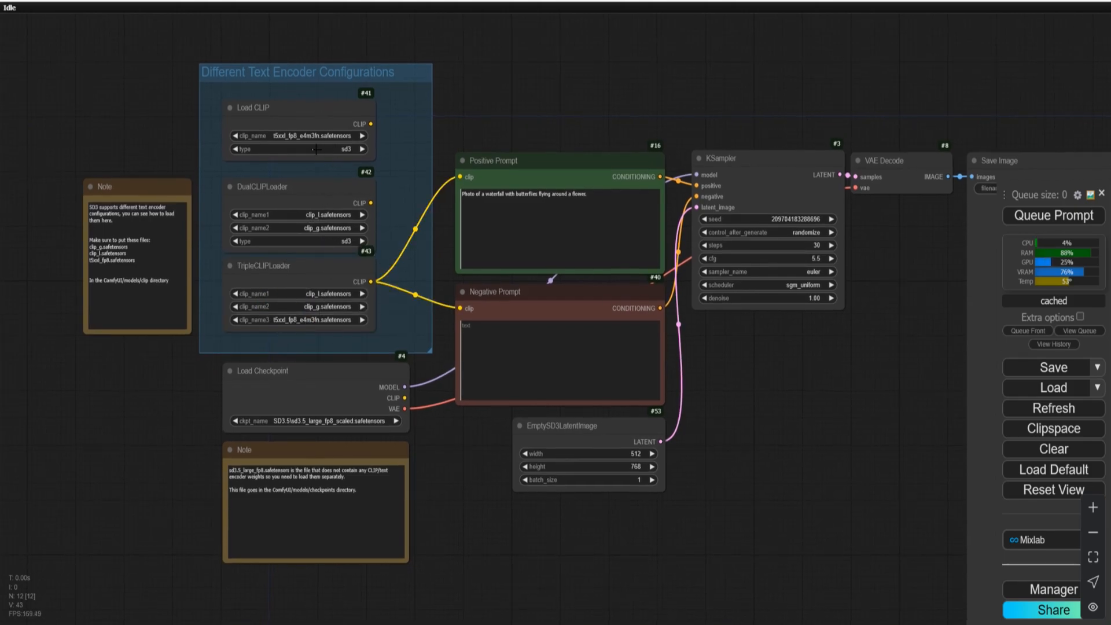
pyautogui.click(331, 274)
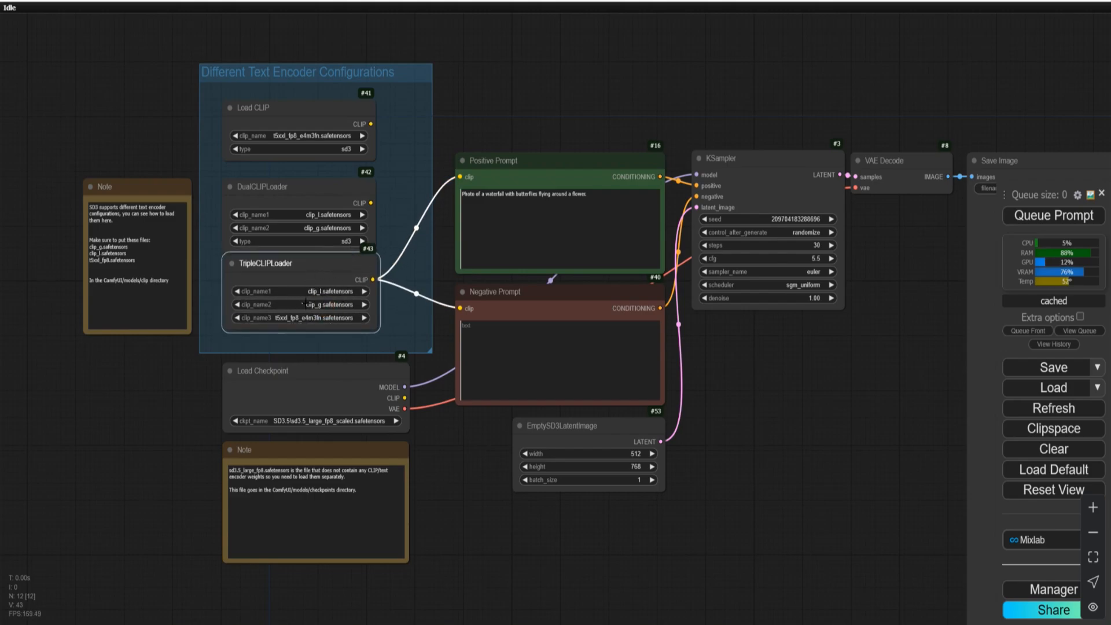
# - Choose the SD3.5\sd3.5_large_fp8_scaled.safetensors checkpoint, and move the Load Checkpoint and Load CLIP nodes slightly down
pyautogui.click(347, 423)
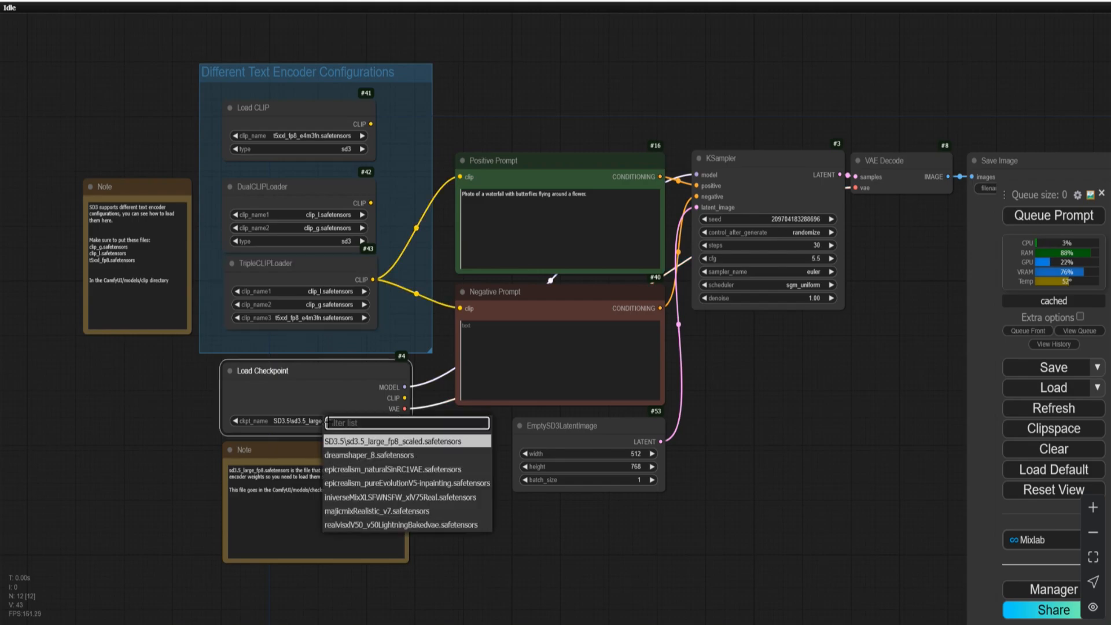
pyautogui.click(366, 443)
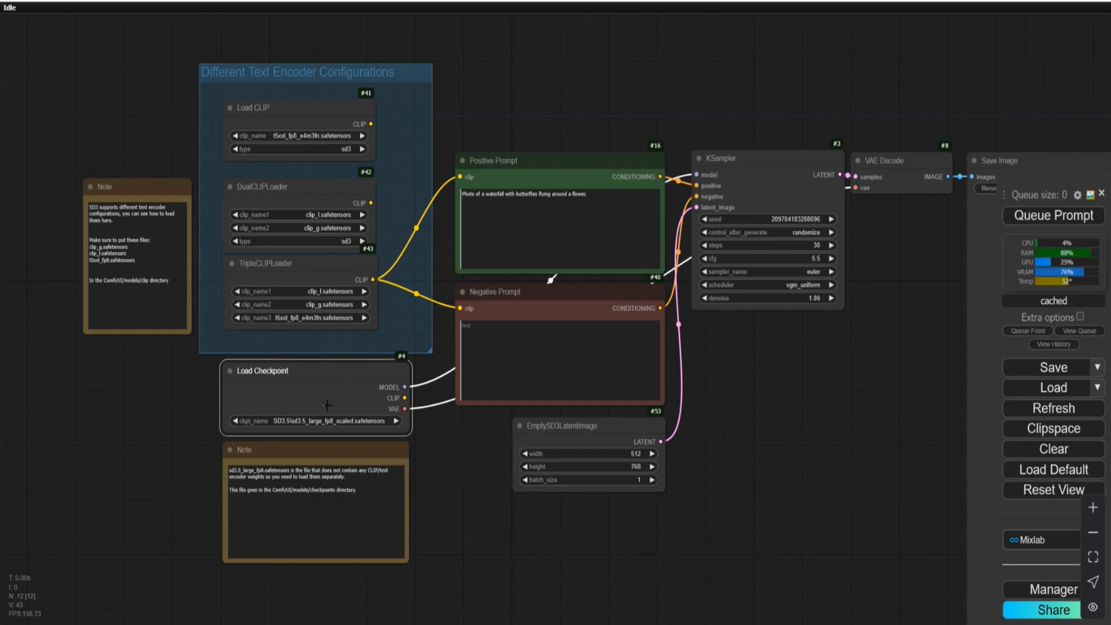
pyautogui.moveTo(301, 365); pyautogui.dragTo(300, 370)
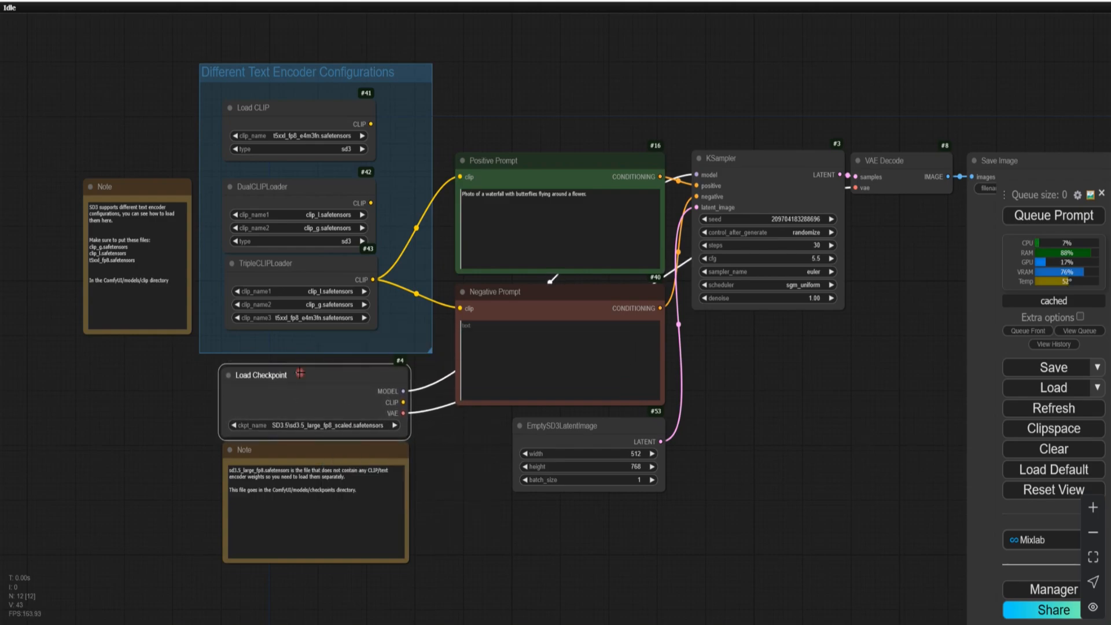
pyautogui.moveTo(297, 109); pyautogui.dragTo(297, 121)
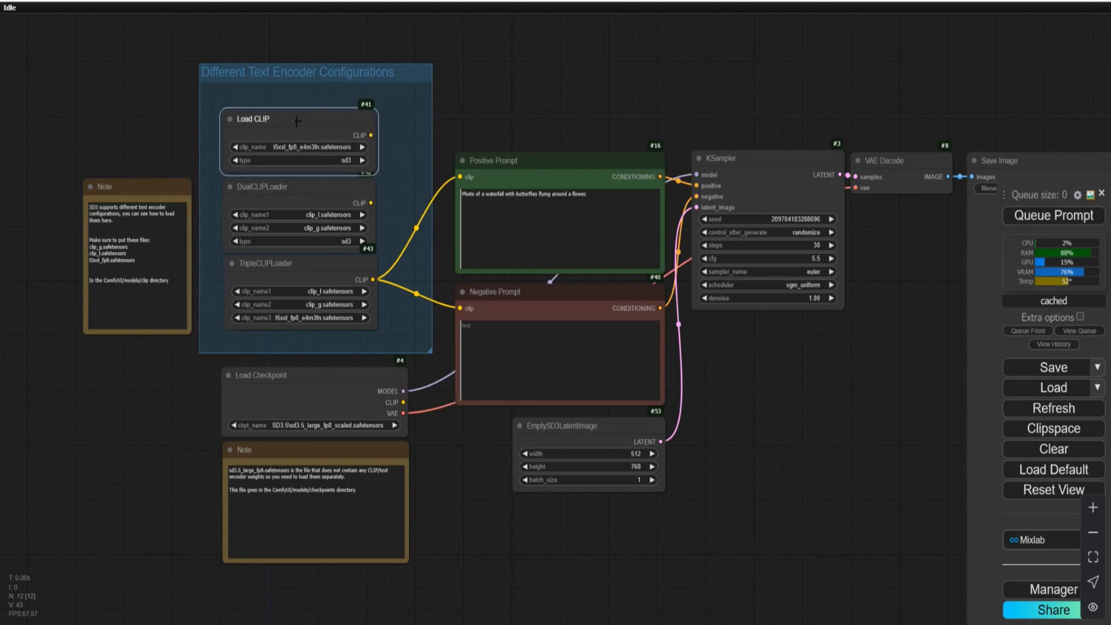
pyautogui.click(807, 434)
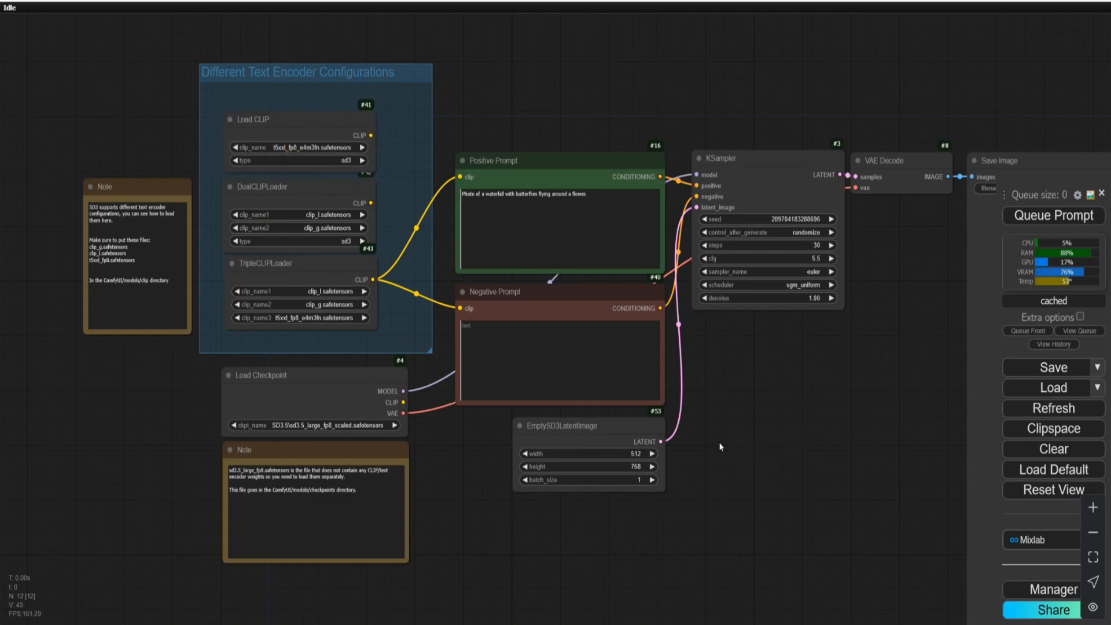
# - Highlight the waterfall and butterflies text in the Positive Prompt node and check the Negative Prompt node
pyautogui.moveTo(618, 203); pyautogui.dragTo(456, 184)
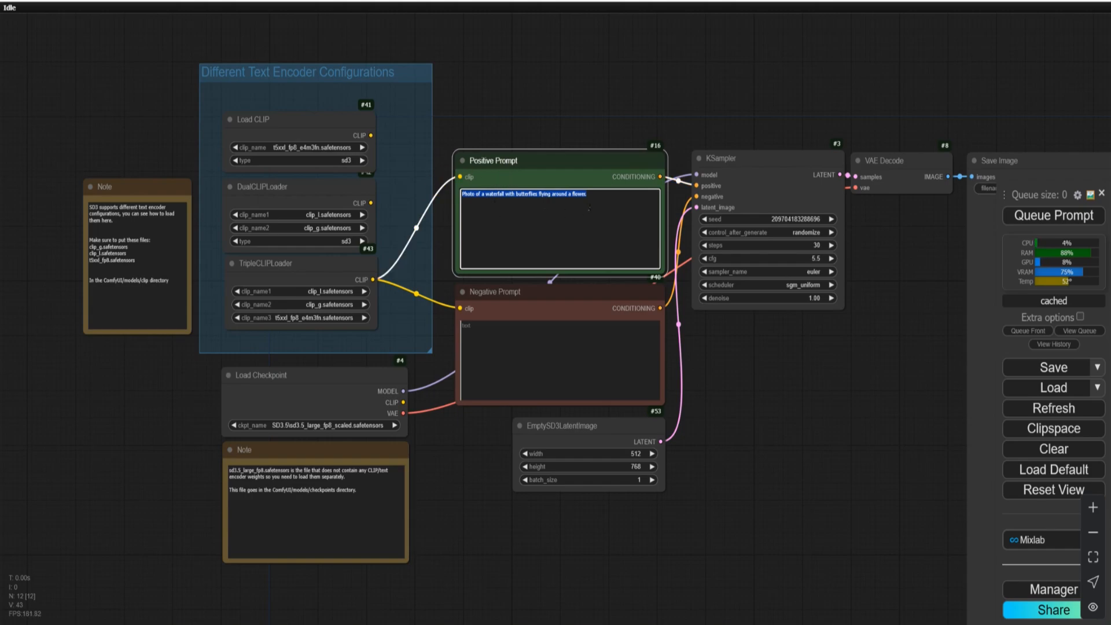
pyautogui.click(536, 343)
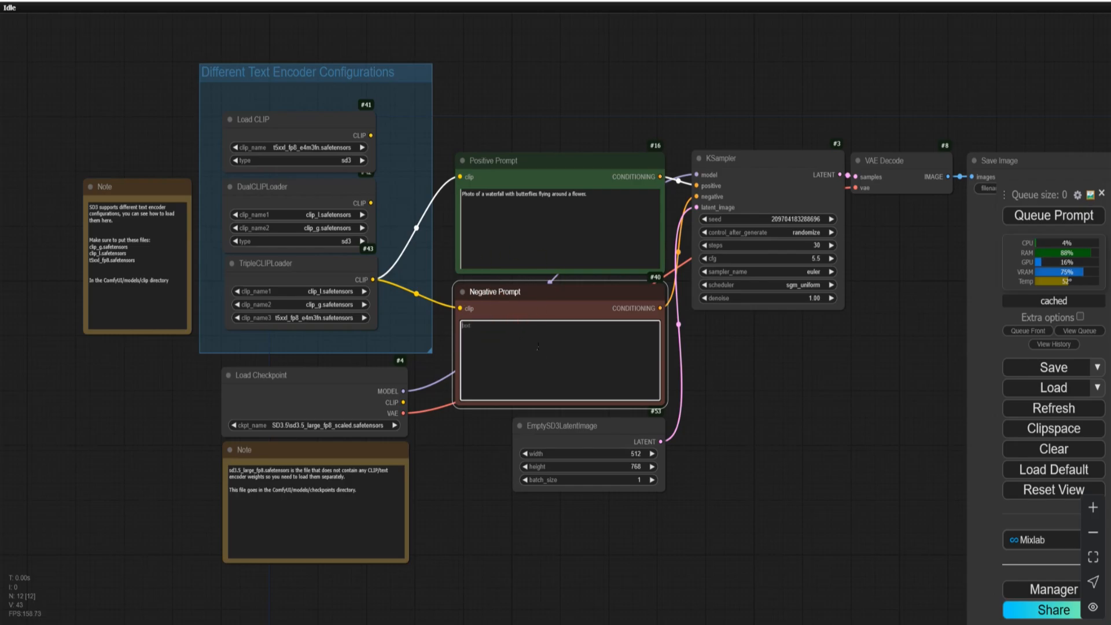
pyautogui.moveTo(616, 207); pyautogui.dragTo(460, 189)
pyautogui.click(816, 428)
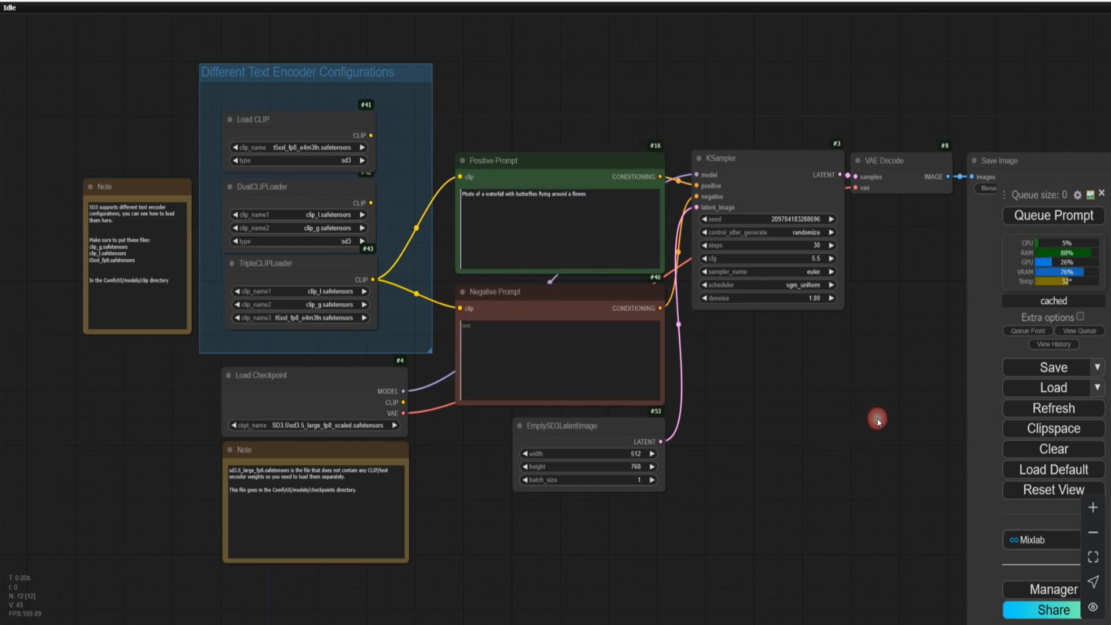
# - Queue the prompt to generate the waterfall image with the current workflow
pyautogui.moveTo(876, 419); pyautogui.dragTo(816, 410)
pyautogui.scroll(-2, 816, 410)
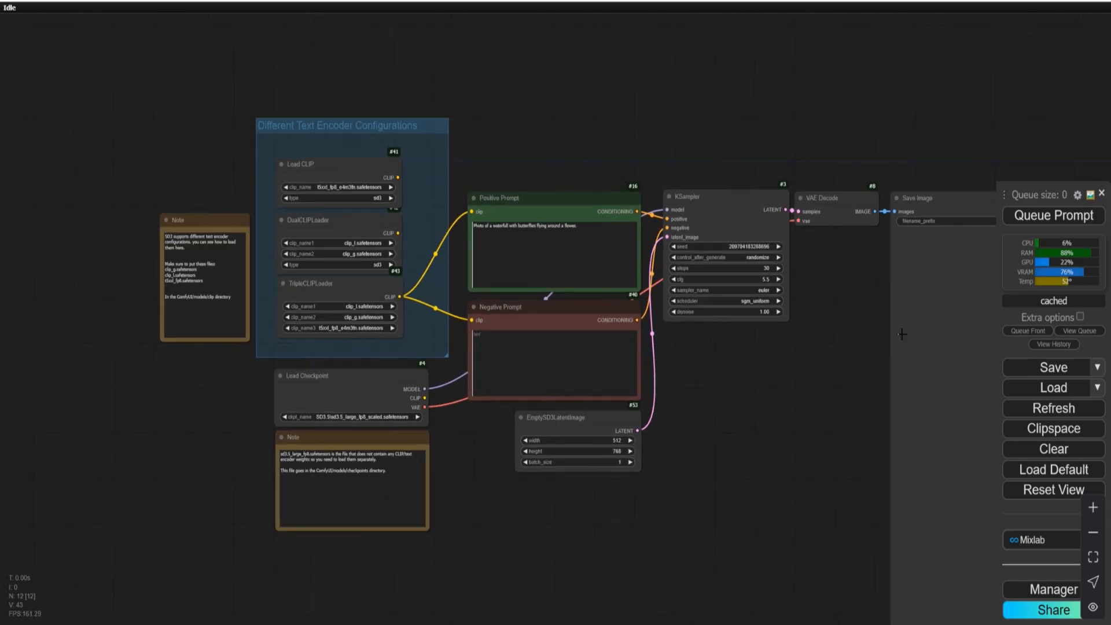
pyautogui.moveTo(830, 364); pyautogui.dragTo(727, 350)
pyautogui.click(1043, 225)
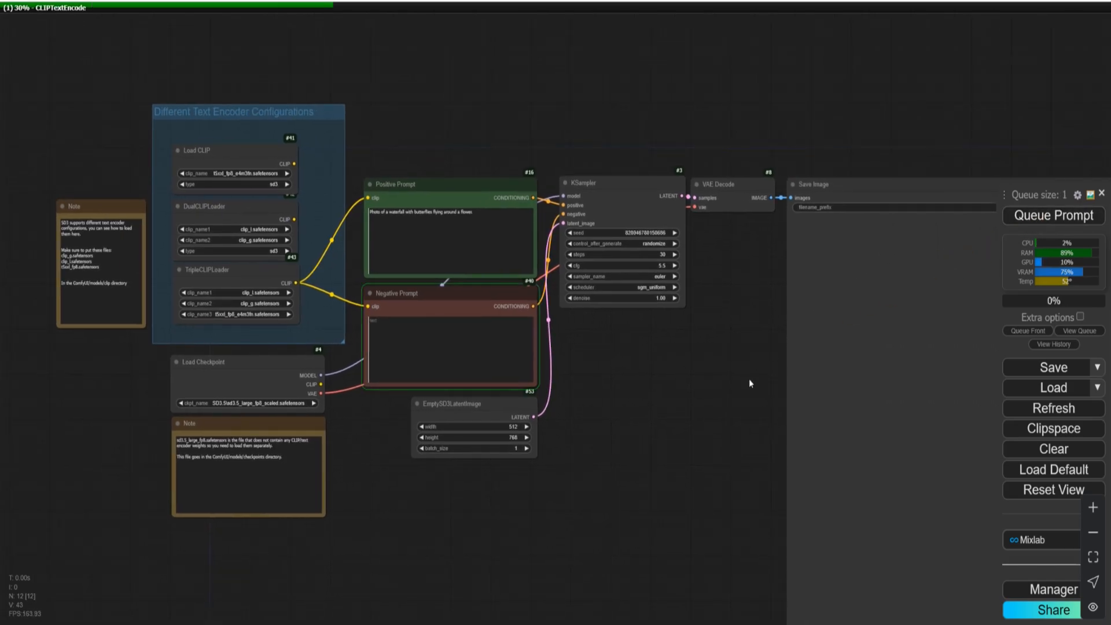
# - Check the size settings in the EmptySD3LatentImage node while the workflow runs
pyautogui.moveTo(678, 422); pyautogui.dragTo(665, 312)
pyautogui.scroll(3, 437, 328)
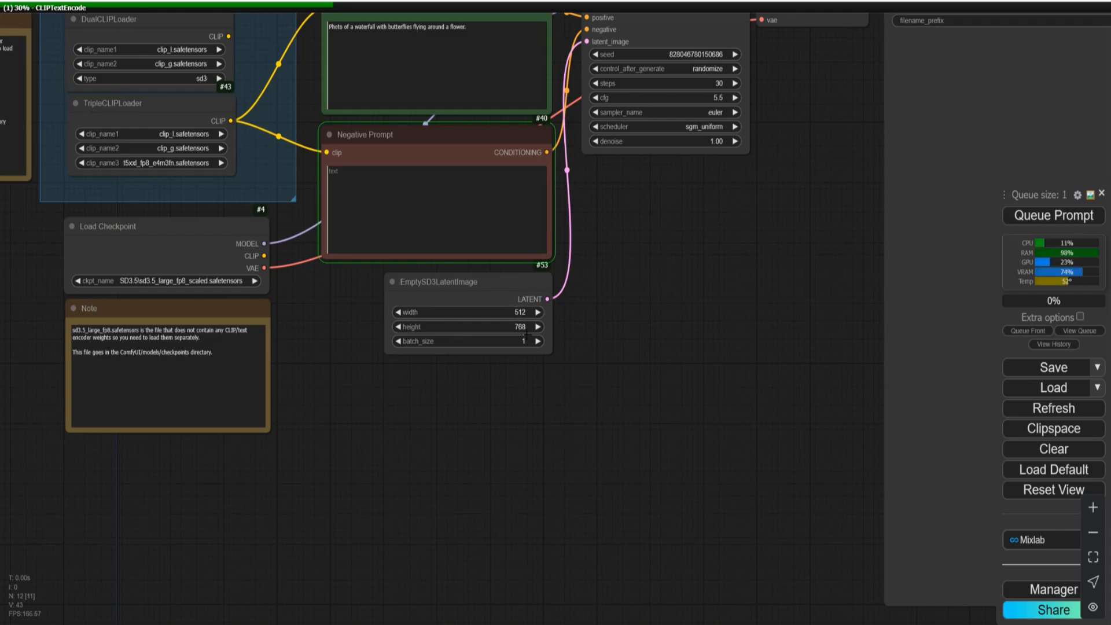
pyautogui.scroll(-3, 519, 327)
pyautogui.scroll(2, 622, 376)
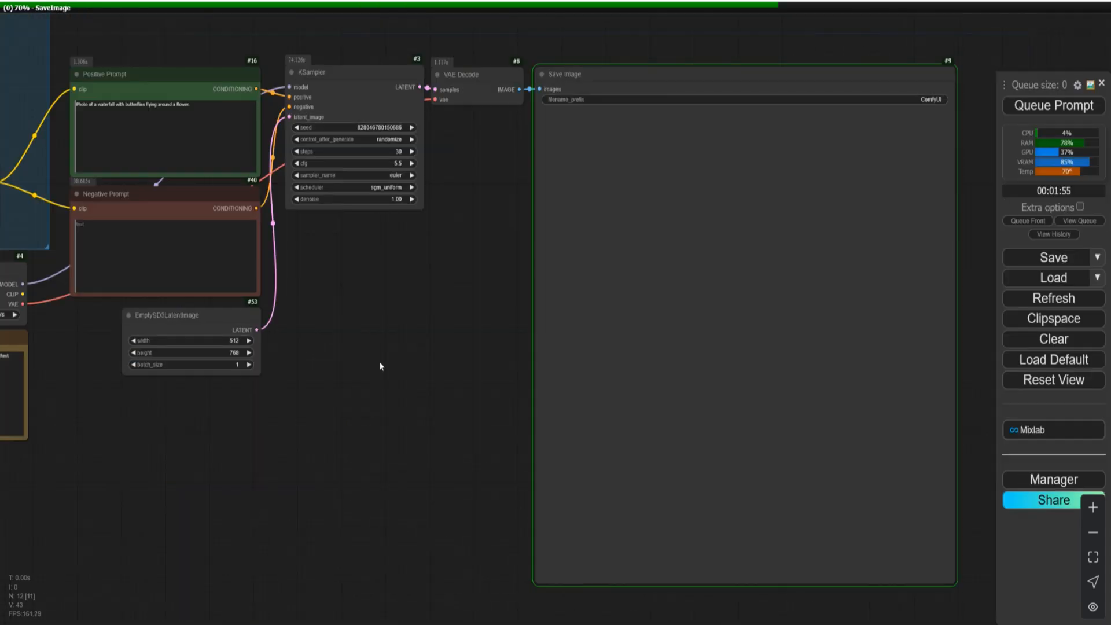
# - Inspect the generated image in the Save Image node and compare it with the positive prompt text
pyautogui.scroll(4, 709, 421)
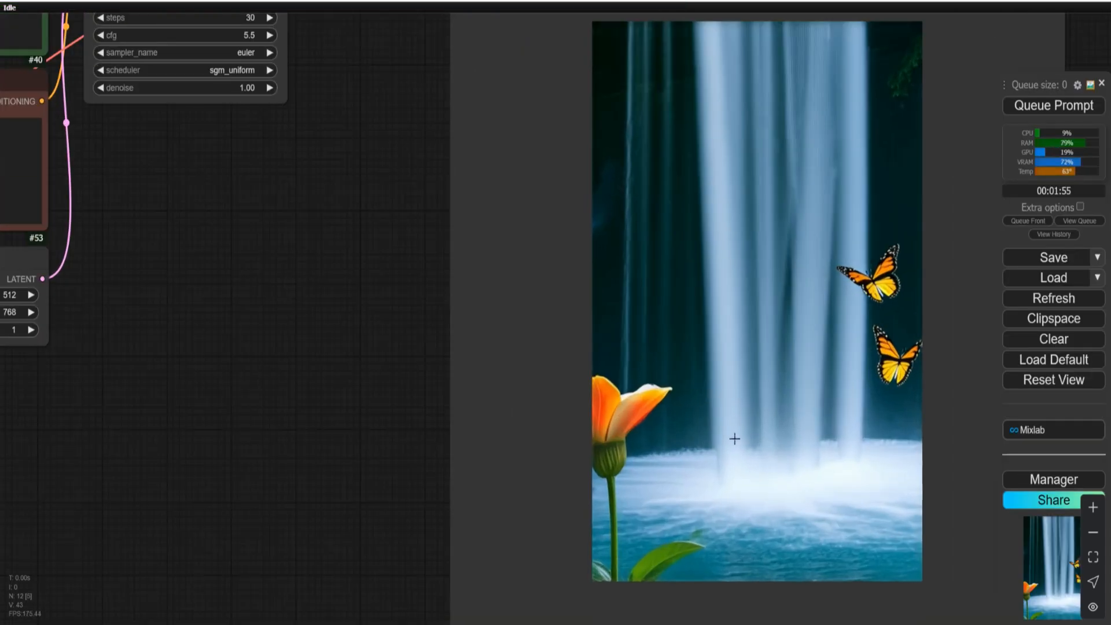
pyautogui.scroll(-6, 734, 438)
pyautogui.scroll(4, 409, 354)
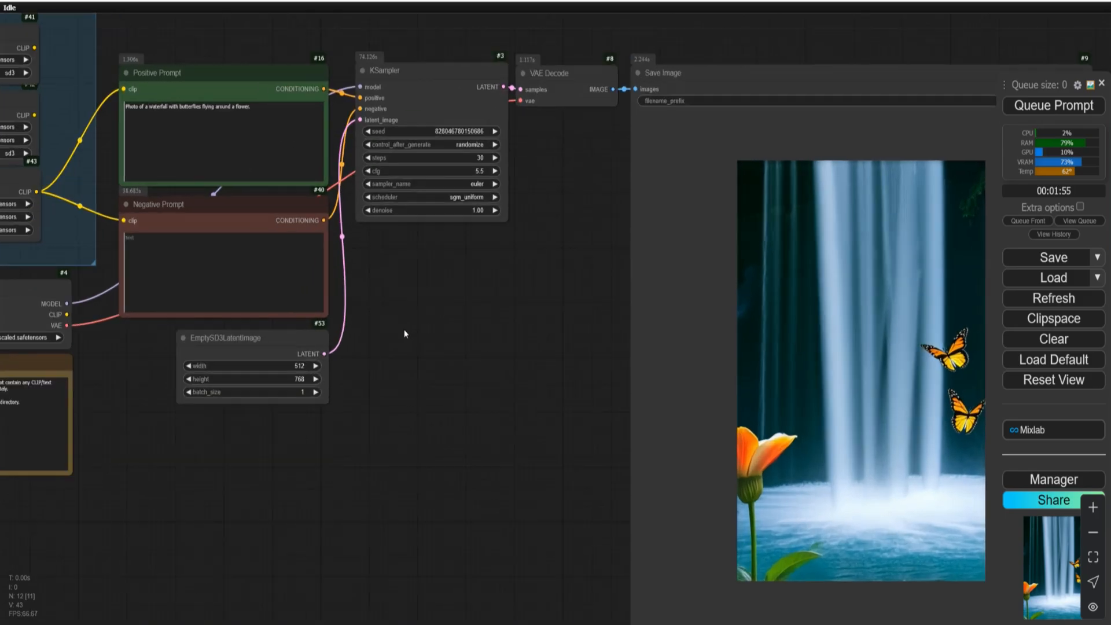
pyautogui.moveTo(235, 82); pyautogui.dragTo(73, 78)
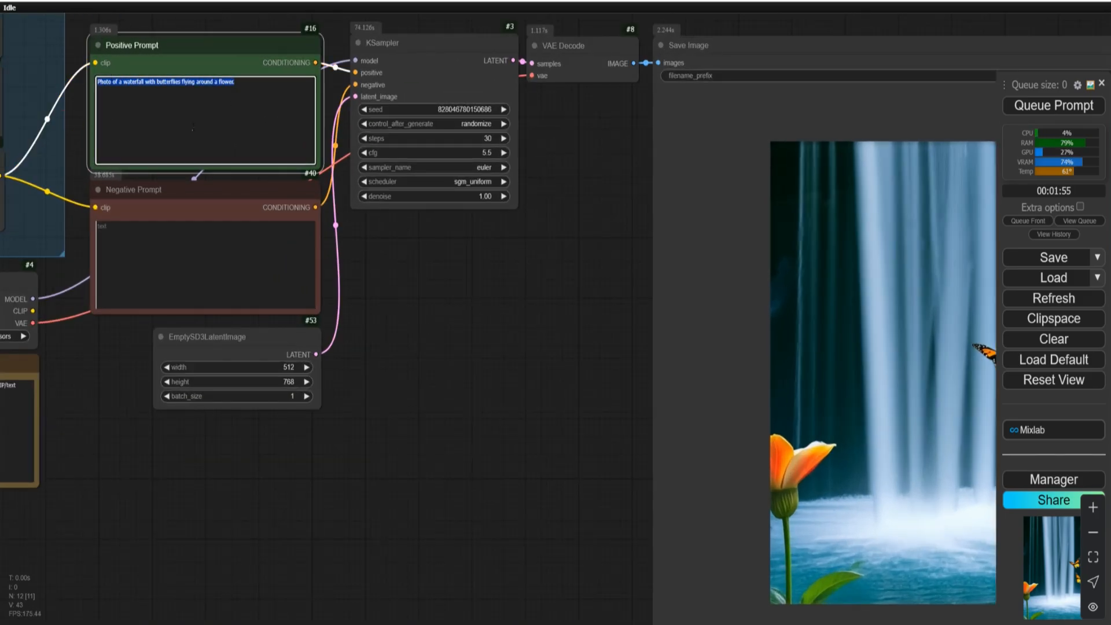
pyautogui.click(476, 439)
pyautogui.scroll(-2, 499, 456)
pyautogui.moveTo(517, 438); pyautogui.dragTo(442, 408)
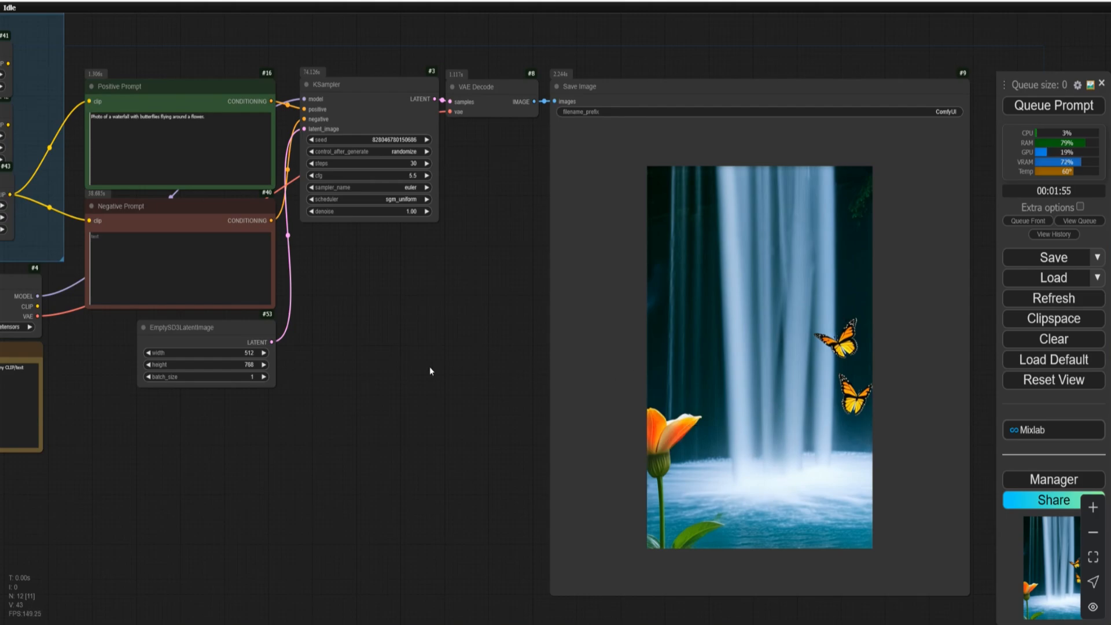
# - Set the positive prompt to "Photo of a 25-year-old Korean woman sitting in a coffee shop. , high quality" and generate the image
pyautogui.scroll(-1, 405, 373)
pyautogui.moveTo(389, 372); pyautogui.dragTo(496, 383)
pyautogui.scroll(2, 451, 367)
pyautogui.click(401, 171)
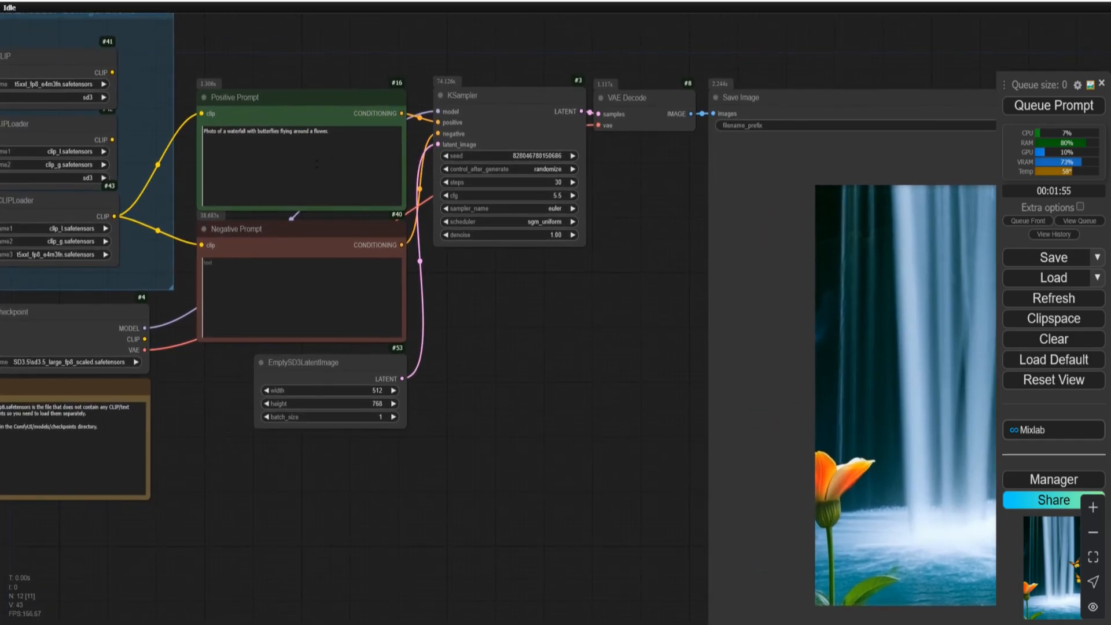
pyautogui.moveTo(354, 134); pyautogui.dragTo(203, 131)
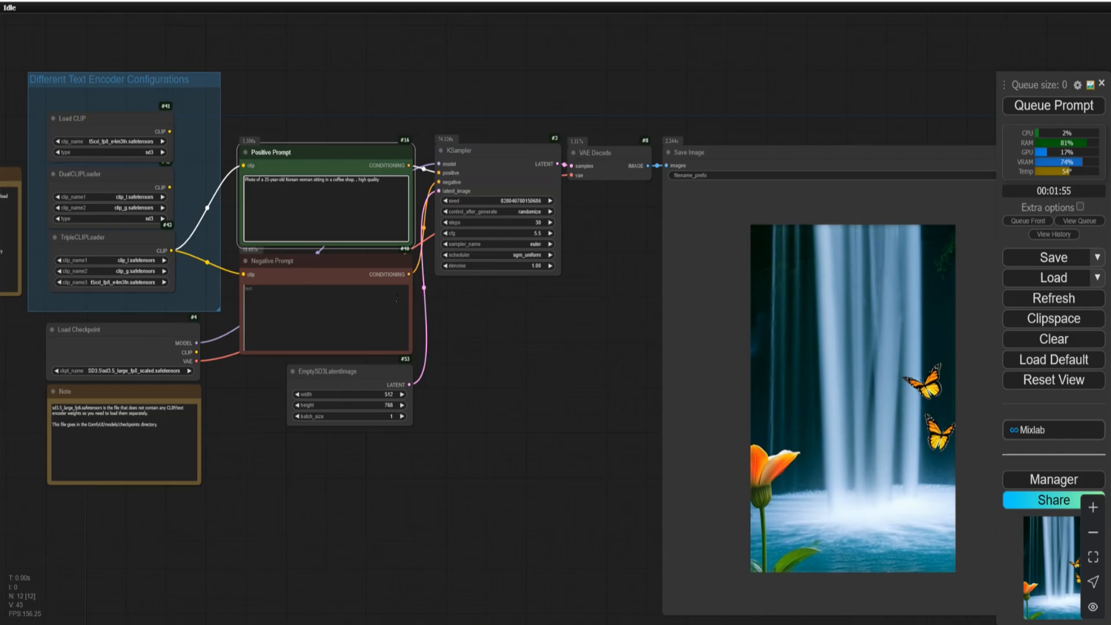
pyautogui.moveTo(473, 378); pyautogui.dragTo(520, 394)
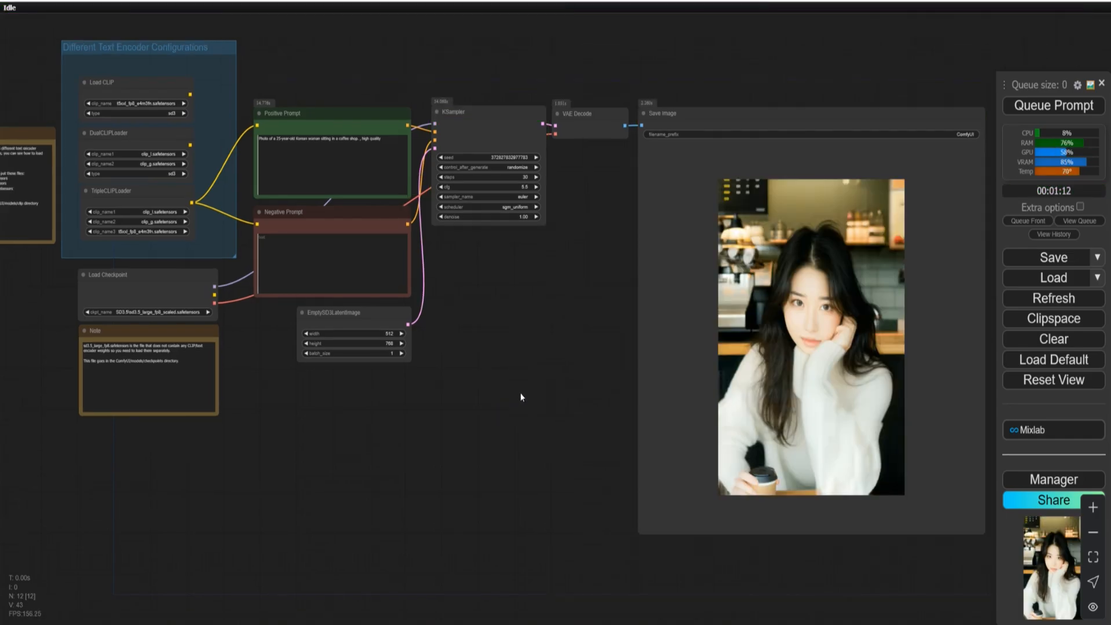
# - Inspect the generated coffee shop portrait in the Save Image node, both up close and within the whole workflow
pyautogui.scroll(4, 781, 388)
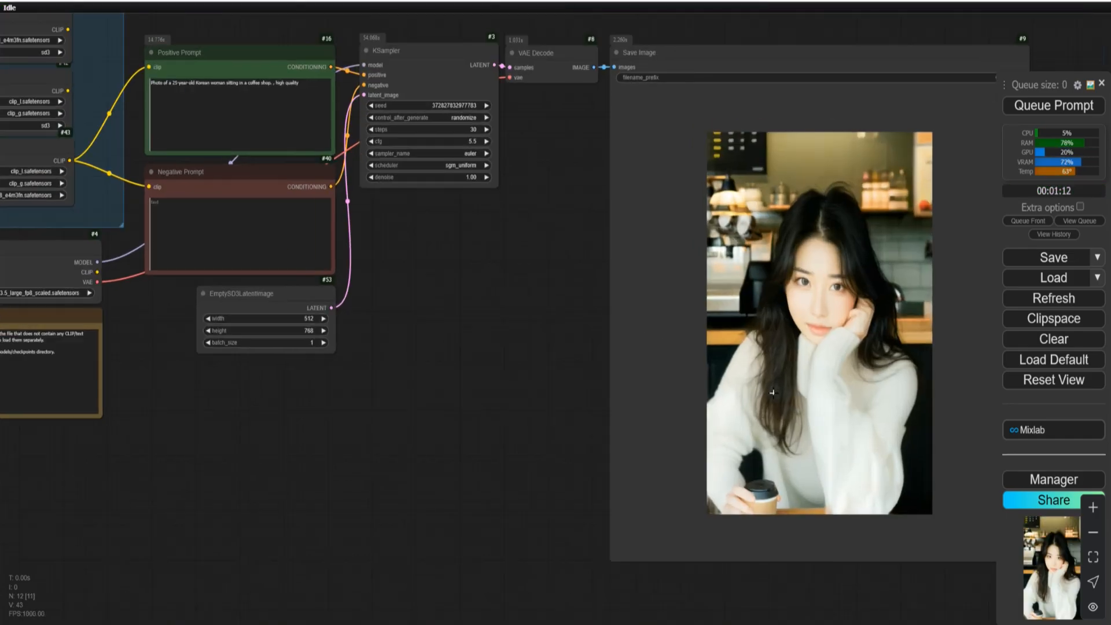
pyautogui.scroll(-10, 812, 383)
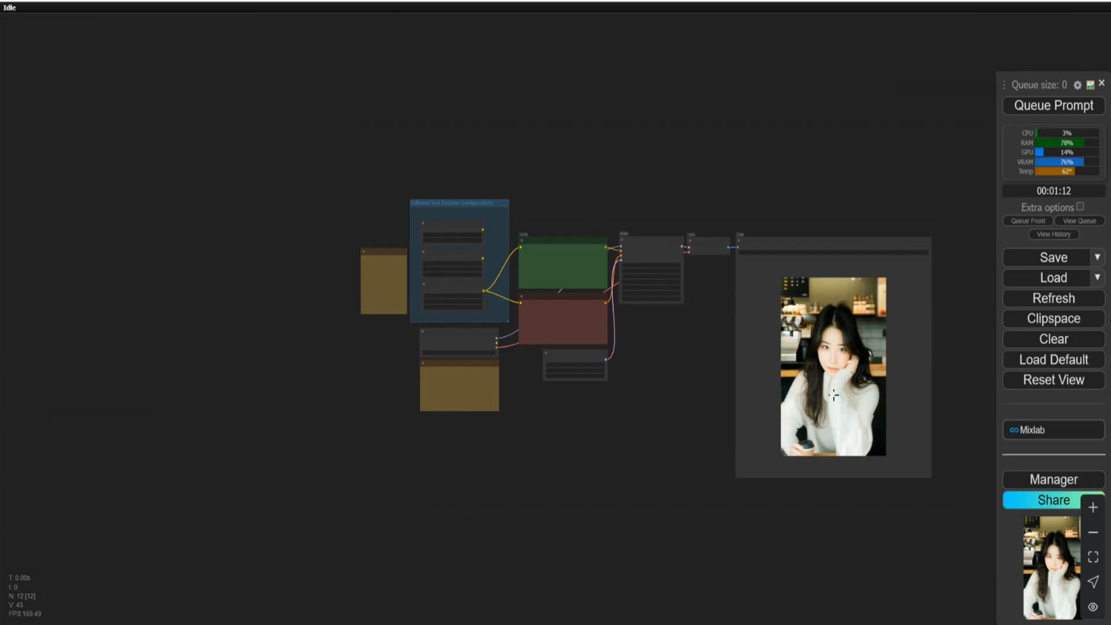
pyautogui.scroll(5, 833, 393)
pyautogui.scroll(3, 834, 393)
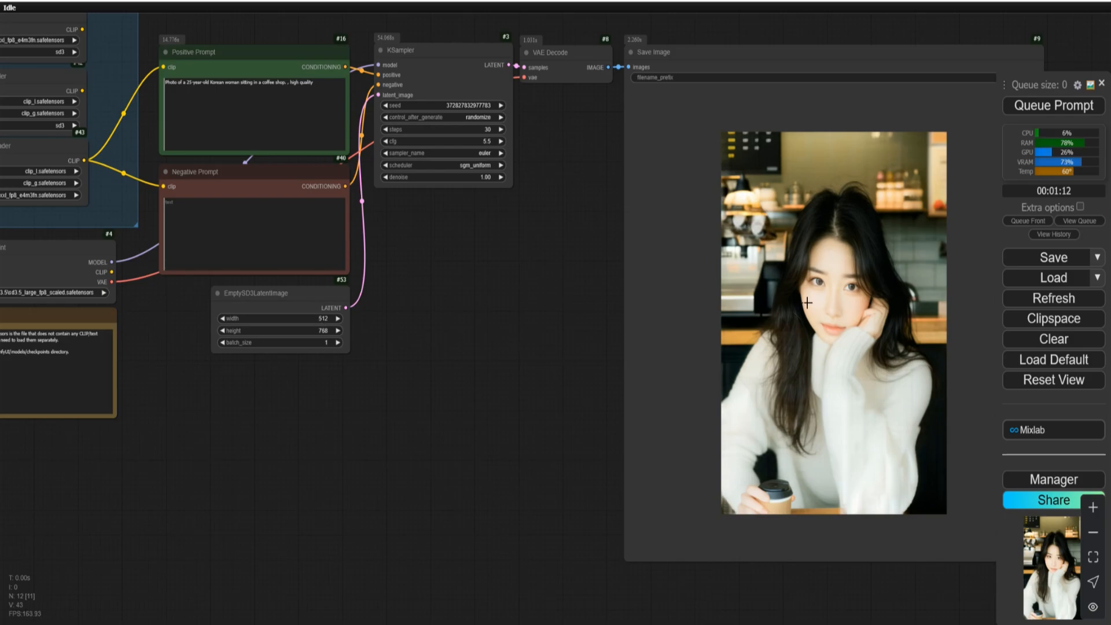
pyautogui.scroll(3, 808, 302)
pyautogui.scroll(-2, 814, 296)
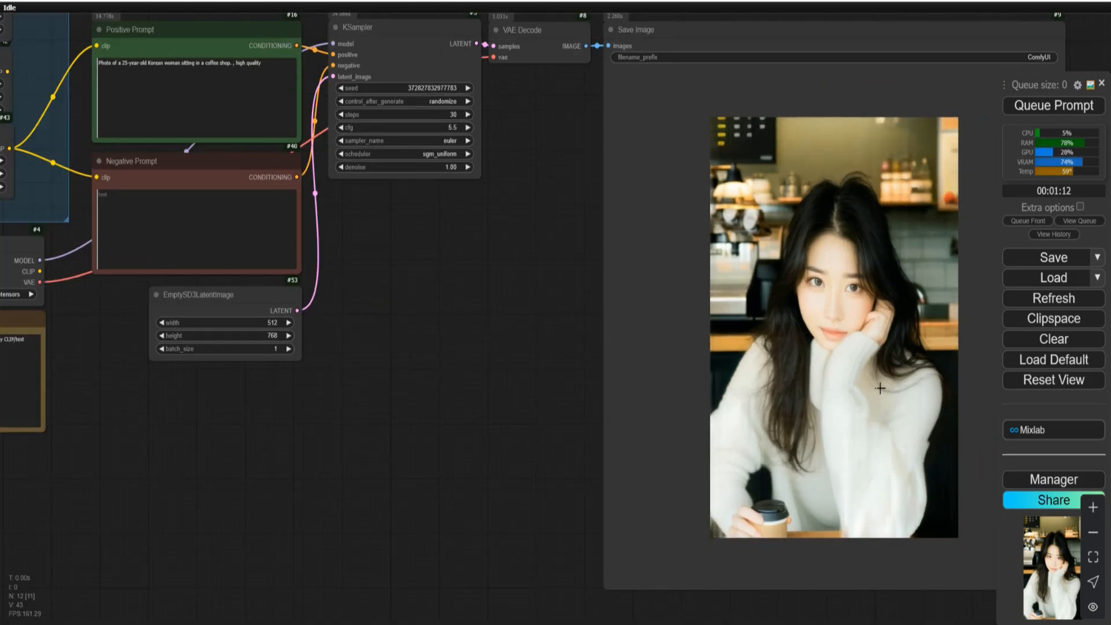
pyautogui.scroll(2, 874, 385)
pyautogui.scroll(-4, 871, 383)
pyautogui.scroll(3, 823, 333)
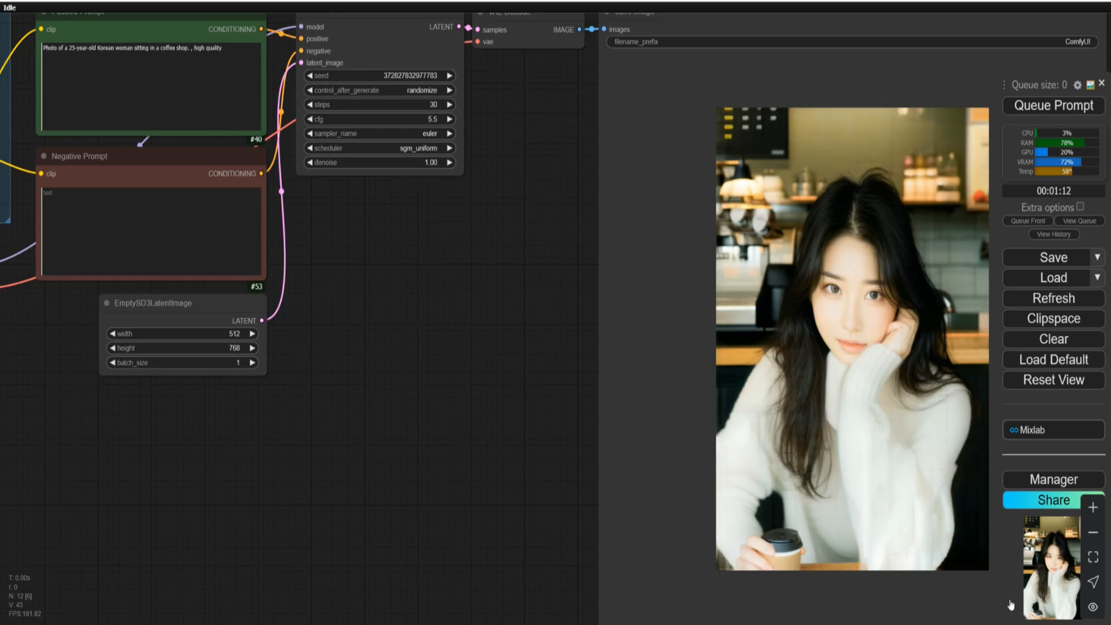
pyautogui.scroll(-3, 925, 443)
# - Search the nodes for "lora" and add a Load LoRA node below the EmptySD3LatentImage node
pyautogui.moveTo(507, 426); pyautogui.dragTo(548, 388)
pyautogui.moveTo(595, 299); pyautogui.dragTo(574, 312)
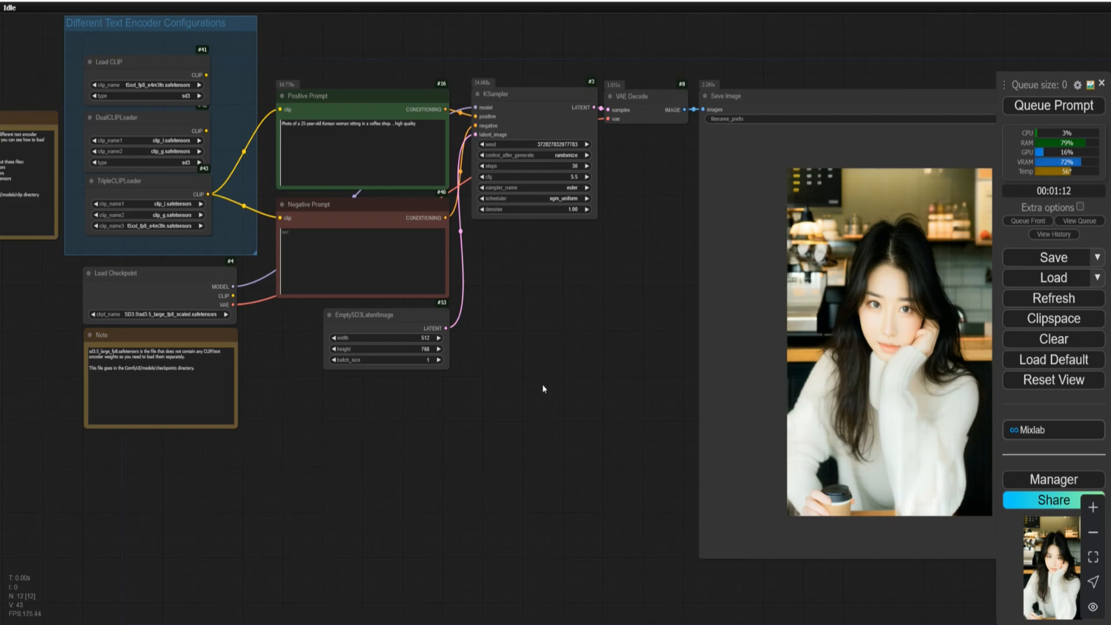
pyautogui.moveTo(543, 385); pyautogui.dragTo(621, 385)
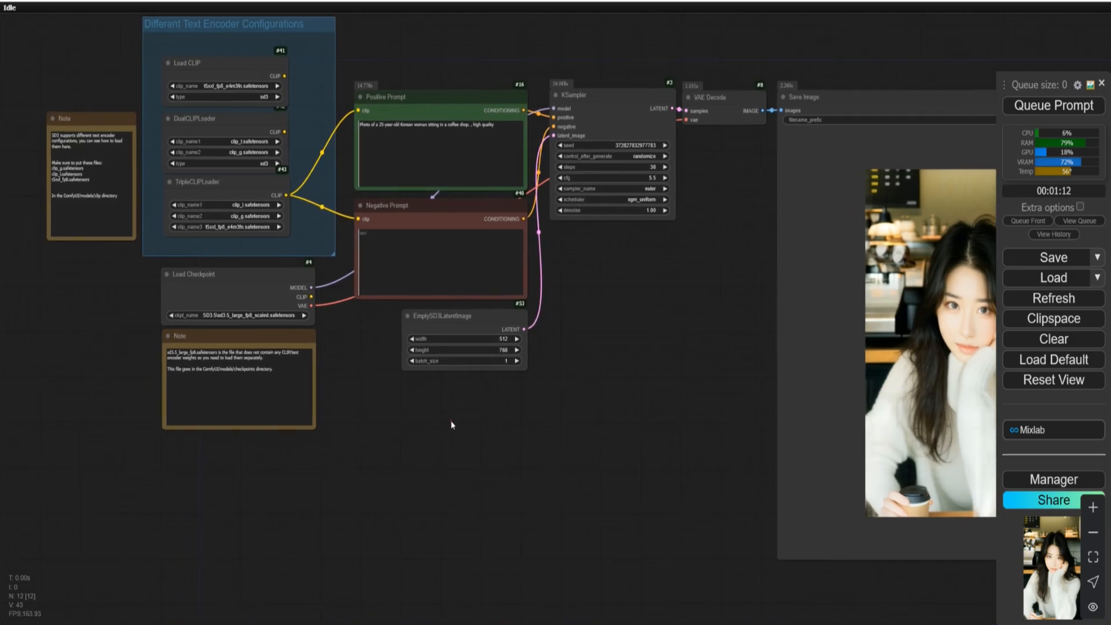
pyautogui.doubleClick(452, 426)
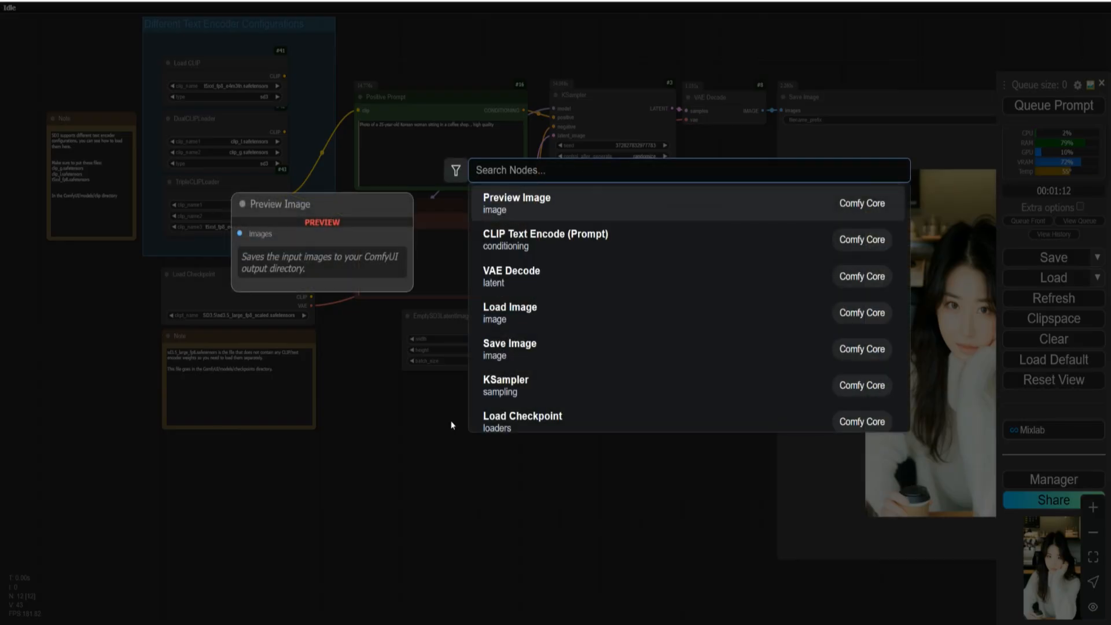
pyautogui.write('lora')
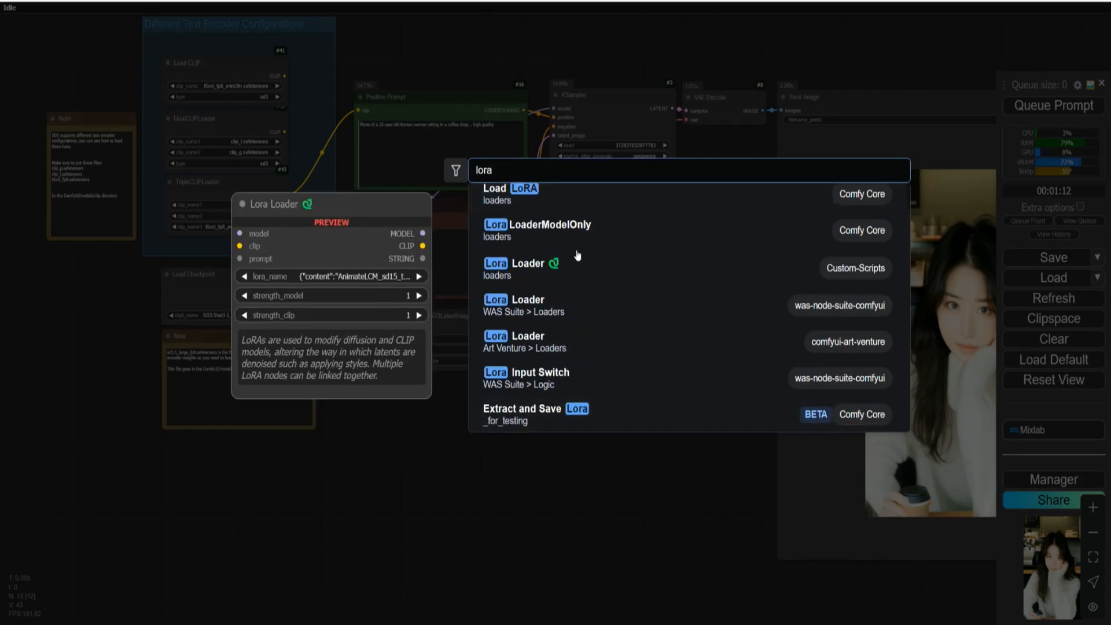
pyautogui.click(523, 201)
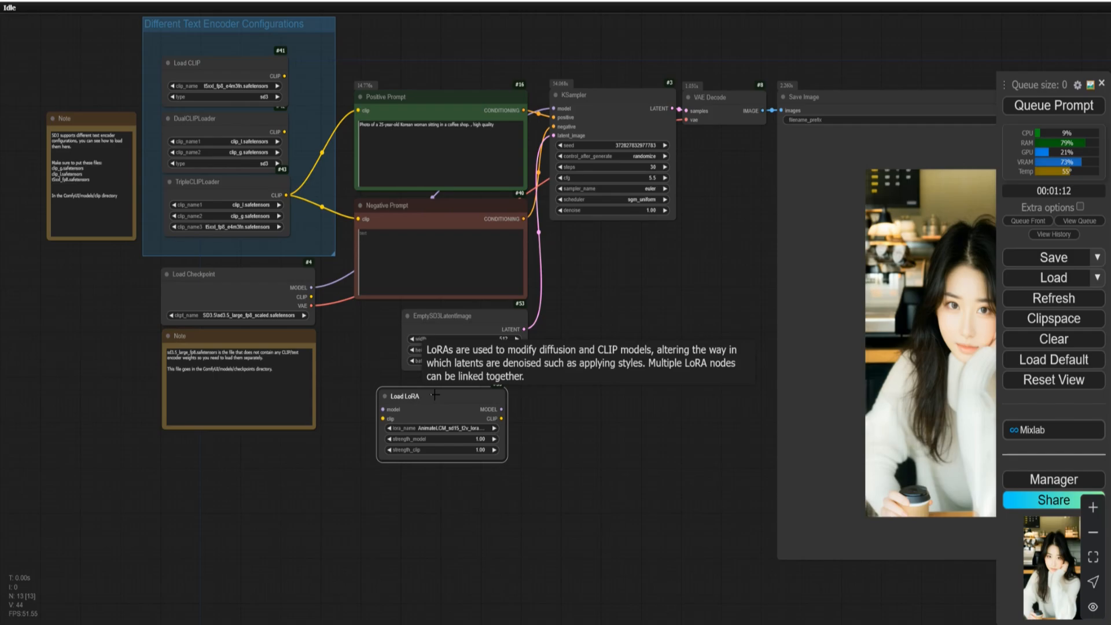
pyautogui.moveTo(436, 396); pyautogui.dragTo(437, 400)
pyautogui.click(622, 379)
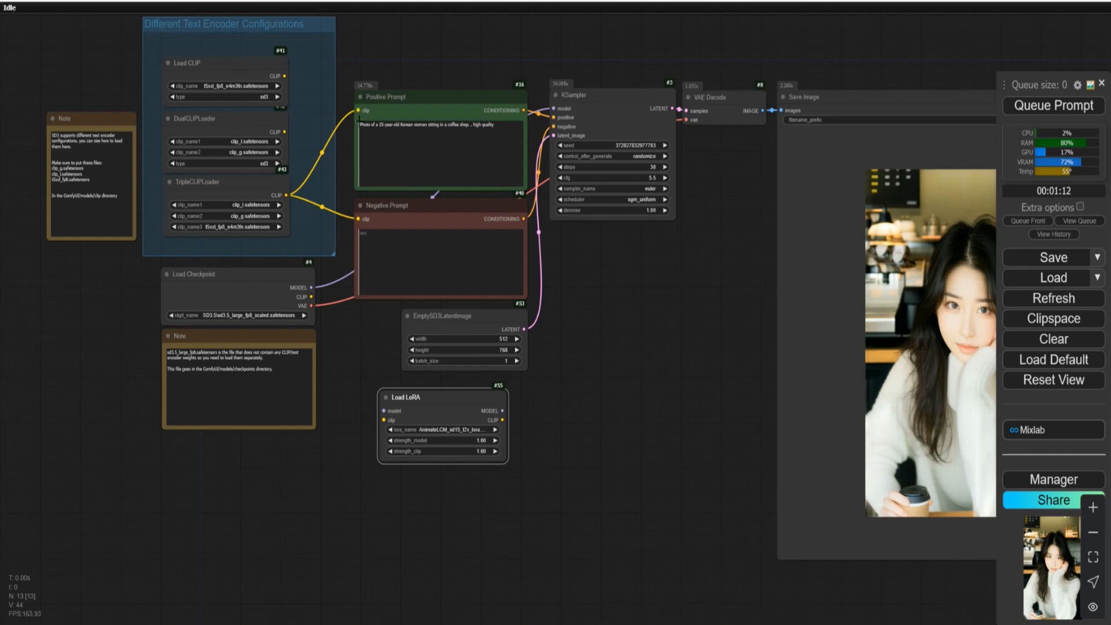
# - Reroute the TripleCLIPLoader CLIP output and the Load Checkpoint MODEL output into the clip and model inputs of the Load LoRA node
pyautogui.moveTo(365, 111); pyautogui.dragTo(384, 419)
pyautogui.moveTo(359, 219); pyautogui.dragTo(384, 419)
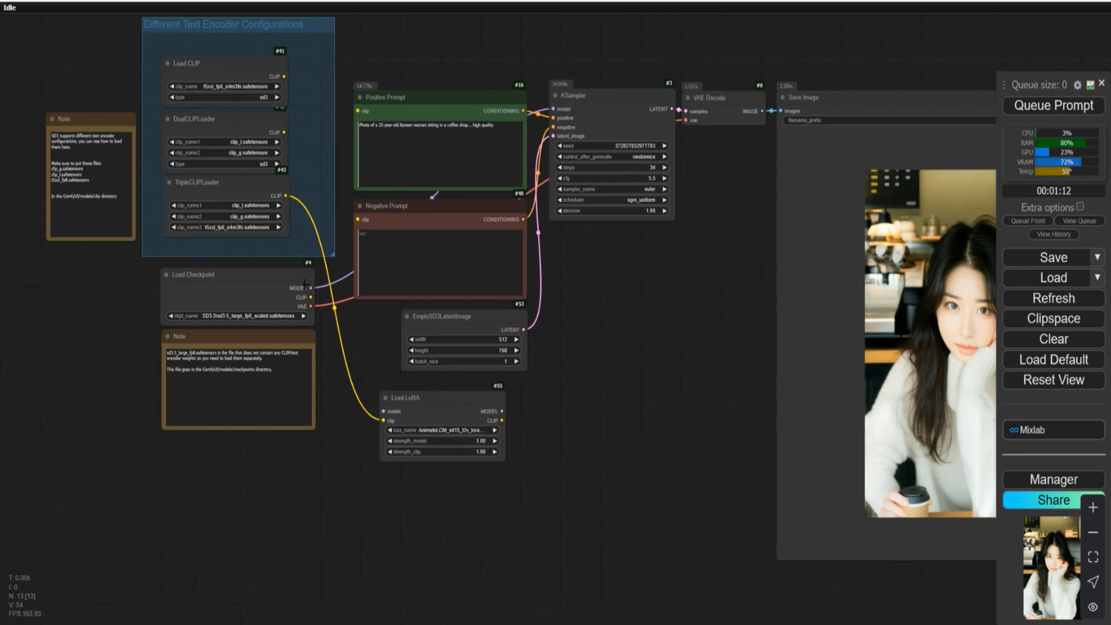
pyautogui.moveTo(275, 275); pyautogui.dragTo(274, 275)
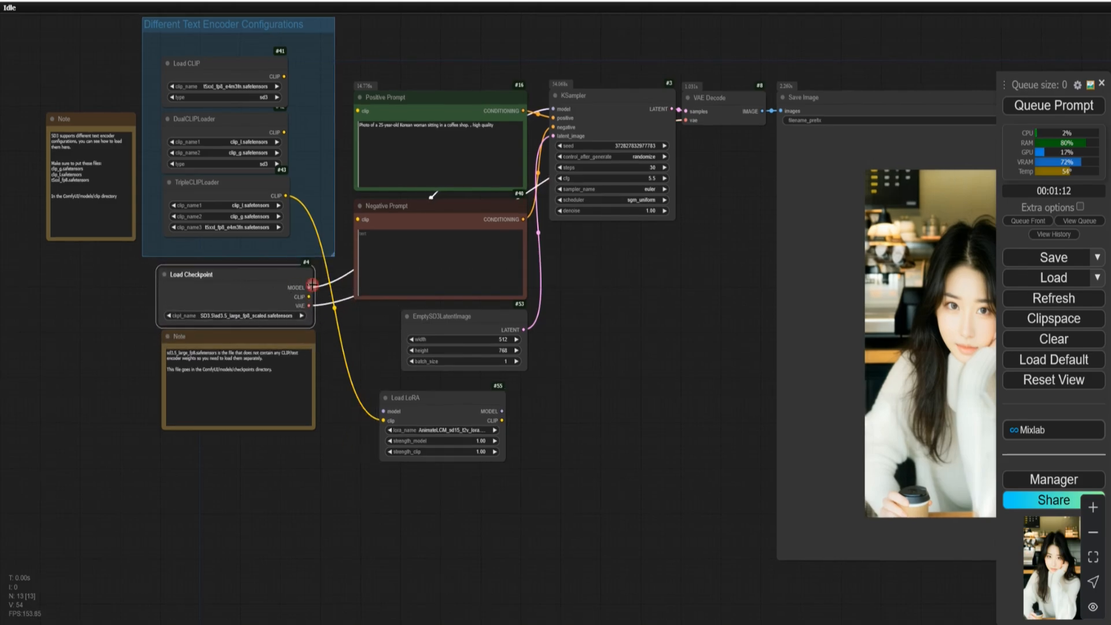
pyautogui.moveTo(586, 106); pyautogui.dragTo(582, 106)
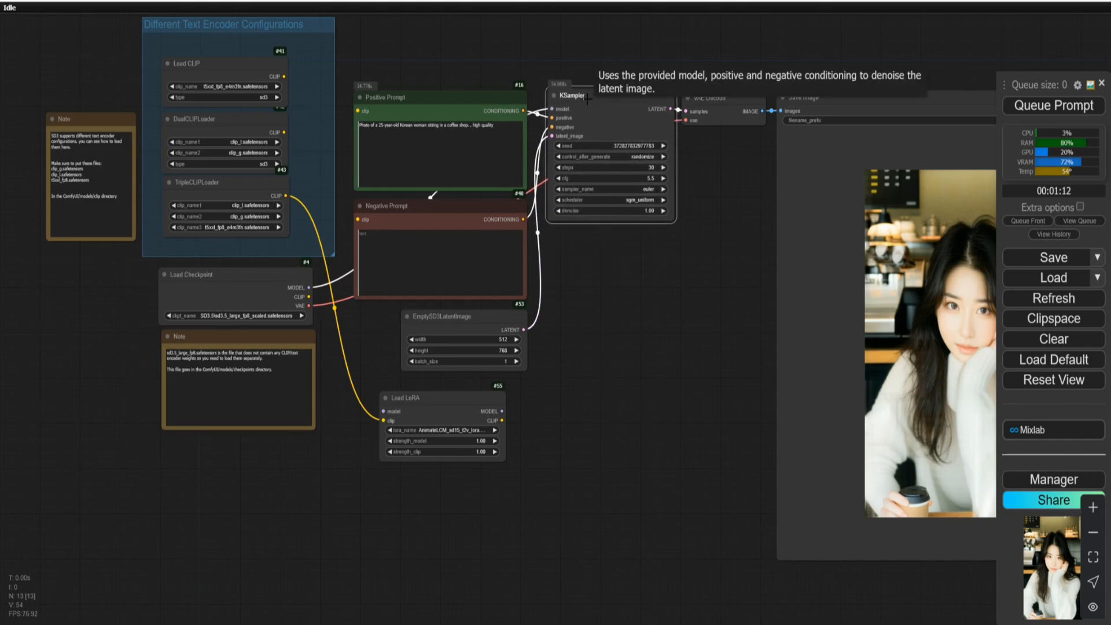
pyautogui.moveTo(309, 288); pyautogui.dragTo(419, 405)
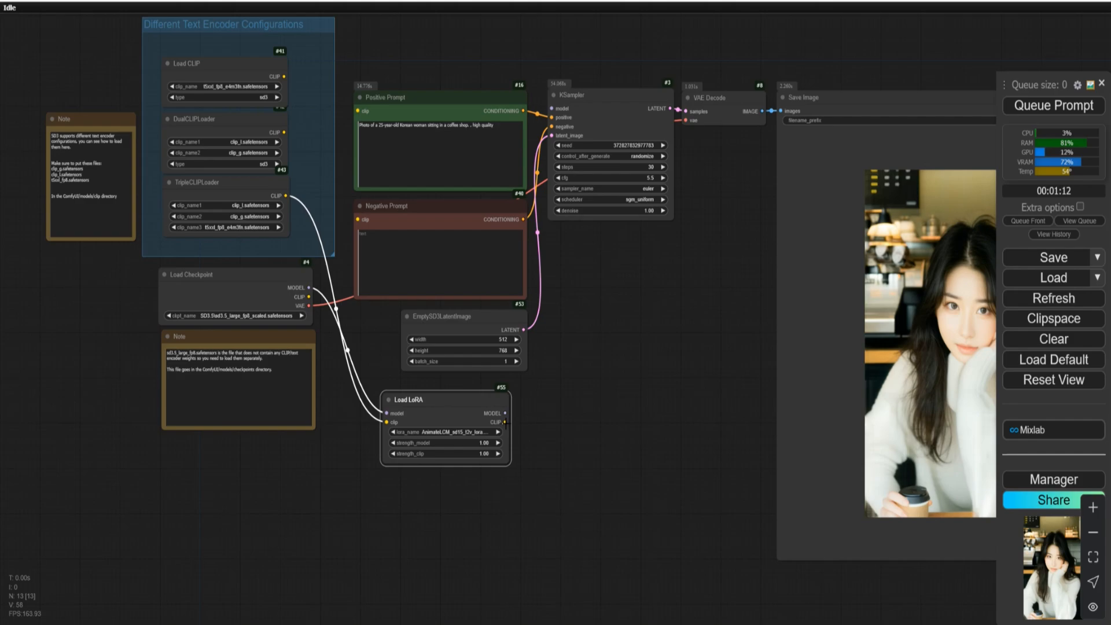
pyautogui.moveTo(249, 191); pyautogui.dragTo(250, 192)
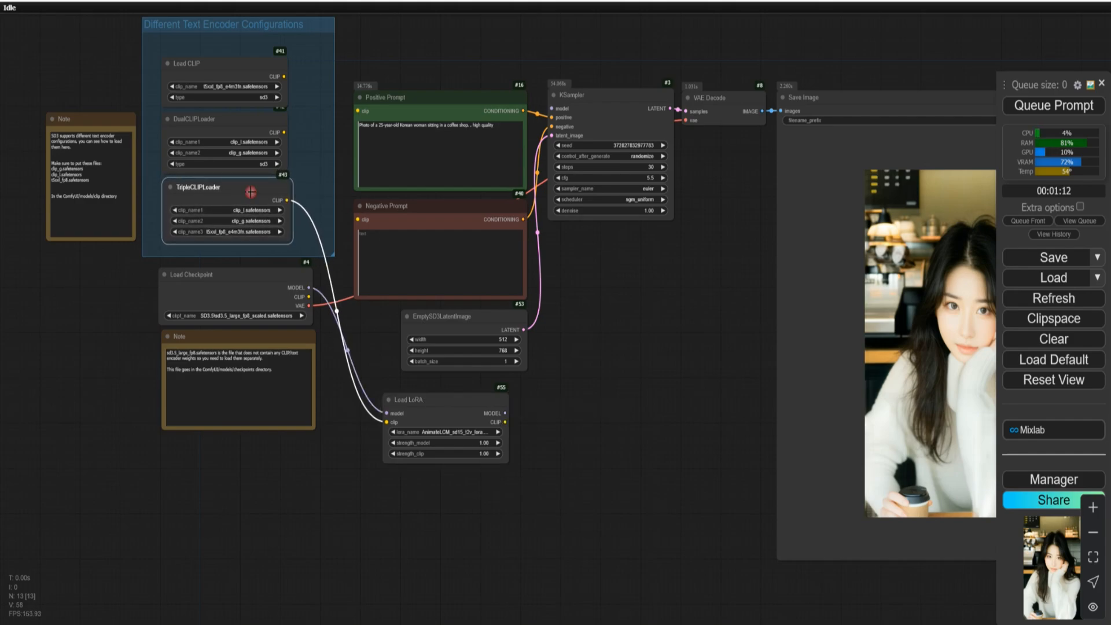
pyautogui.click(446, 415)
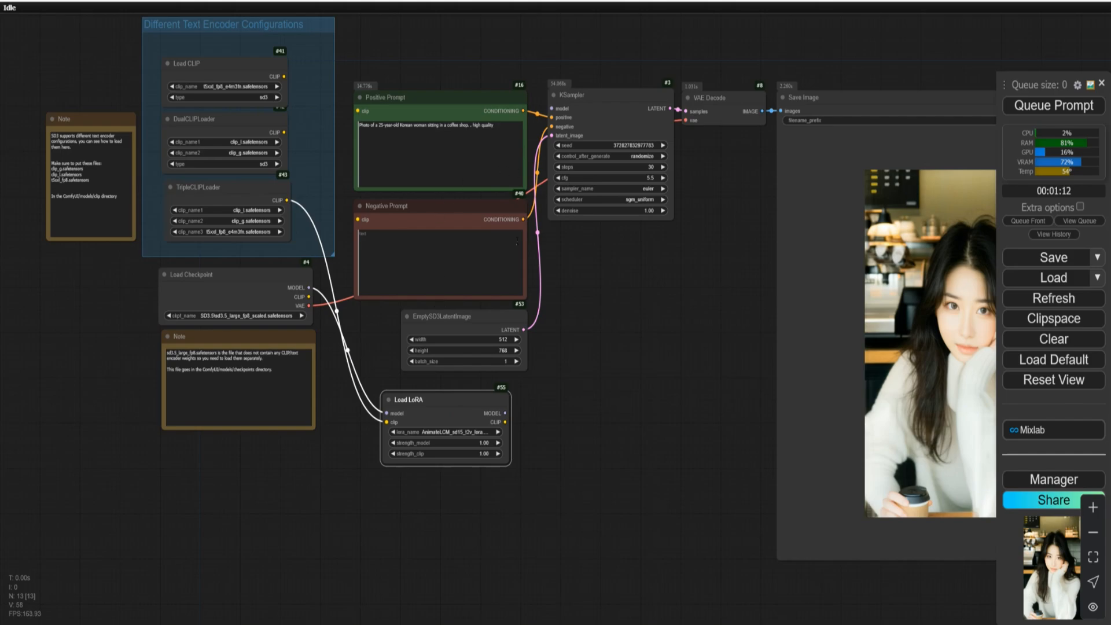
# - Connect Load LoRA's CLIP output to the Positive and Negative Prompt nodes and its MODEL output to the KSampler
pyautogui.moveTo(505, 428); pyautogui.dragTo(371, 103)
pyautogui.moveTo(506, 423); pyautogui.dragTo(358, 220)
pyautogui.moveTo(477, 415); pyautogui.dragTo(551, 108)
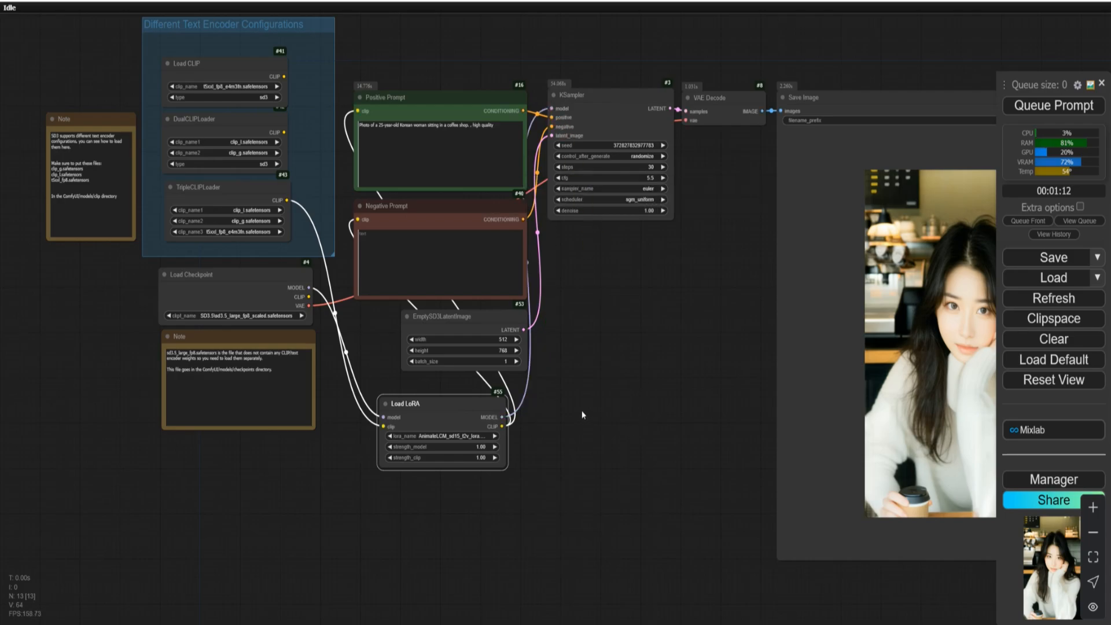
pyautogui.moveTo(474, 400)
pyautogui.mouseDown()
pyautogui.moveTo(474, 464)
pyautogui.moveTo(476, 413)
pyautogui.mouseUp()
# - Choose ipadapter\ip-adapter-faceid-plusv2_sd15_lora.safetensors as the LoRA file in the Load LoRA node
pyautogui.scroll(5, 406, 455)
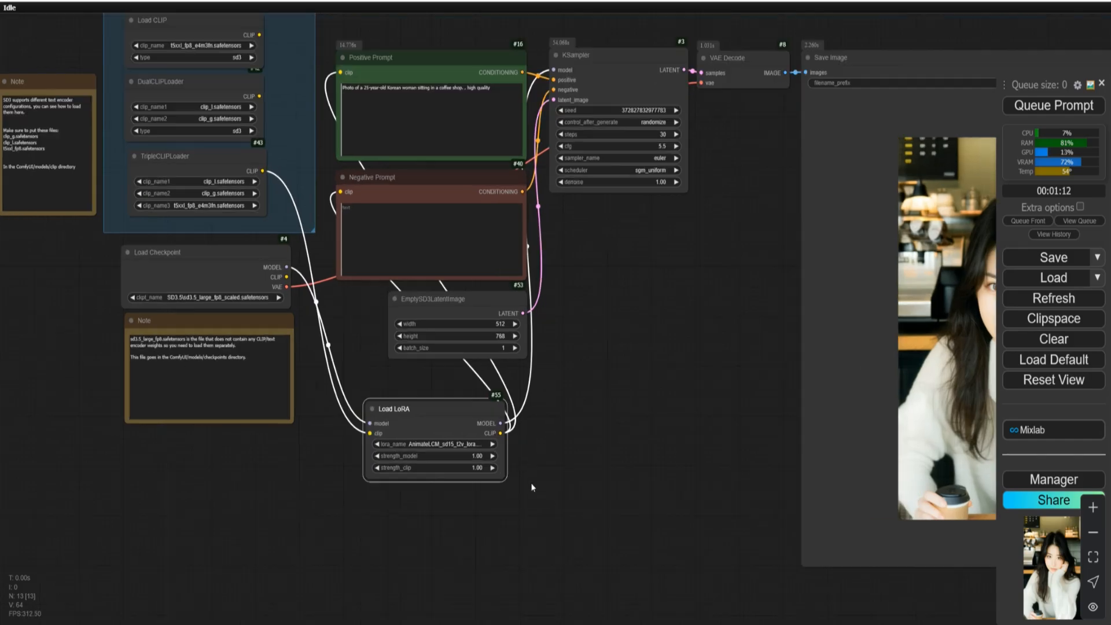
pyautogui.click(386, 415)
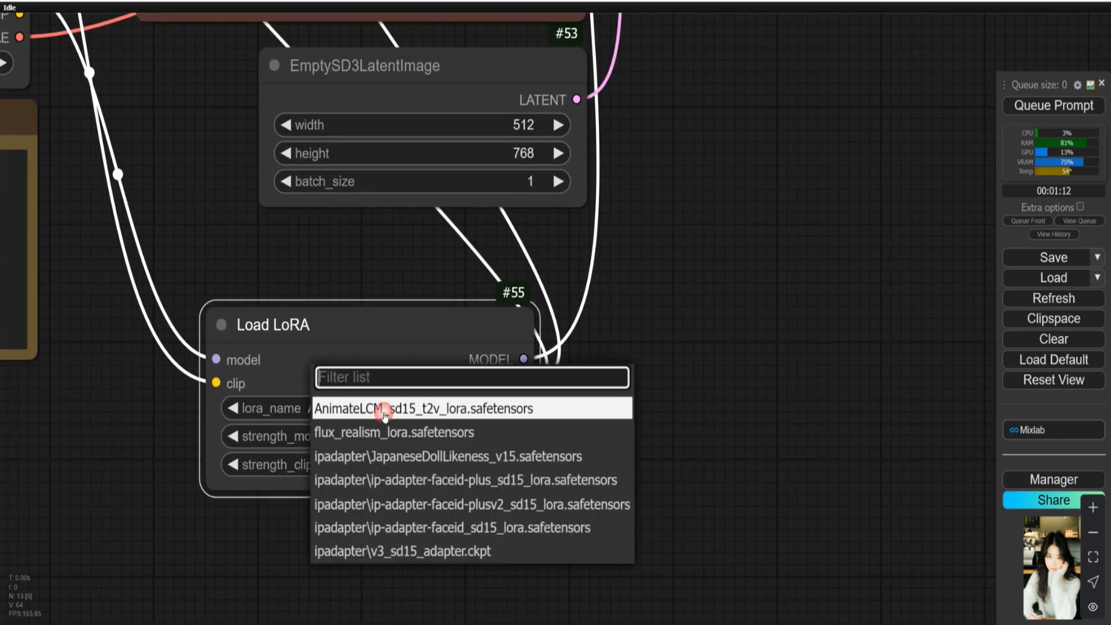
pyautogui.scroll(-3, 476, 497)
pyautogui.scroll(-2, 476, 493)
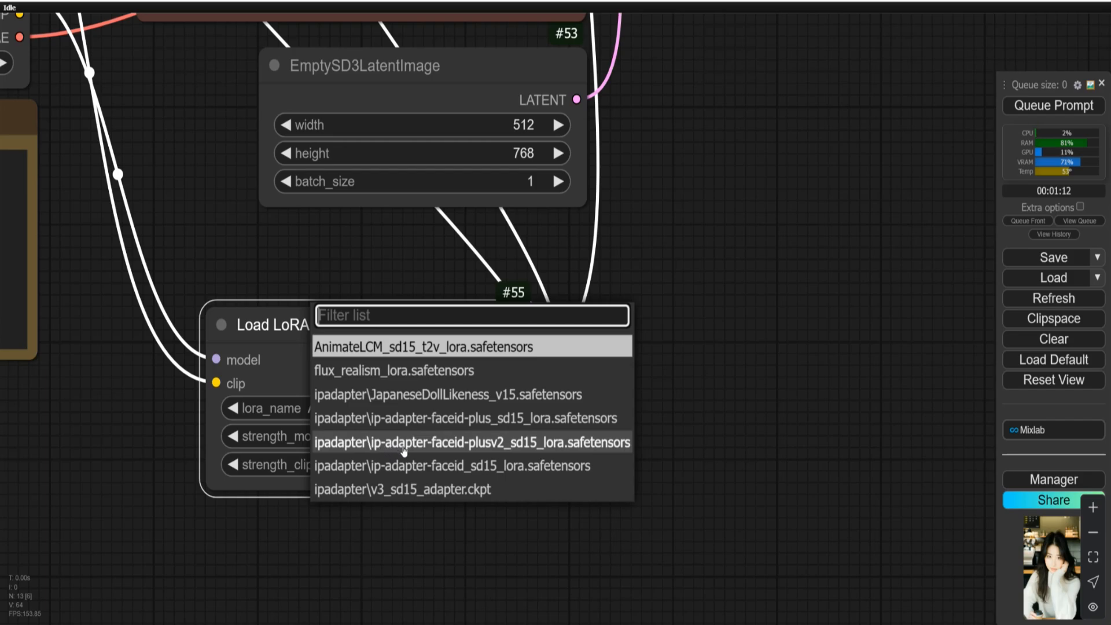
pyautogui.click(501, 450)
# - Queue the prompt to generate a coffee shop portrait through the connected Load LoRA node
pyautogui.scroll(-5, 695, 426)
pyautogui.scroll(-5, 735, 430)
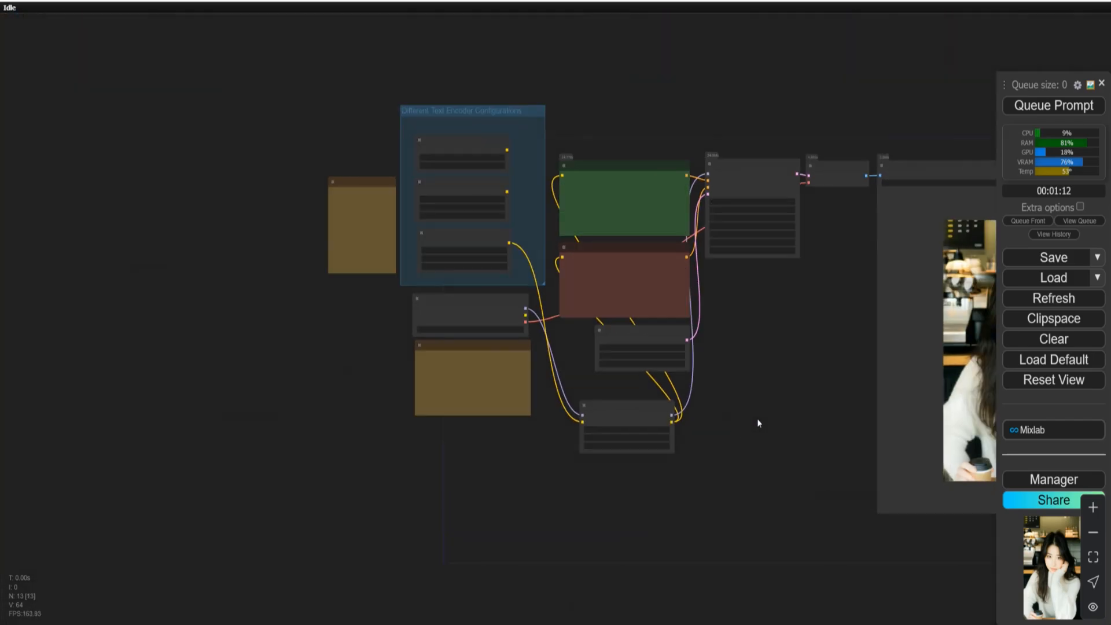
pyautogui.scroll(7, 757, 418)
pyautogui.scroll(-4, 768, 210)
pyautogui.scroll(2, 759, 366)
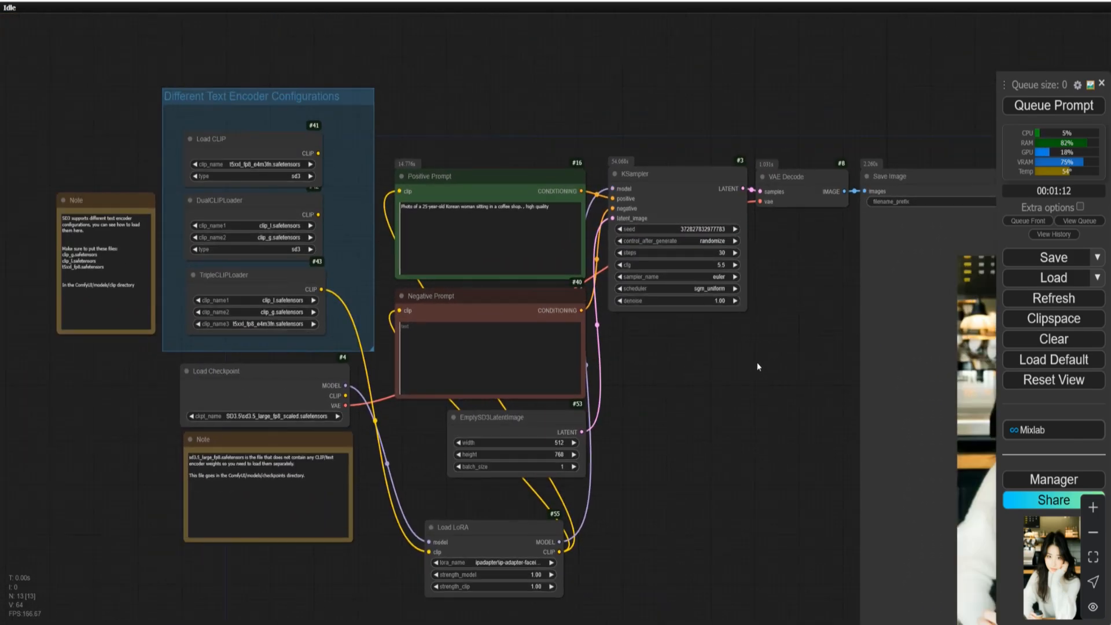
pyautogui.click(1039, 108)
pyautogui.tripleClick(543, 217)
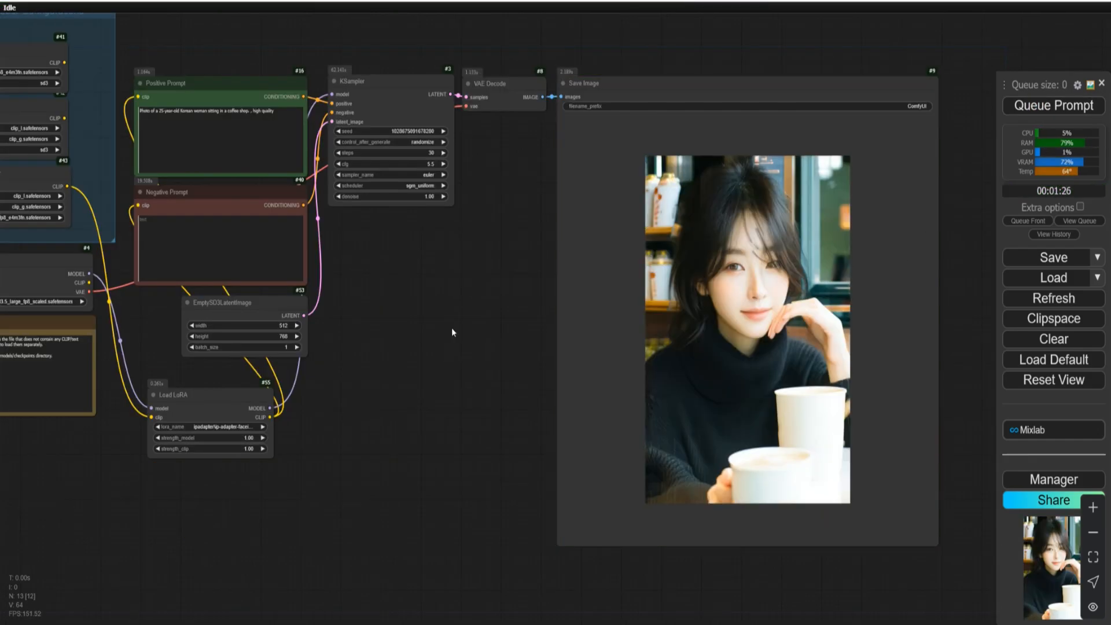
# - Examine the image generated with the LoRA in the Save Image node, checking the facial details up close
pyautogui.scroll(-1, 544, 341)
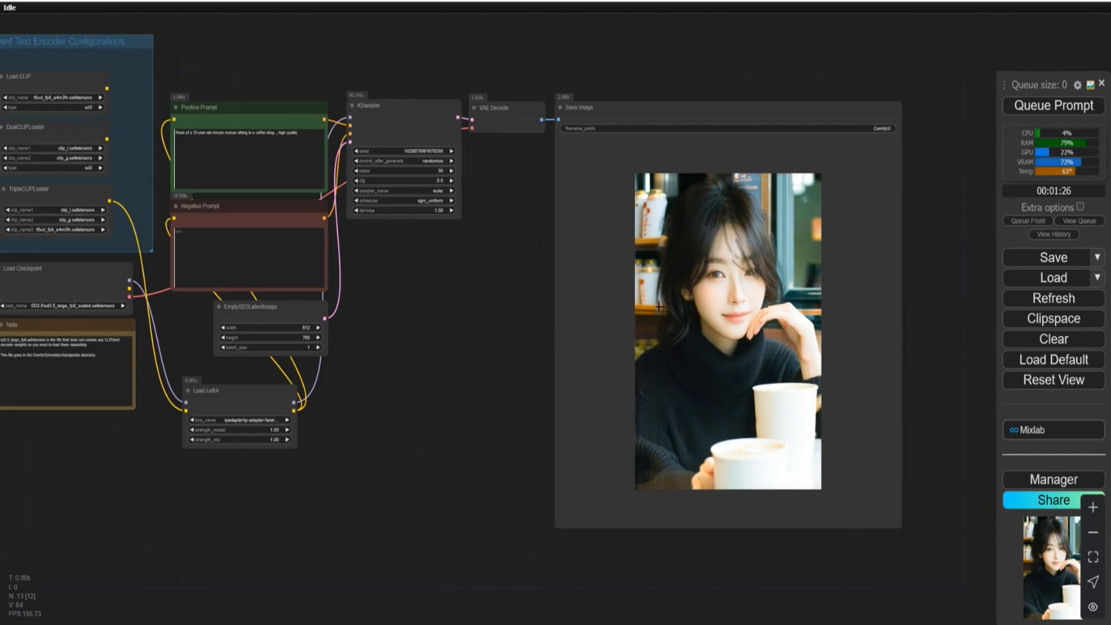
pyautogui.moveTo(464, 321); pyautogui.dragTo(499, 317)
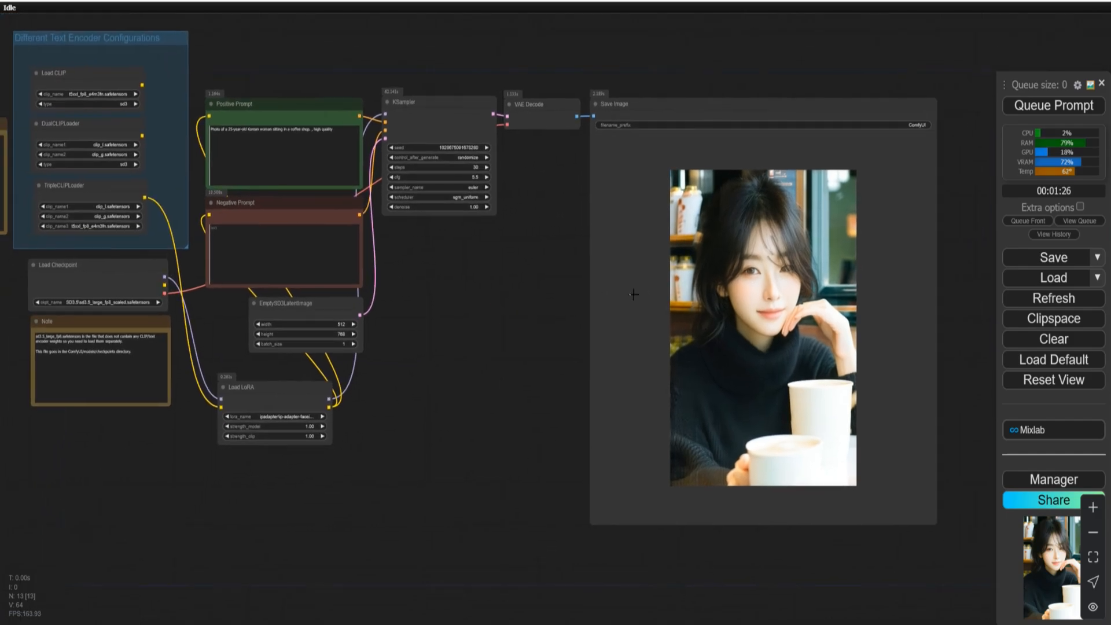
pyautogui.scroll(1, 721, 283)
pyautogui.scroll(-2, 726, 287)
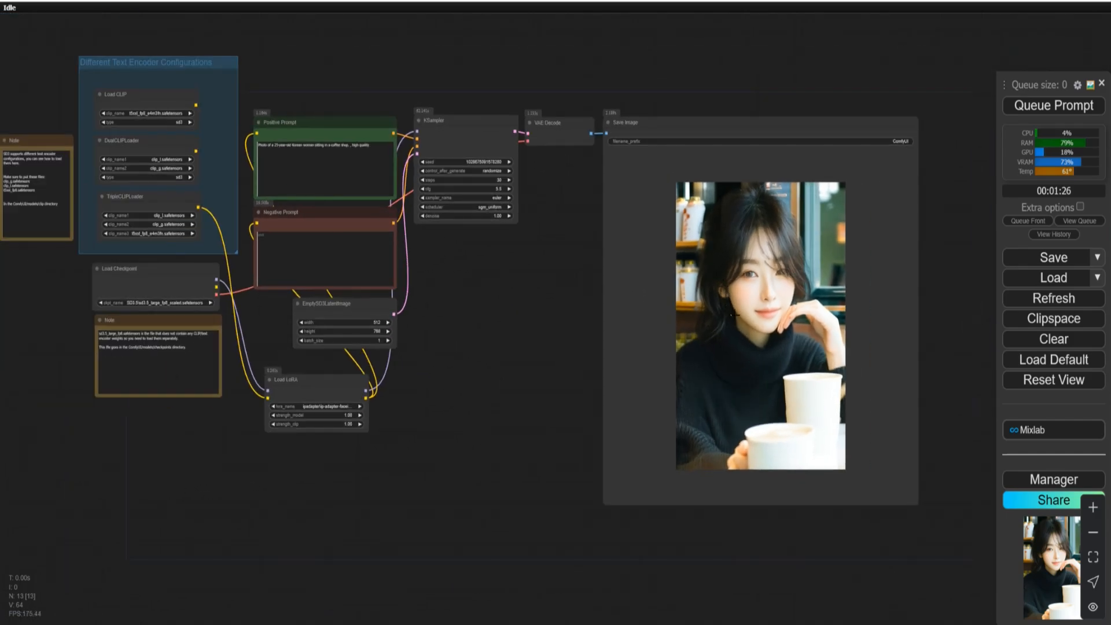
pyautogui.scroll(6, 787, 273)
pyautogui.scroll(5, 788, 273)
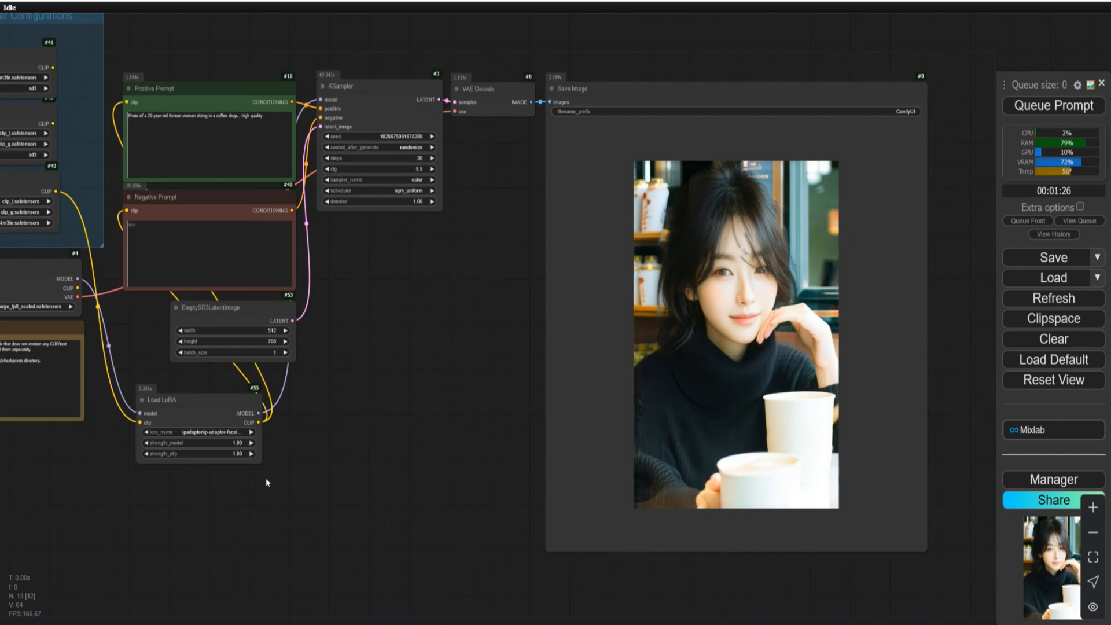
pyautogui.scroll(2, 746, 263)
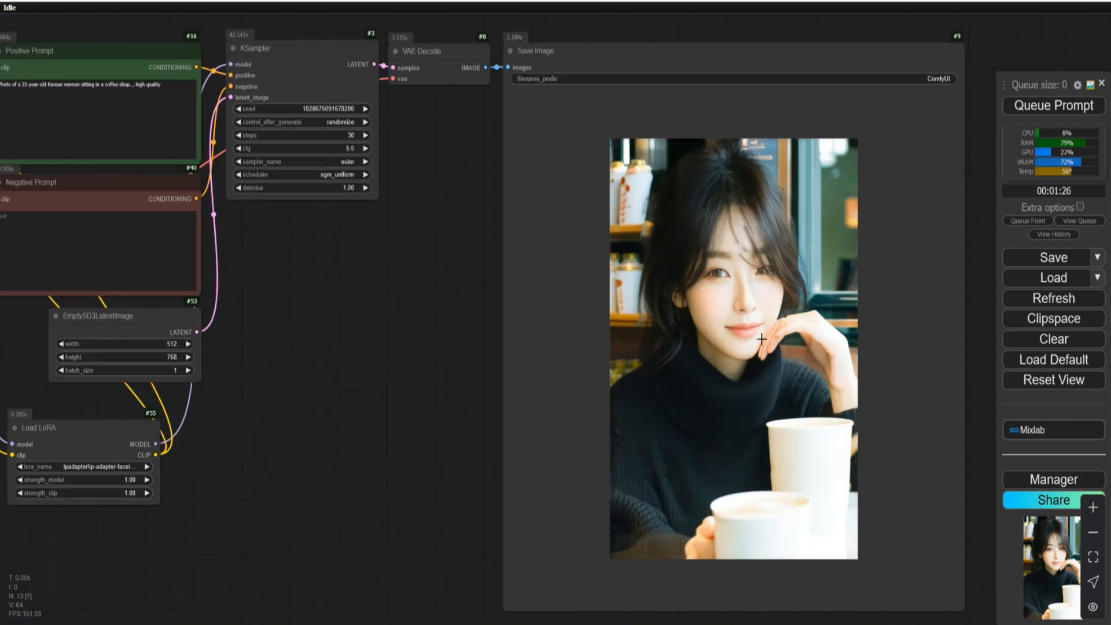
pyautogui.scroll(10, 744, 314)
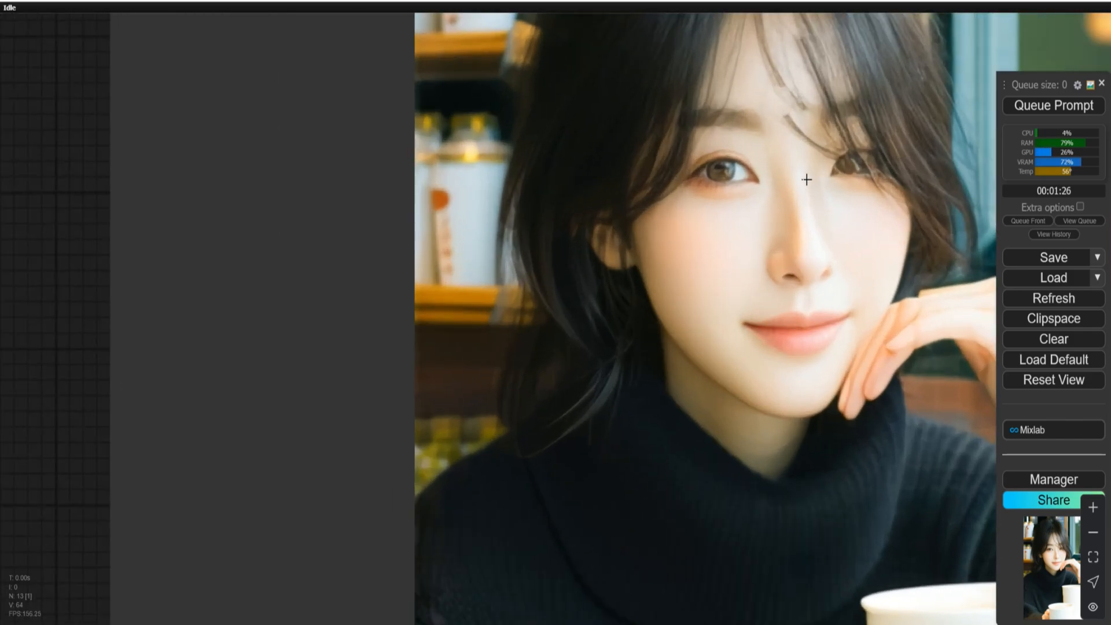
pyautogui.scroll(-2, 751, 184)
pyautogui.scroll(-1, 759, 238)
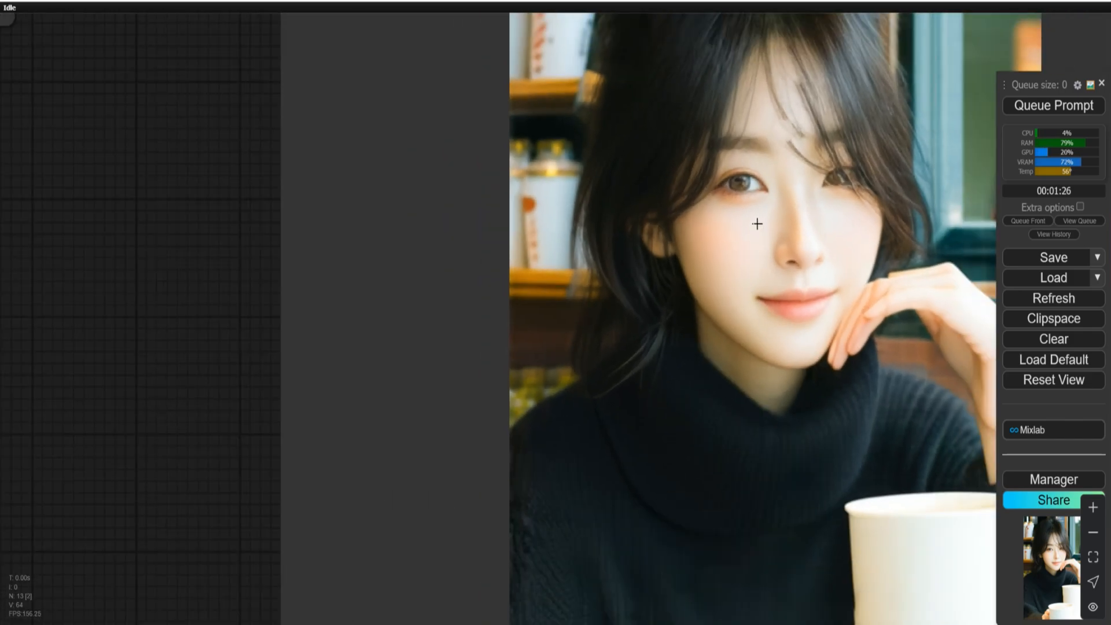
pyautogui.scroll(-4, 758, 224)
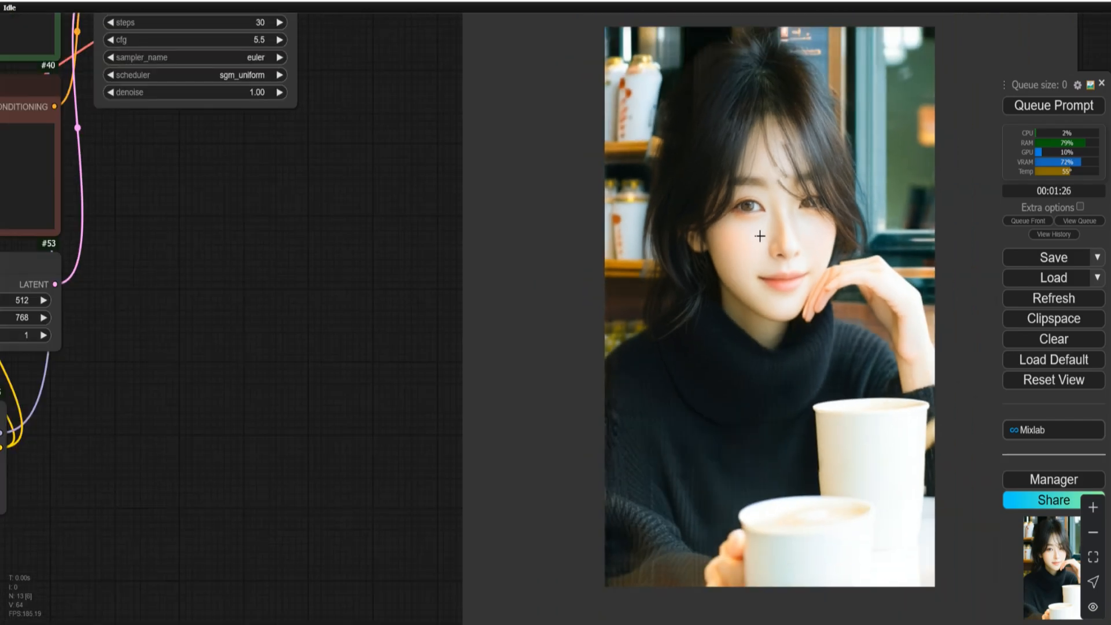
# - Queue the coffee shop portrait prompt again to generate another image with the Load LoRA node connected
pyautogui.scroll(-5, 509, 318)
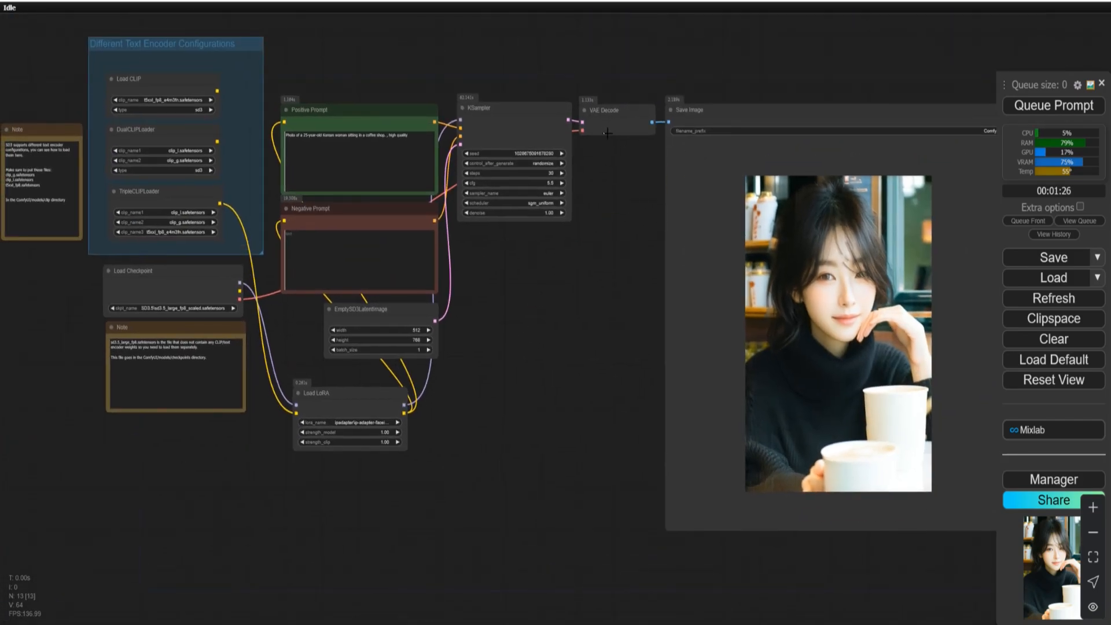
pyautogui.click(1036, 107)
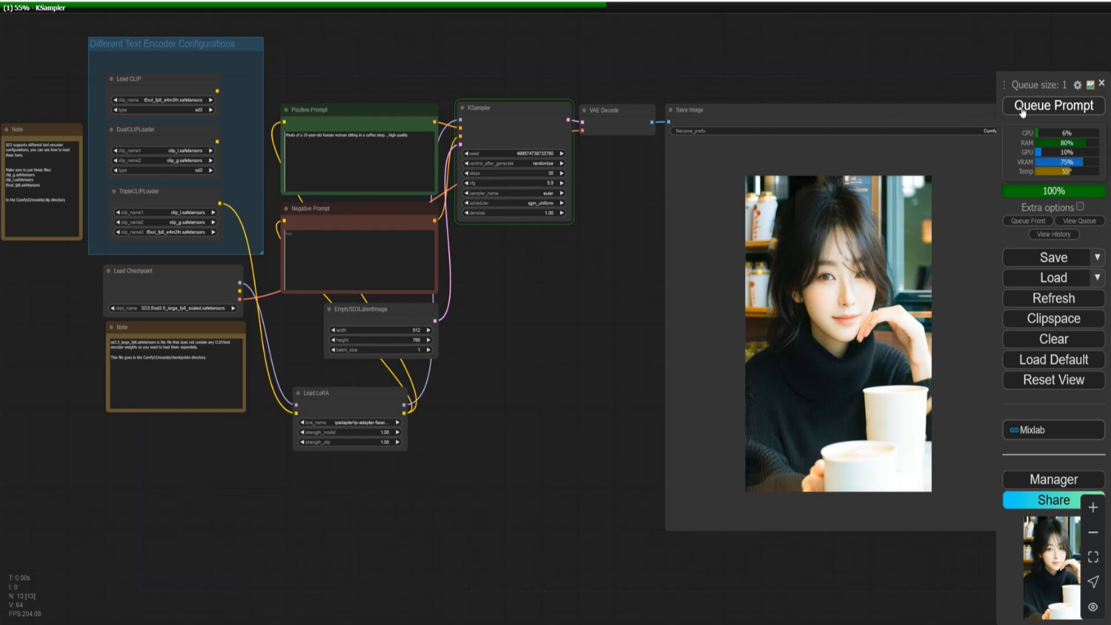
pyautogui.moveTo(620, 287); pyautogui.dragTo(568, 288)
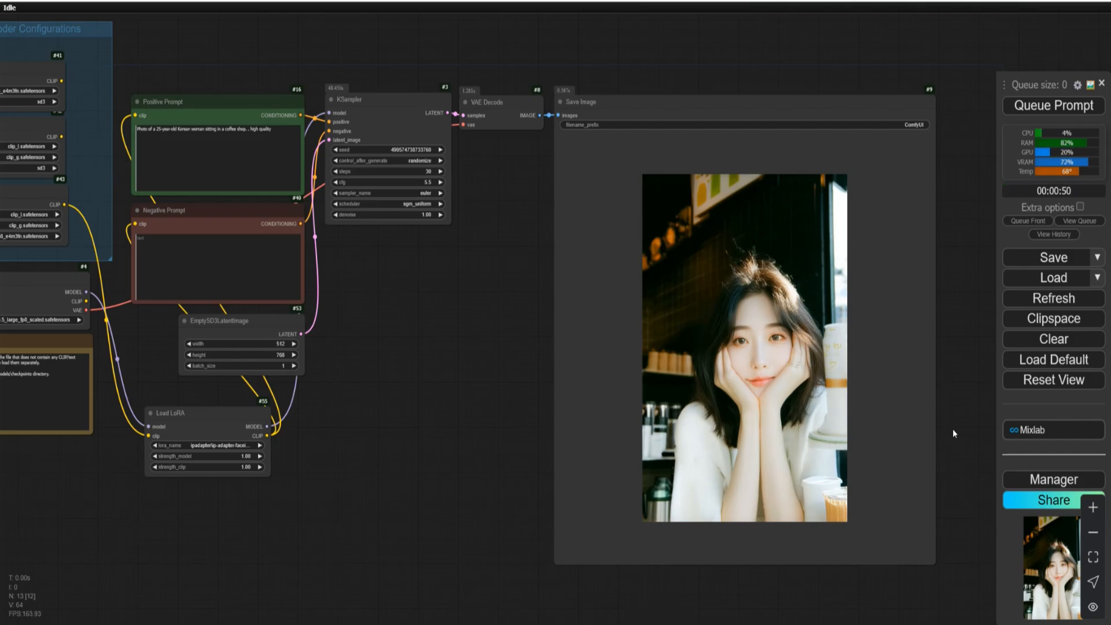
# - Examine the new coffee shop portrait in the Save Image node, checking the face and hands up close
pyautogui.scroll(3, 799, 396)
pyautogui.scroll(-3, 797, 402)
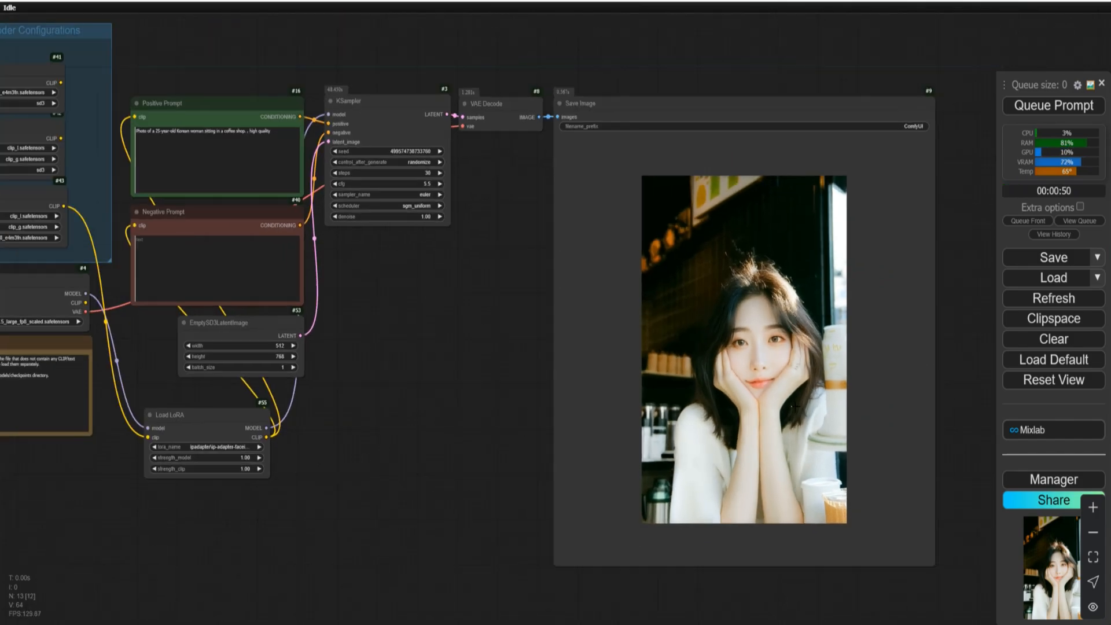
pyautogui.scroll(5, 794, 409)
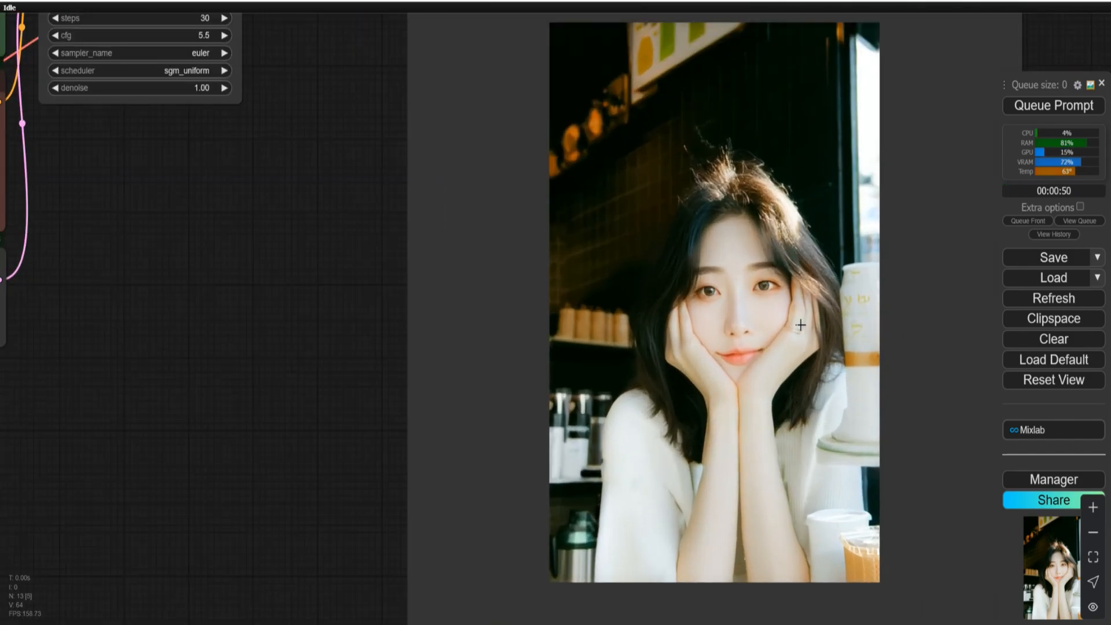
pyautogui.scroll(6, 798, 324)
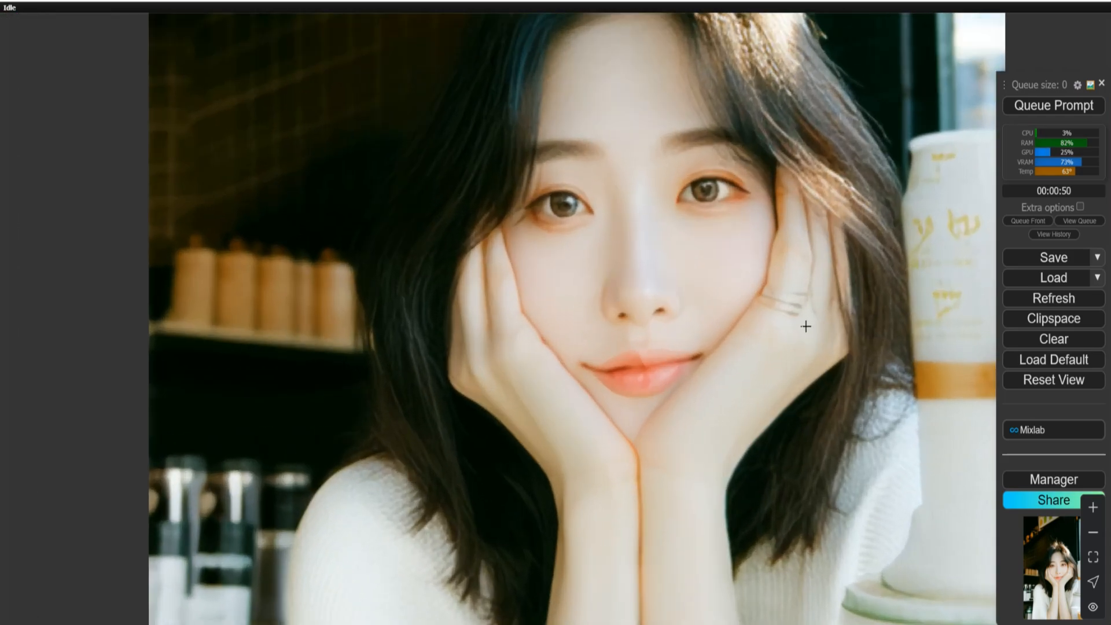
pyautogui.scroll(-5, 807, 330)
pyautogui.scroll(-3, 802, 331)
pyautogui.scroll(8, 801, 318)
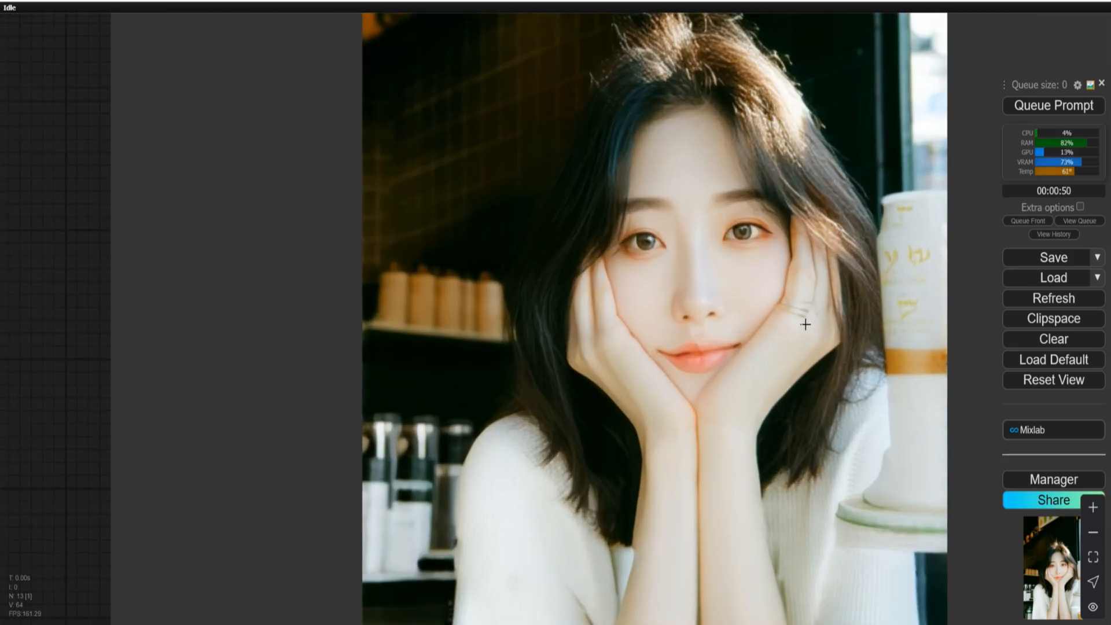
pyautogui.scroll(-4, 793, 305)
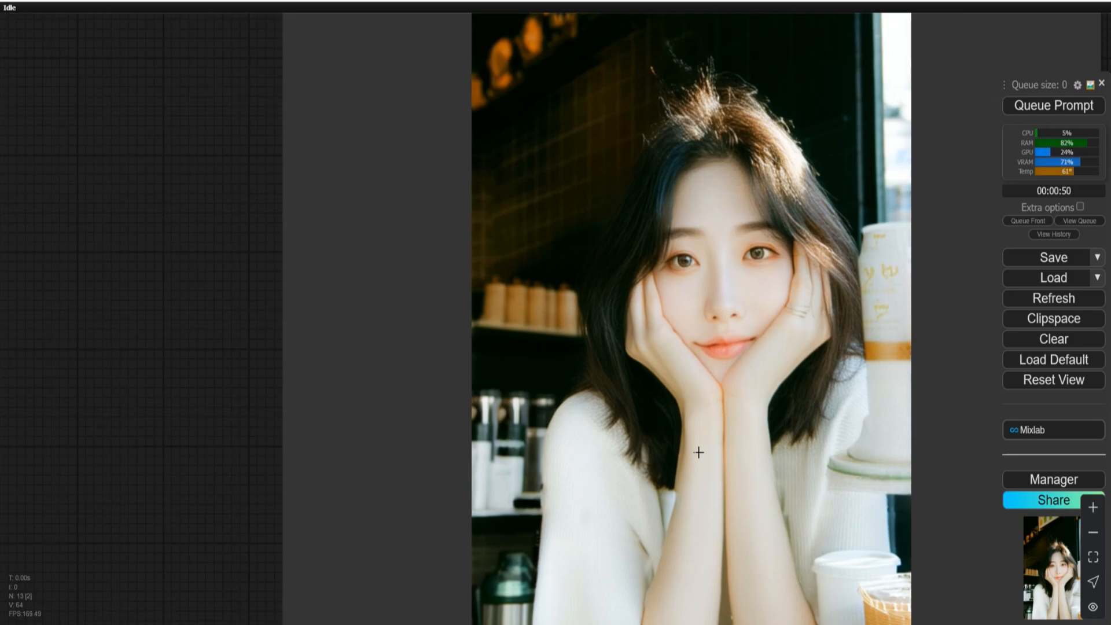
pyautogui.scroll(-5, 578, 339)
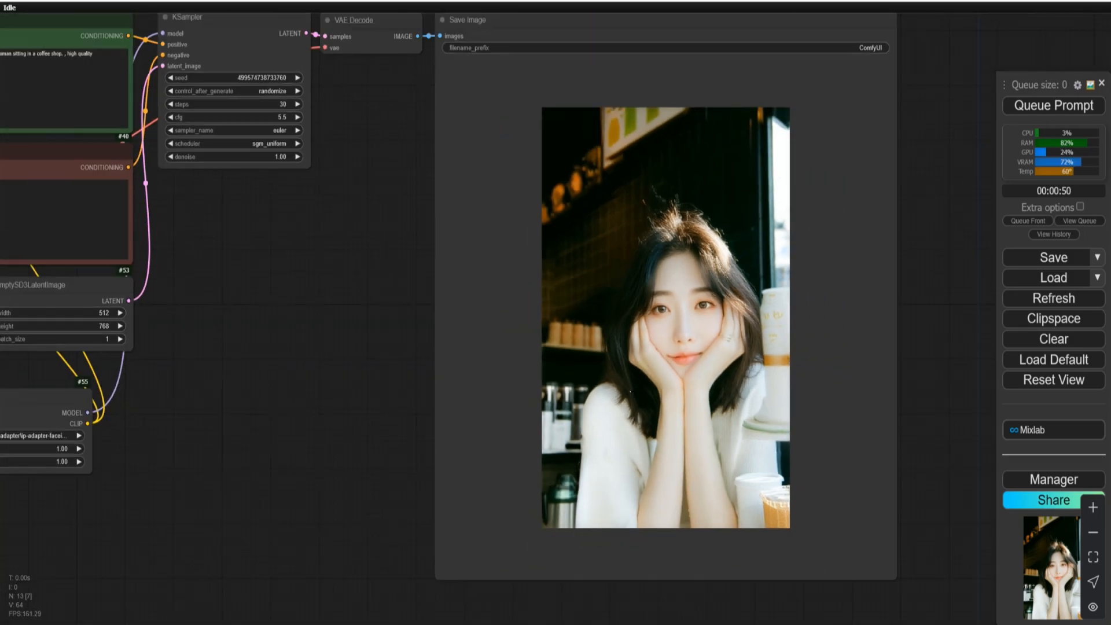
pyautogui.scroll(6, 717, 317)
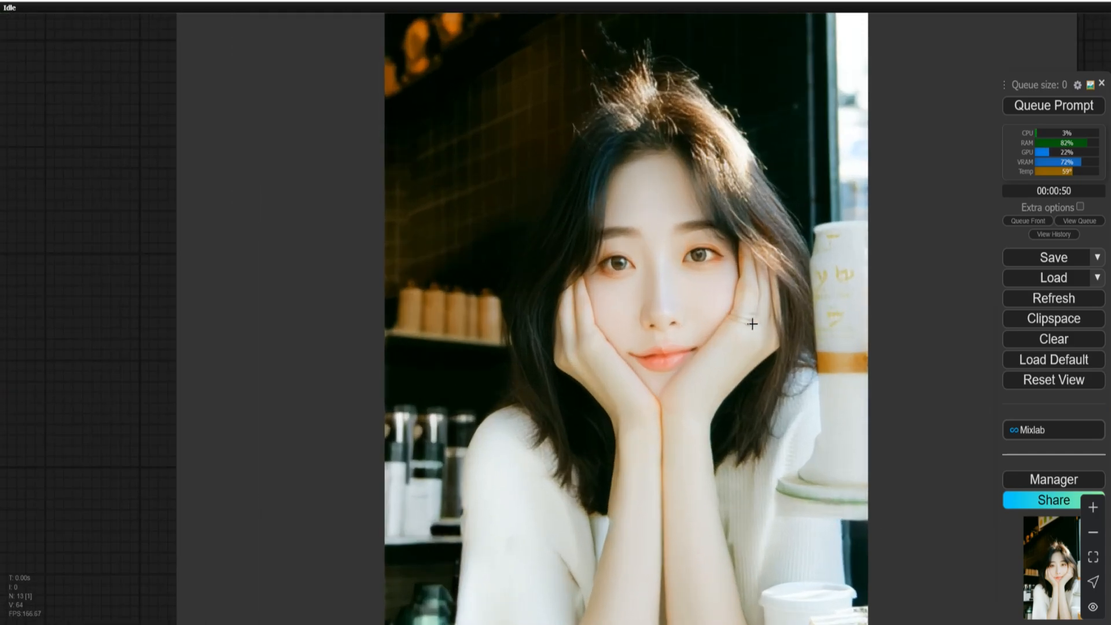
pyautogui.scroll(-7, 474, 342)
# - Review the workflow around the generated image, highlighting the coffee shop text in the Positive Prompt node
pyautogui.moveTo(187, 248); pyautogui.dragTo(334, 381)
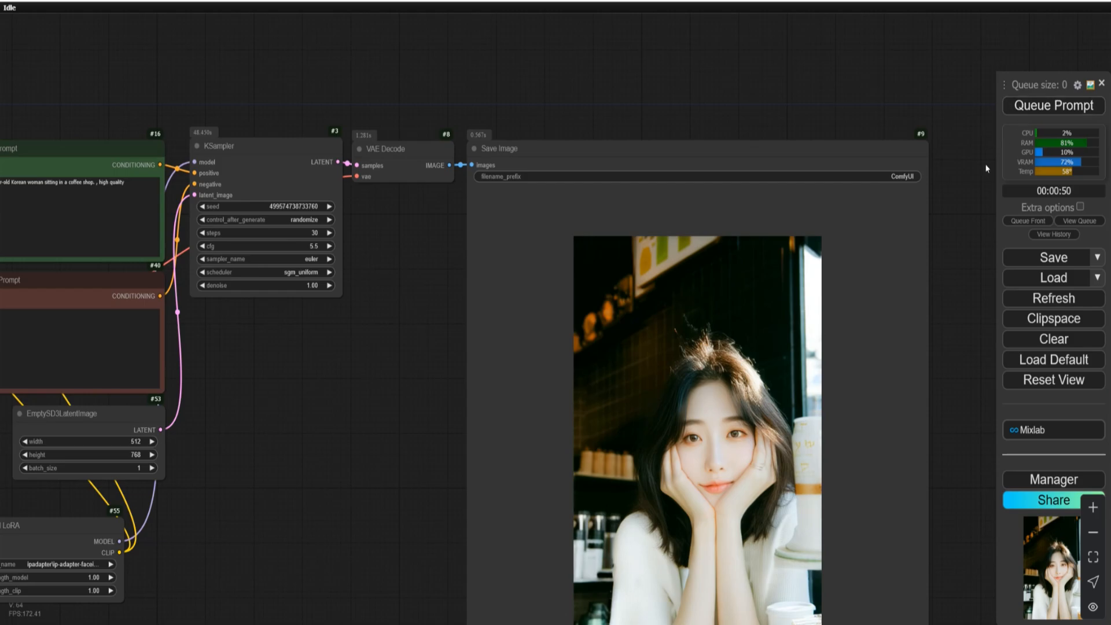
pyautogui.moveTo(339, 470); pyautogui.dragTo(360, 345)
pyautogui.scroll(-2, 359, 353)
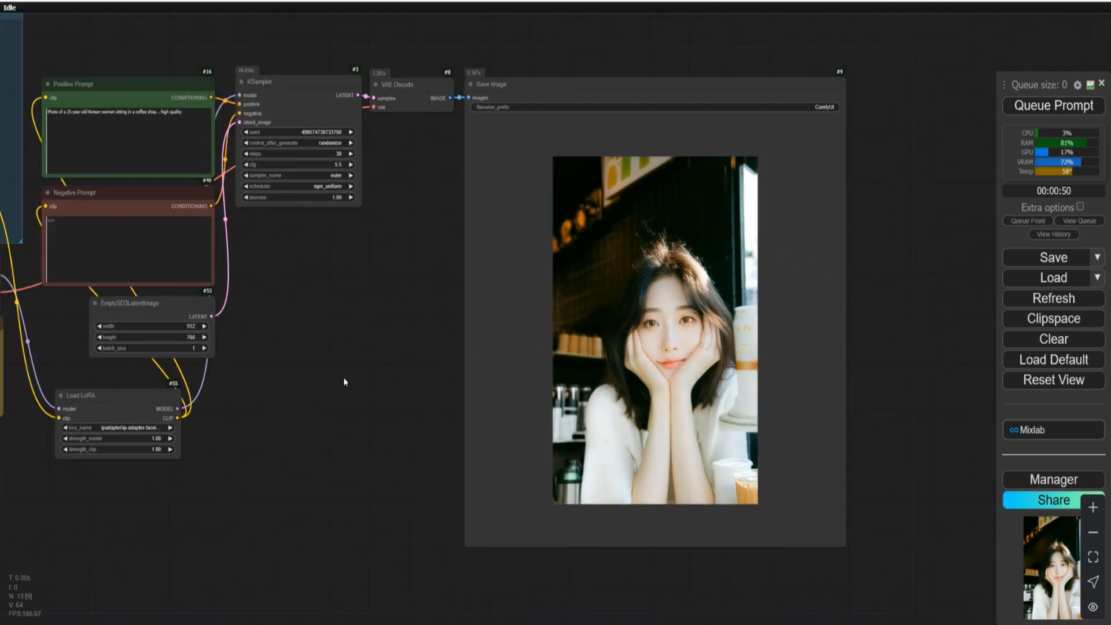
pyautogui.moveTo(328, 386); pyautogui.dragTo(378, 377)
pyautogui.scroll(-1, 379, 377)
pyautogui.moveTo(322, 298); pyautogui.dragTo(392, 353)
pyautogui.scroll(2, 283, 273)
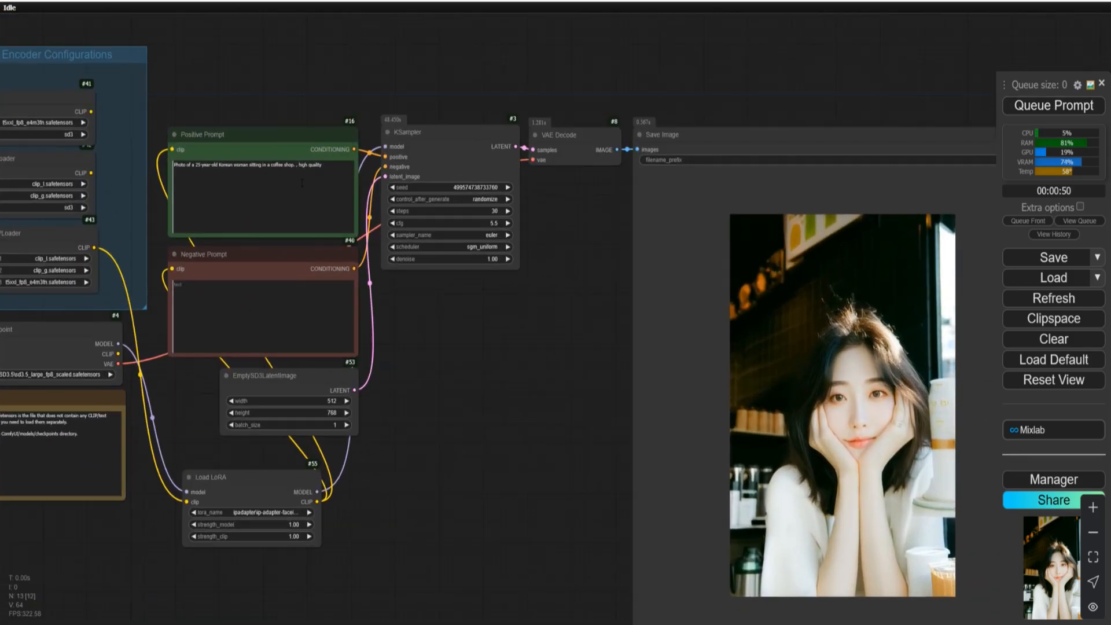
pyautogui.moveTo(328, 167); pyautogui.dragTo(180, 162)
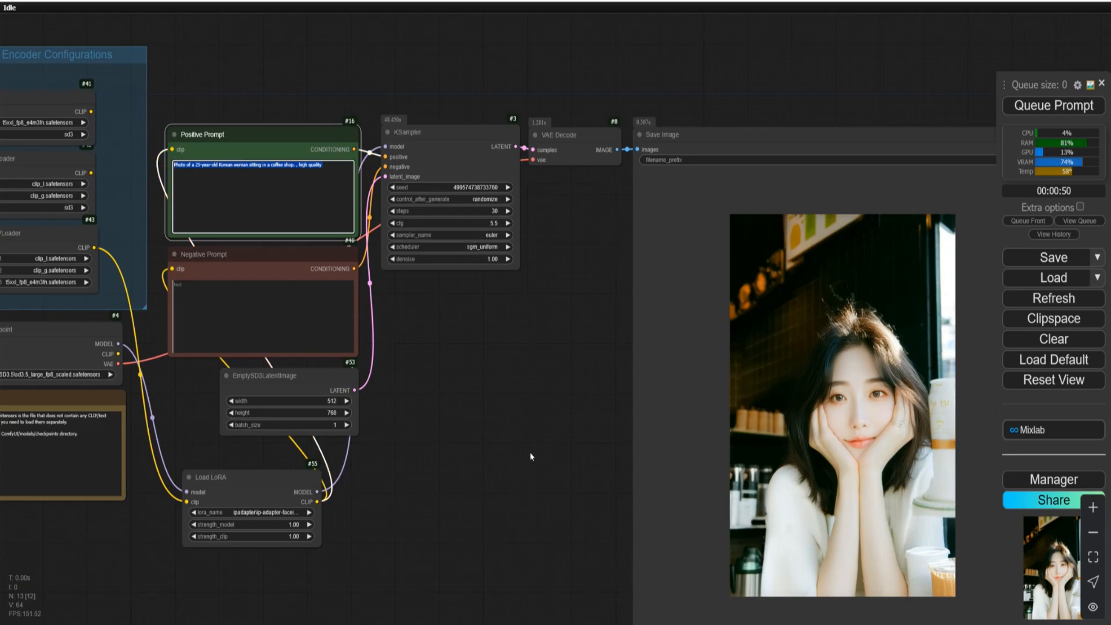
pyautogui.click(526, 429)
pyautogui.scroll(-3, 521, 430)
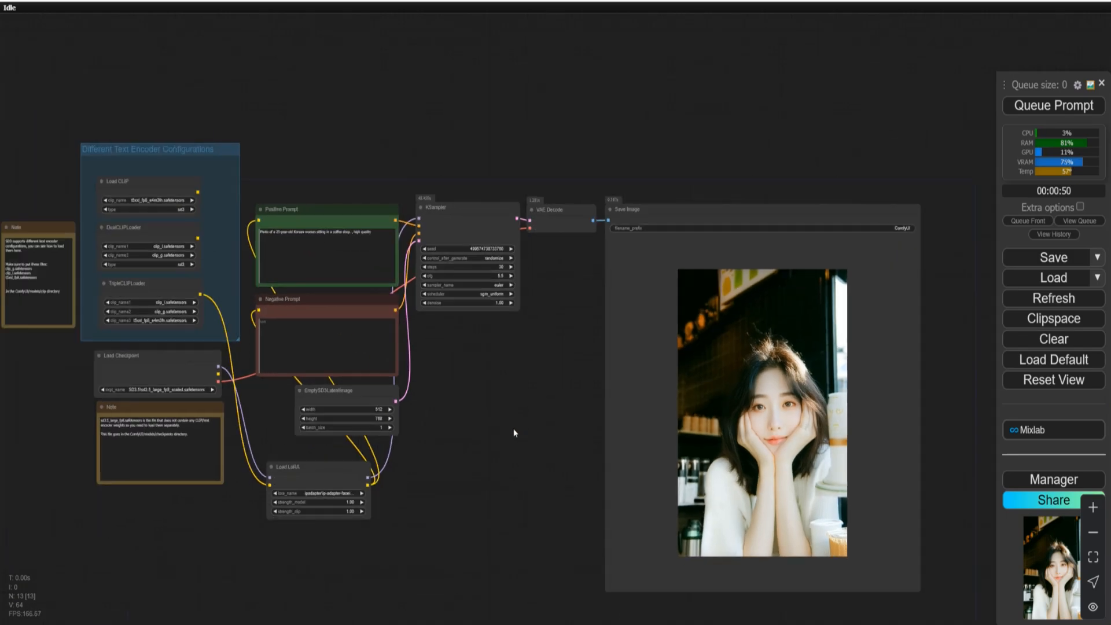
pyautogui.scroll(-2, 512, 433)
pyautogui.scroll(3, 511, 434)
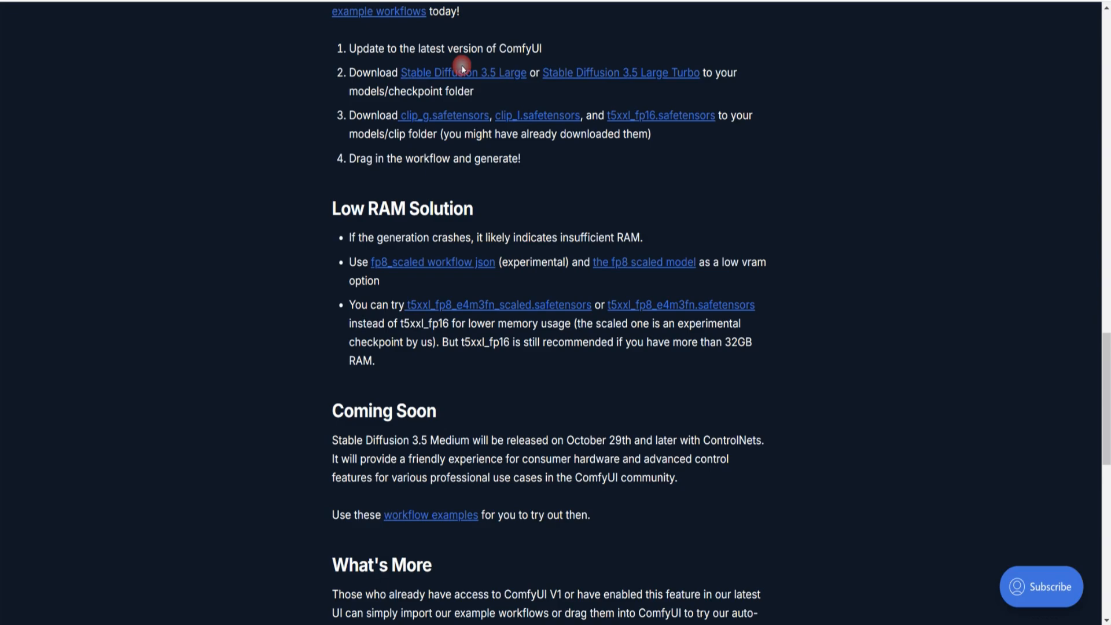
# - Switch to the ComfyUI blog page and read which Stable Diffusion 3.5 models were released
pyautogui.scroll(10, 446, 401)
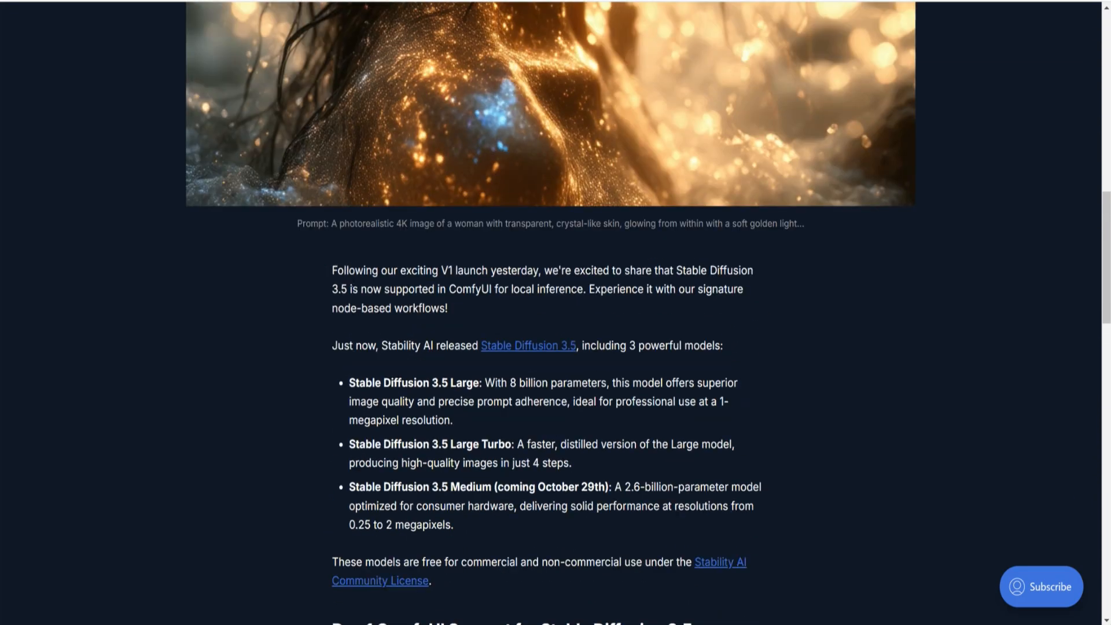
pyautogui.scroll(6, 550, 313)
pyautogui.scroll(-13, 131, 210)
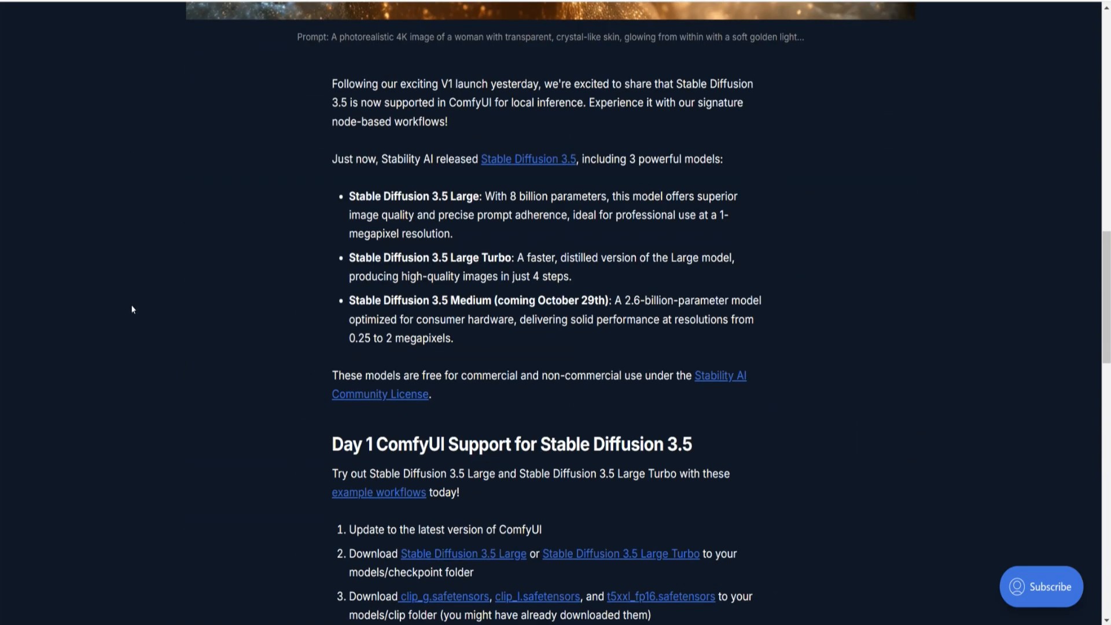
pyautogui.scroll(-3, 509, 347)
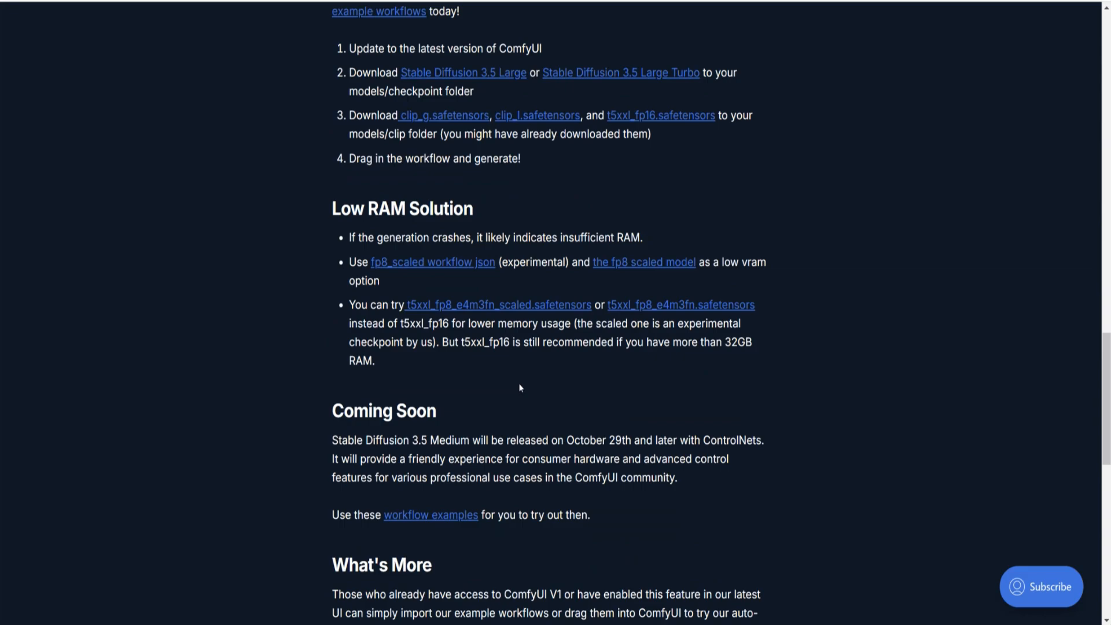
pyautogui.scroll(3, 519, 388)
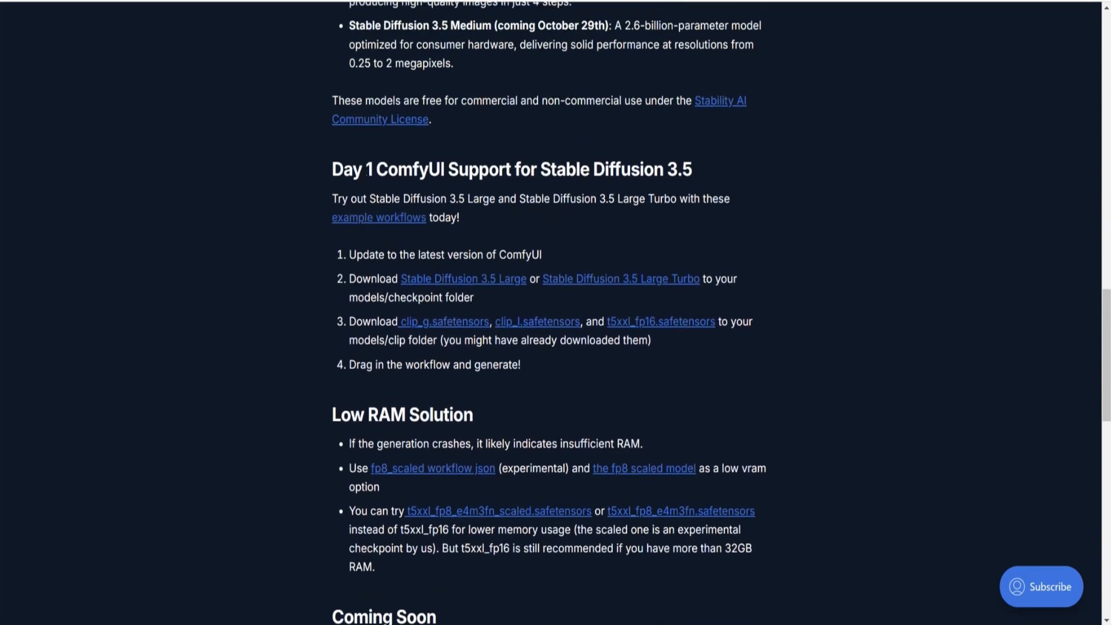
# - Highlight and read the blog's "Day 1 ComfyUI Support for Stable Diffusion 3.5" and "Low RAM Solution" sections
pyautogui.scroll(1, 498, 327)
pyautogui.moveTo(333, 237); pyautogui.dragTo(533, 431)
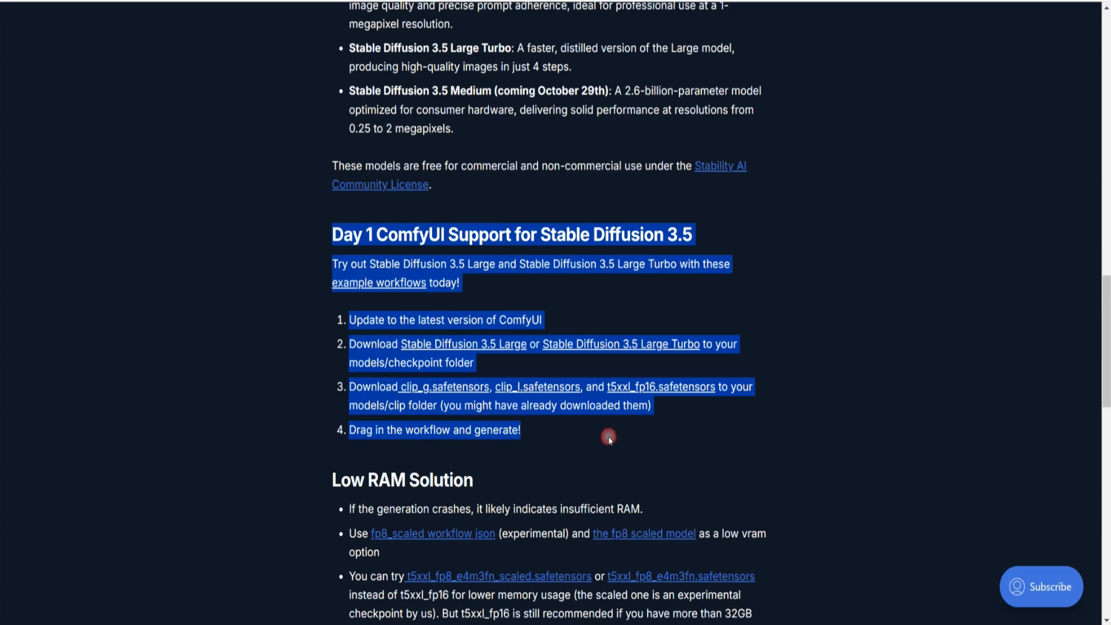
pyautogui.scroll(-3, 400, 295)
pyautogui.moveTo(333, 277); pyautogui.dragTo(755, 426)
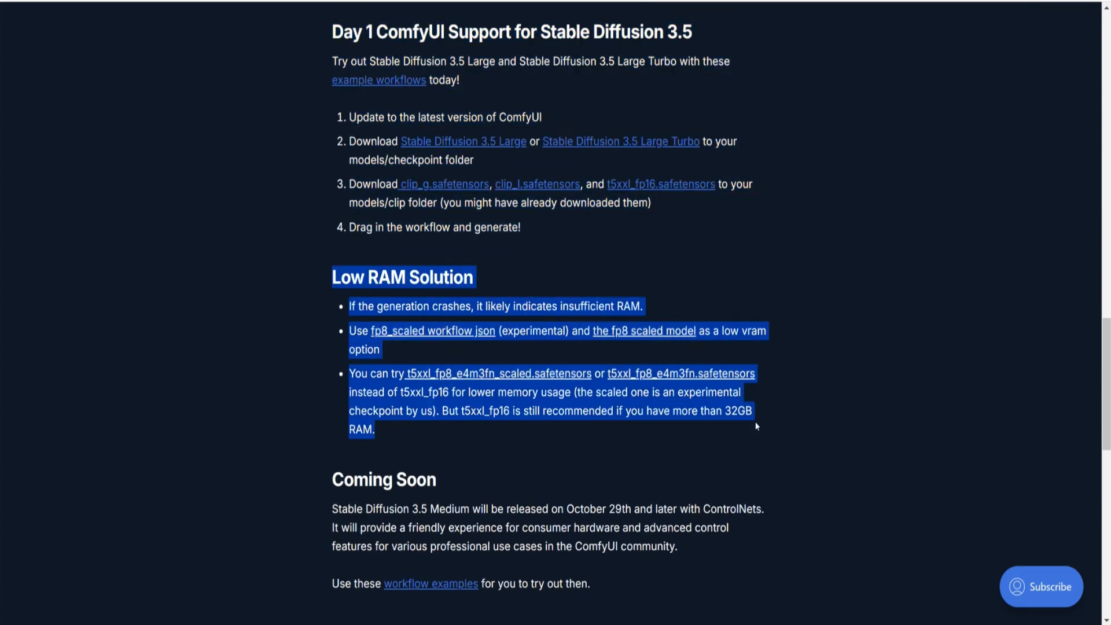
pyautogui.scroll(-2, 752, 428)
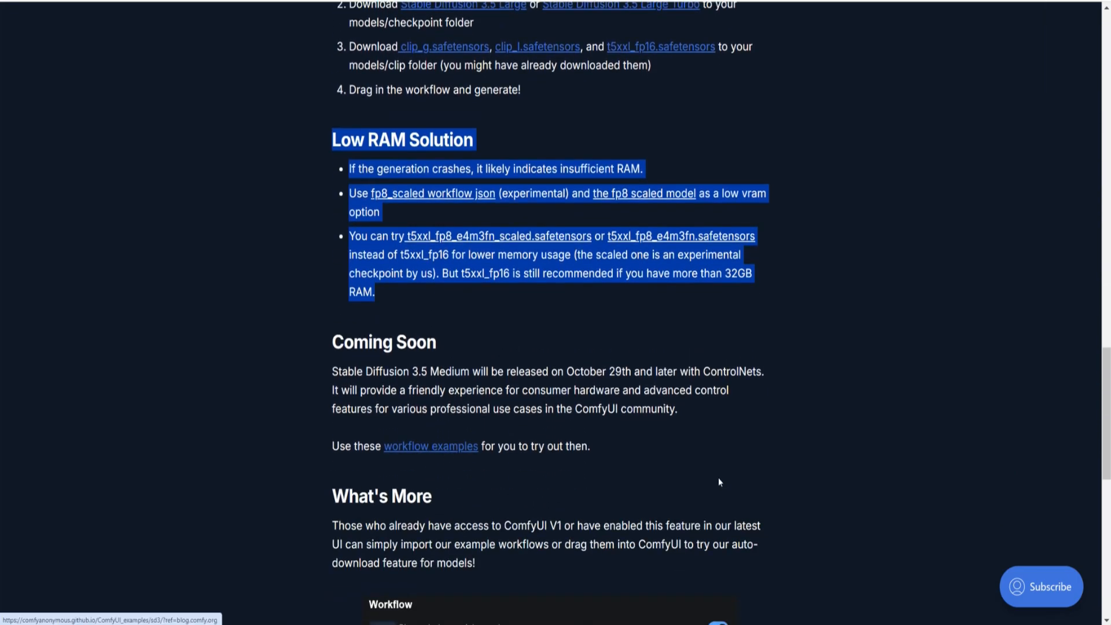
pyautogui.scroll(4, 719, 479)
pyautogui.moveTo(758, 255); pyautogui.dragTo(732, 122)
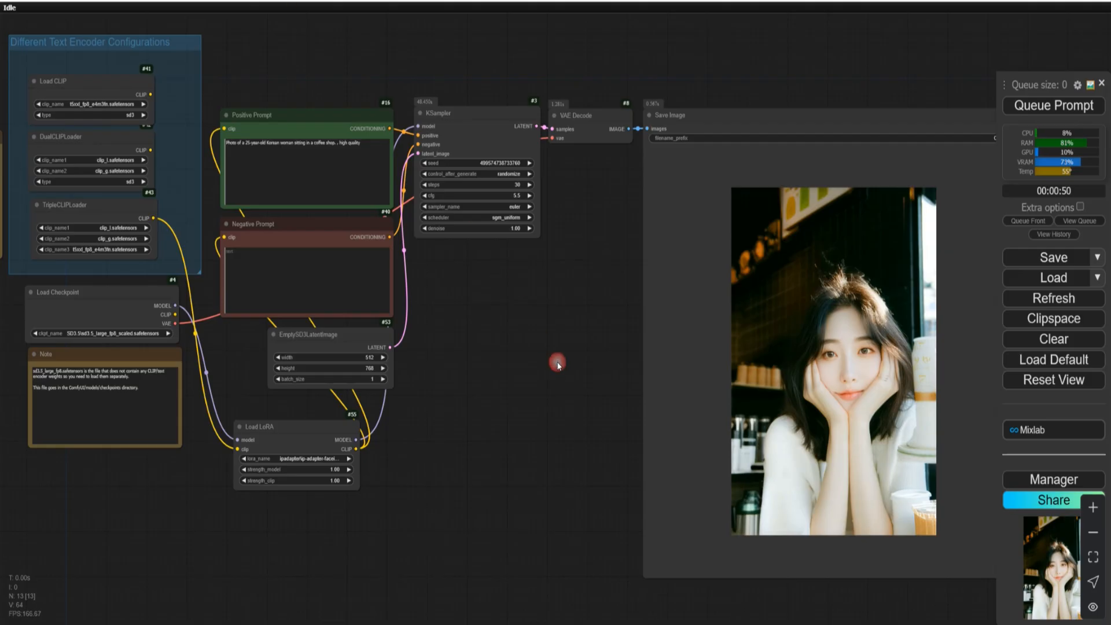
# - Return to the ComfyUI workflow and shift the Load LoRA node slightly to the right beneath EmptySD3LatentImage
pyautogui.scroll(-2, 479, 357)
pyautogui.scroll(4, 518, 382)
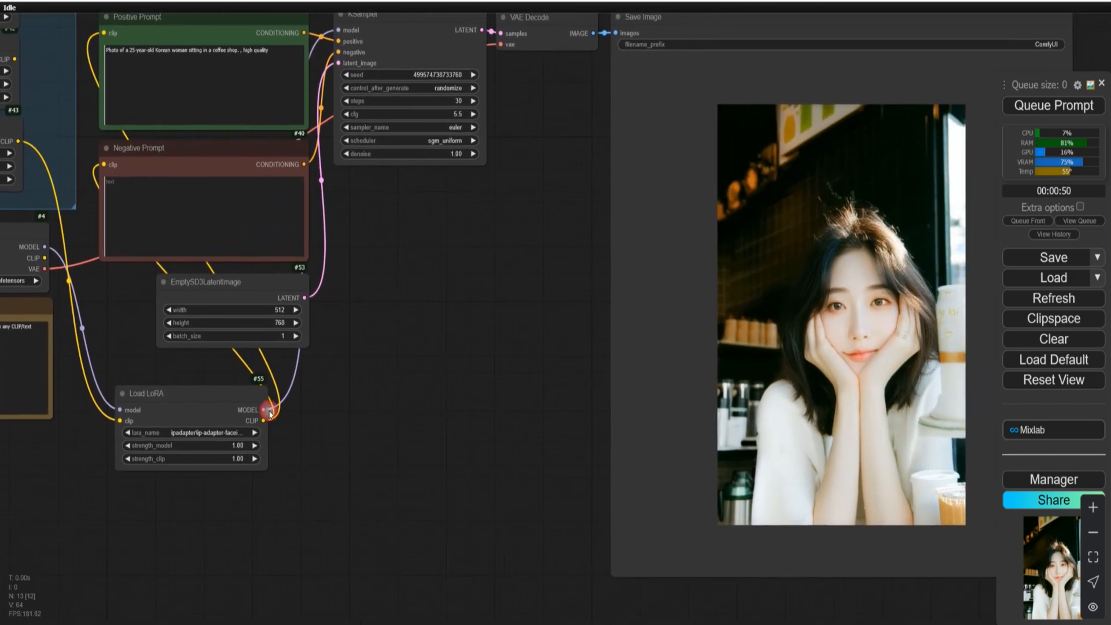
pyautogui.click(269, 414)
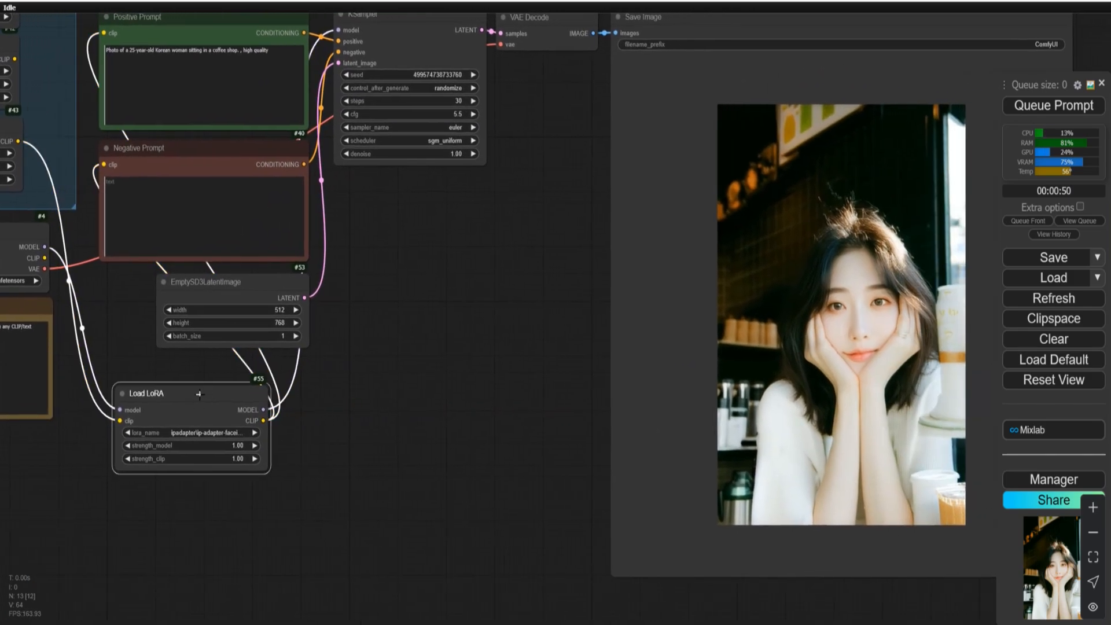
pyautogui.scroll(-2, 433, 380)
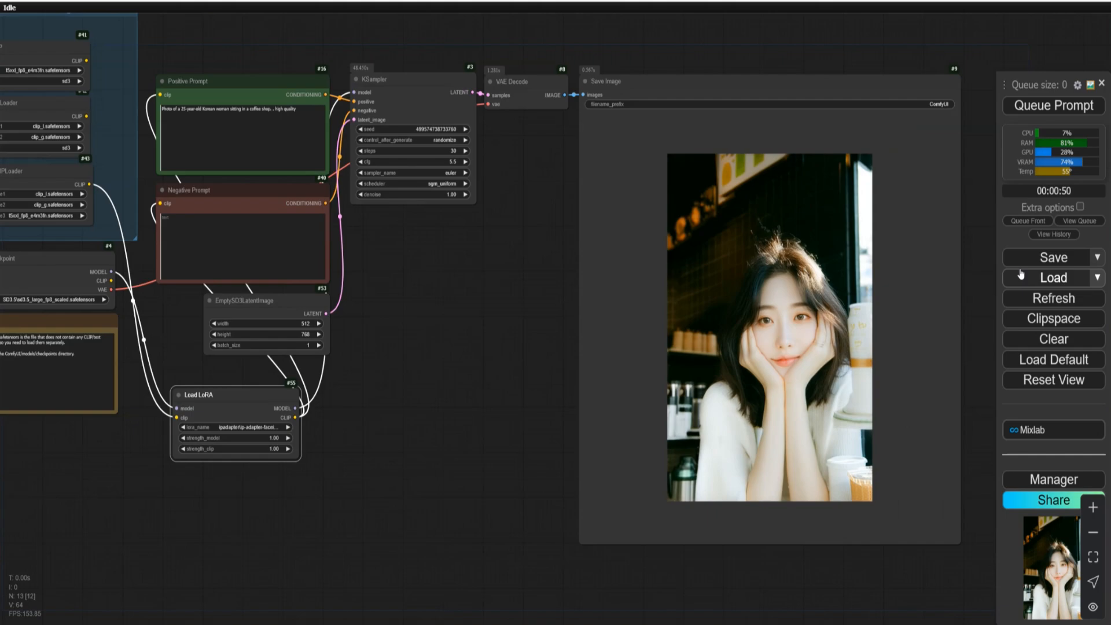
pyautogui.moveTo(434, 330); pyautogui.dragTo(487, 344)
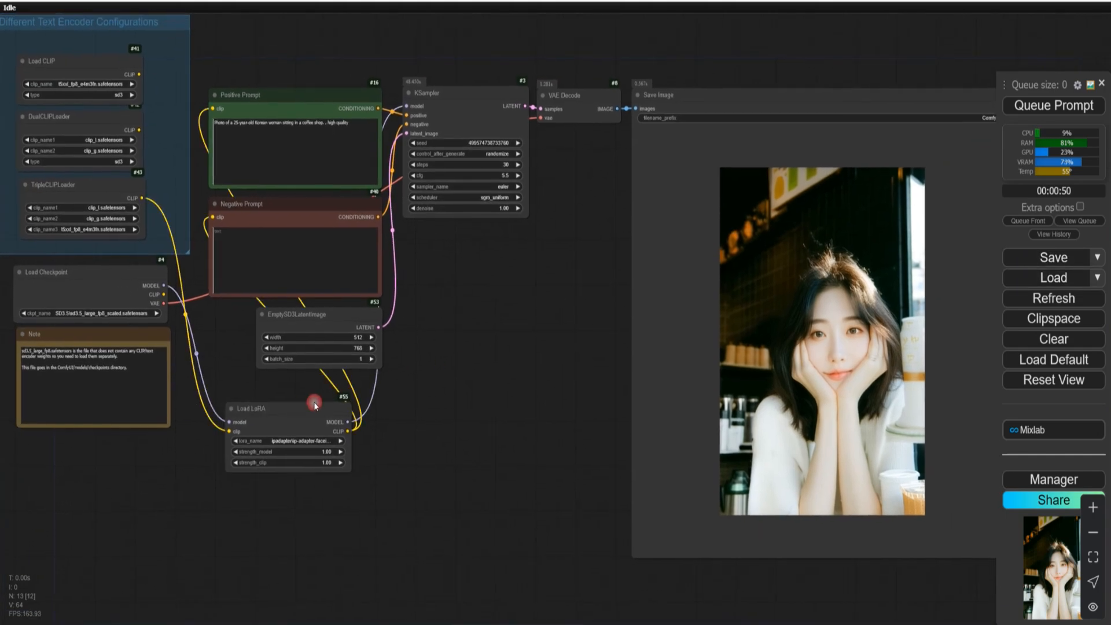
pyautogui.moveTo(287, 411)
pyautogui.mouseDown()
pyautogui.moveTo(308, 411)
pyautogui.moveTo(297, 411)
pyautogui.mouseUp()
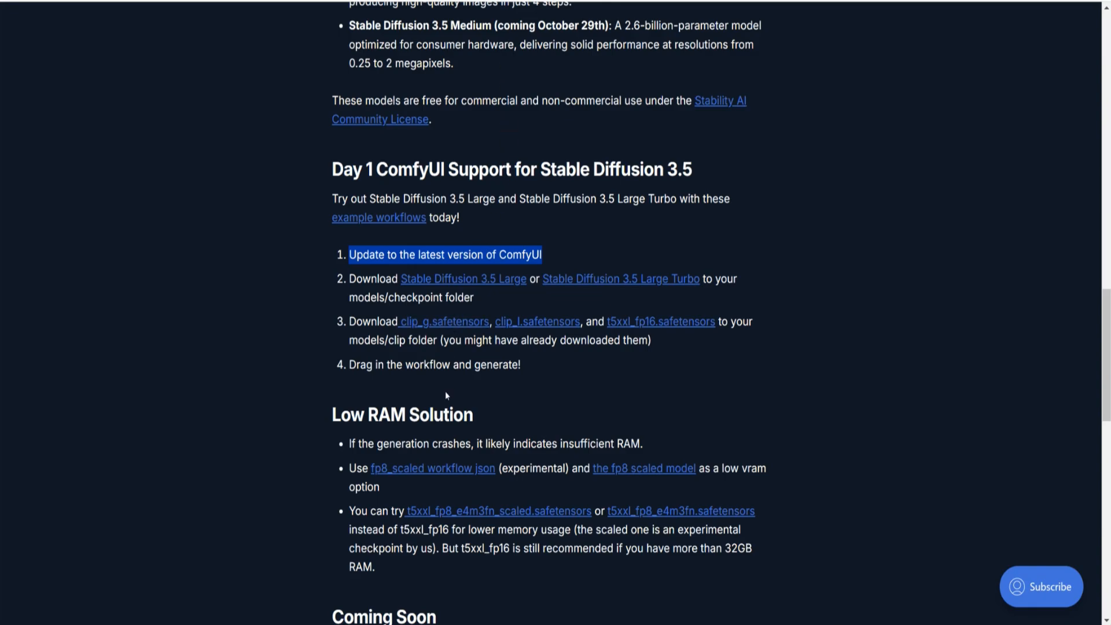
# - Look back over the Stable Diffusion 3.5 announcement on the ComfyUI blog page
pyautogui.scroll(15, 463, 376)
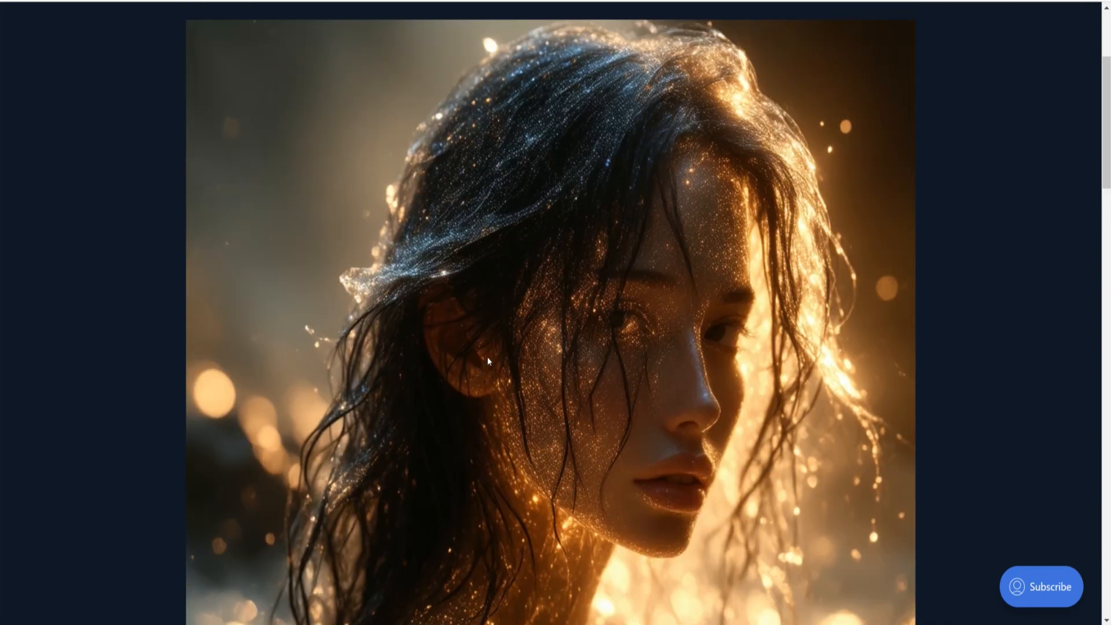
pyautogui.scroll(-8, 449, 222)
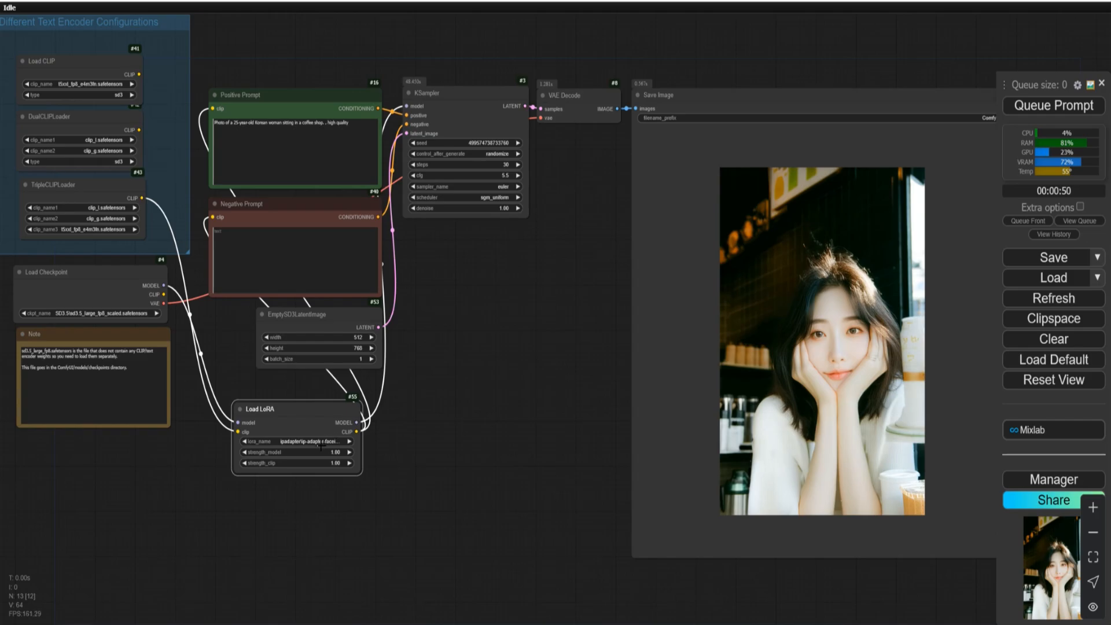
# - In the ComfyUI workflow, view the available LoRA files for the Load LoRA node without choosing another one
pyautogui.click(321, 443)
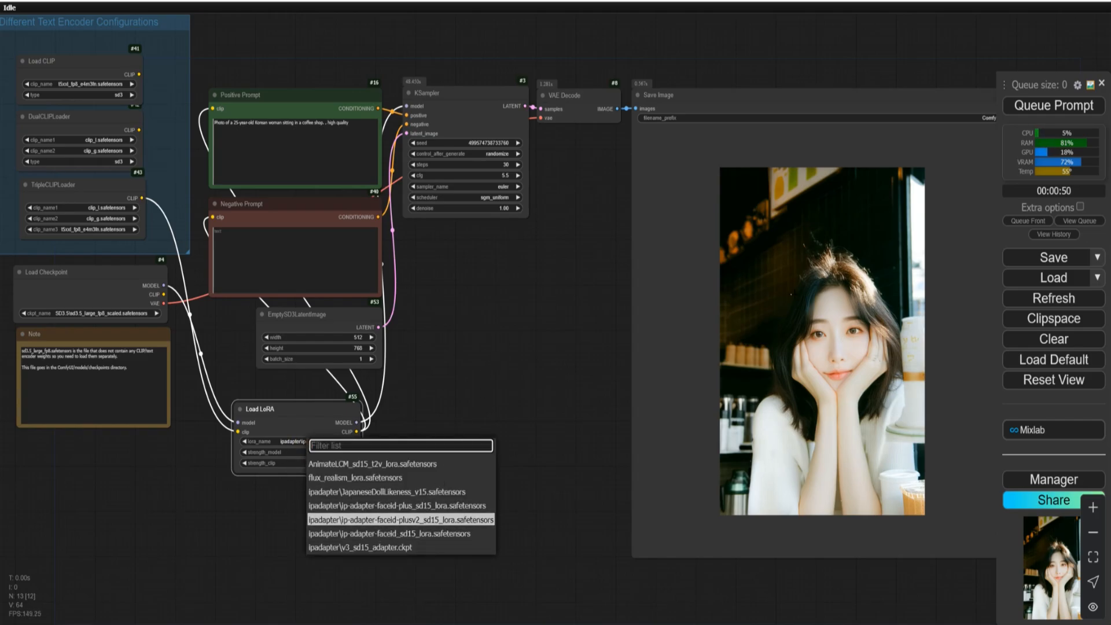
pyautogui.click(463, 316)
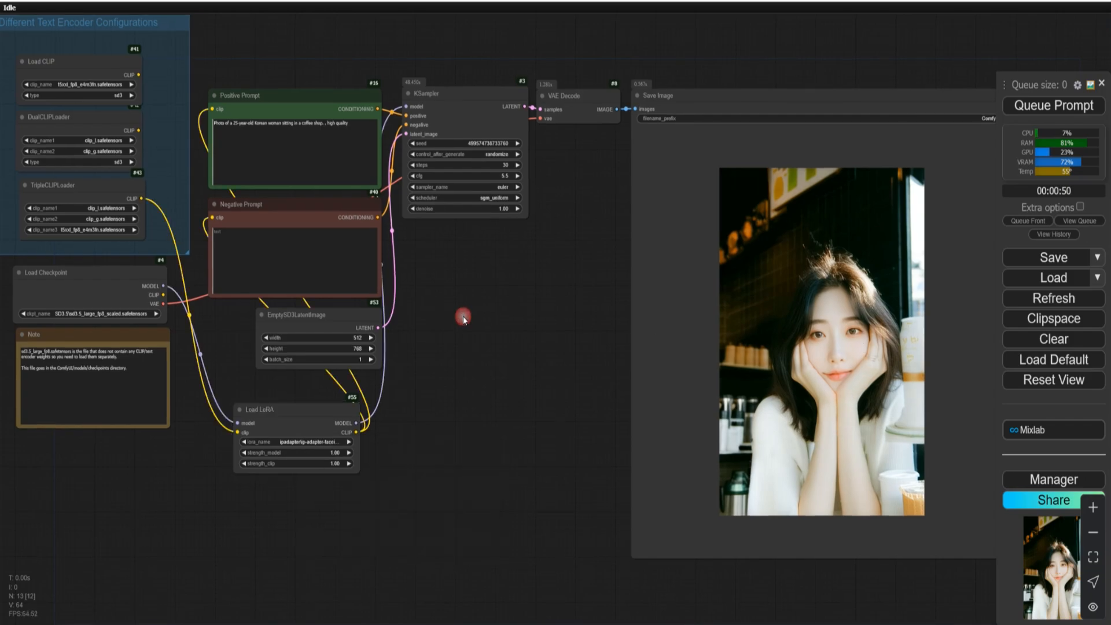
pyautogui.moveTo(463, 316); pyautogui.dragTo(520, 324)
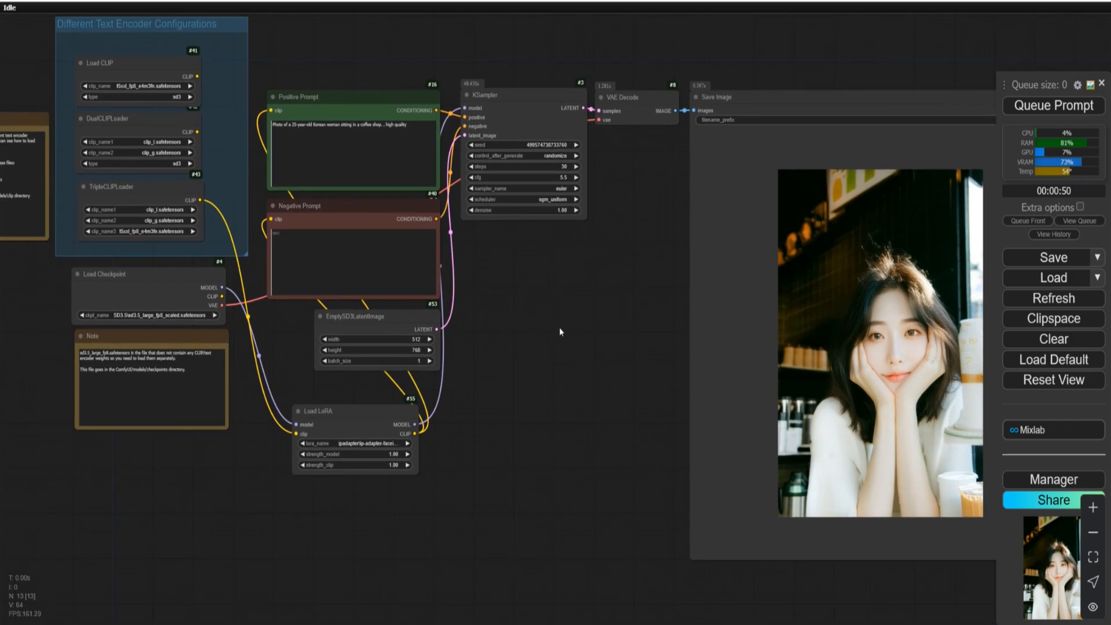
pyautogui.scroll(-2, 559, 332)
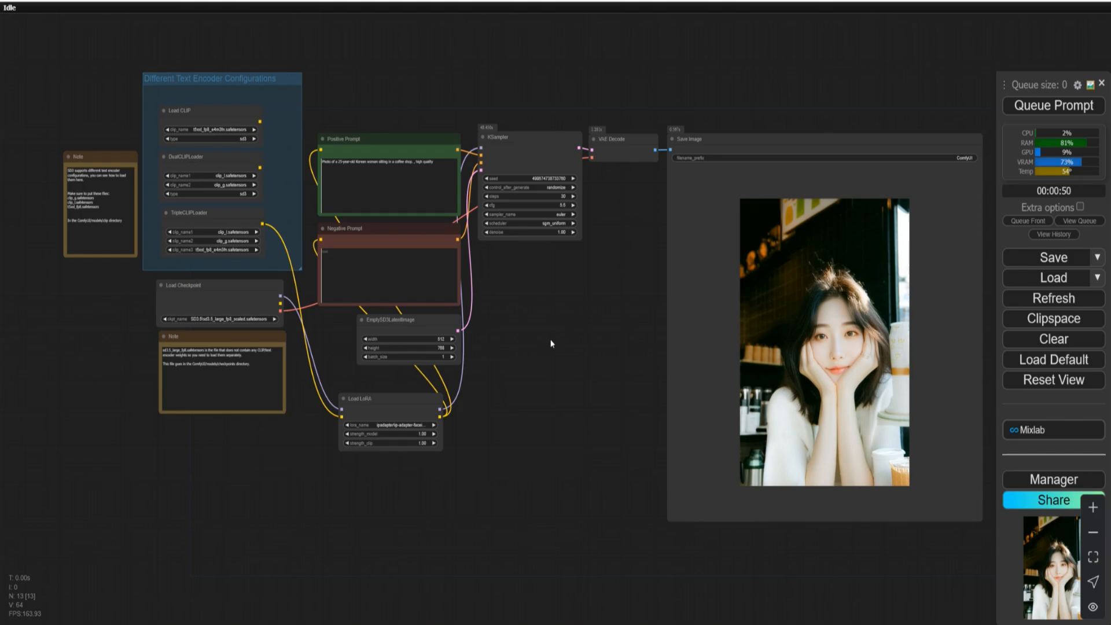